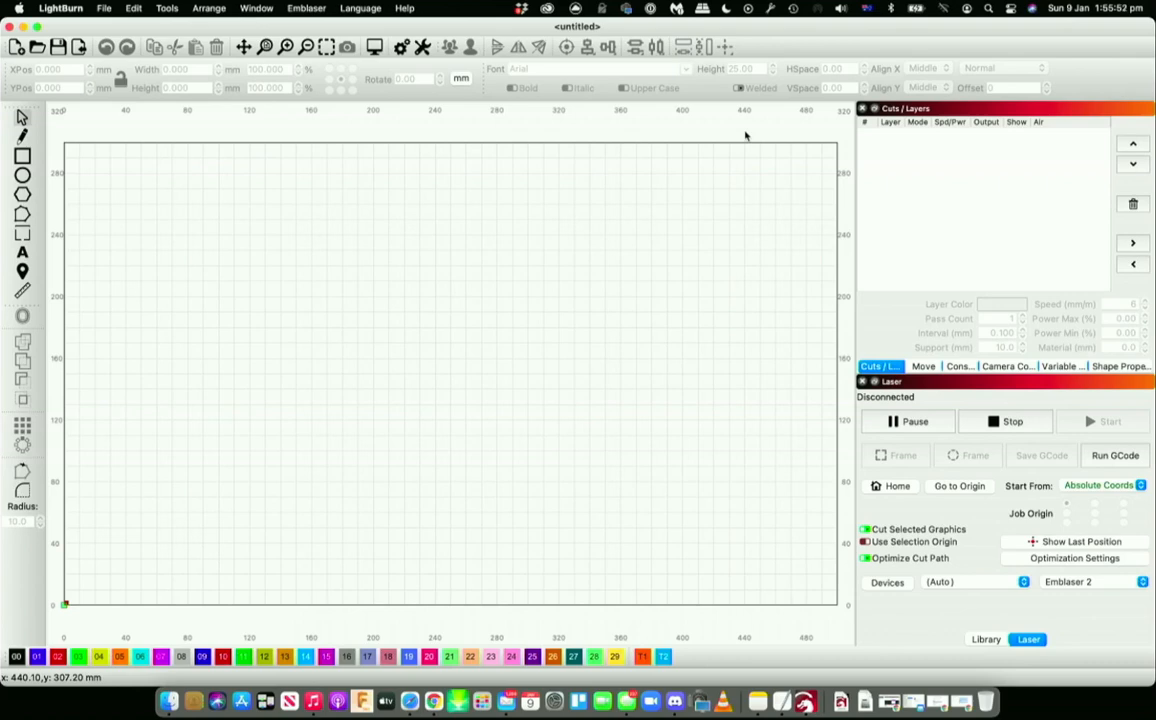
Import the UFO logo image from the Desktop's UFO artwork folder and centre it on the work area at about 381 mm wide
click(37, 26)
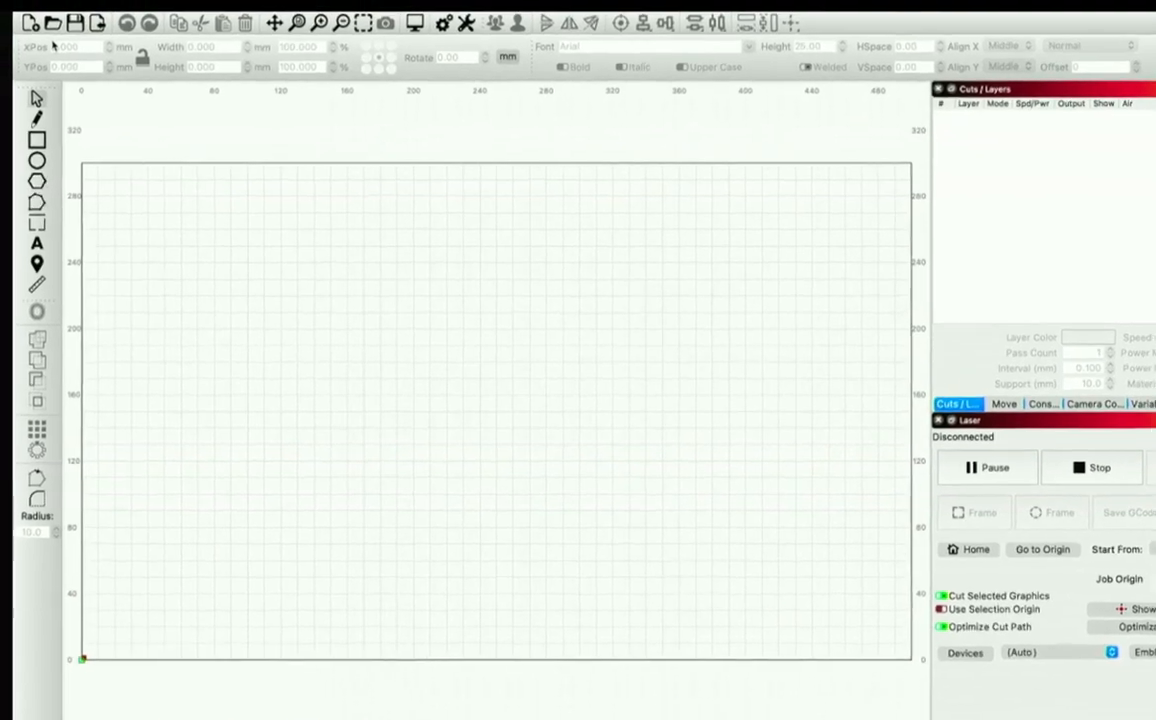
click(184, 55)
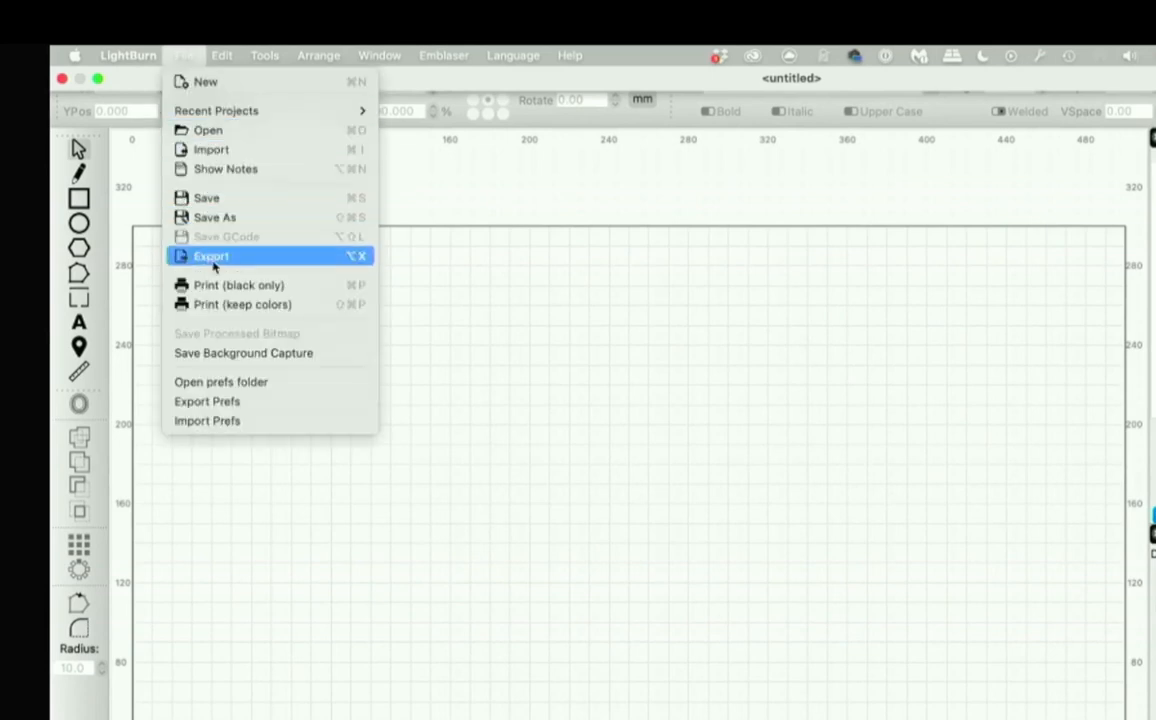
click(231, 155)
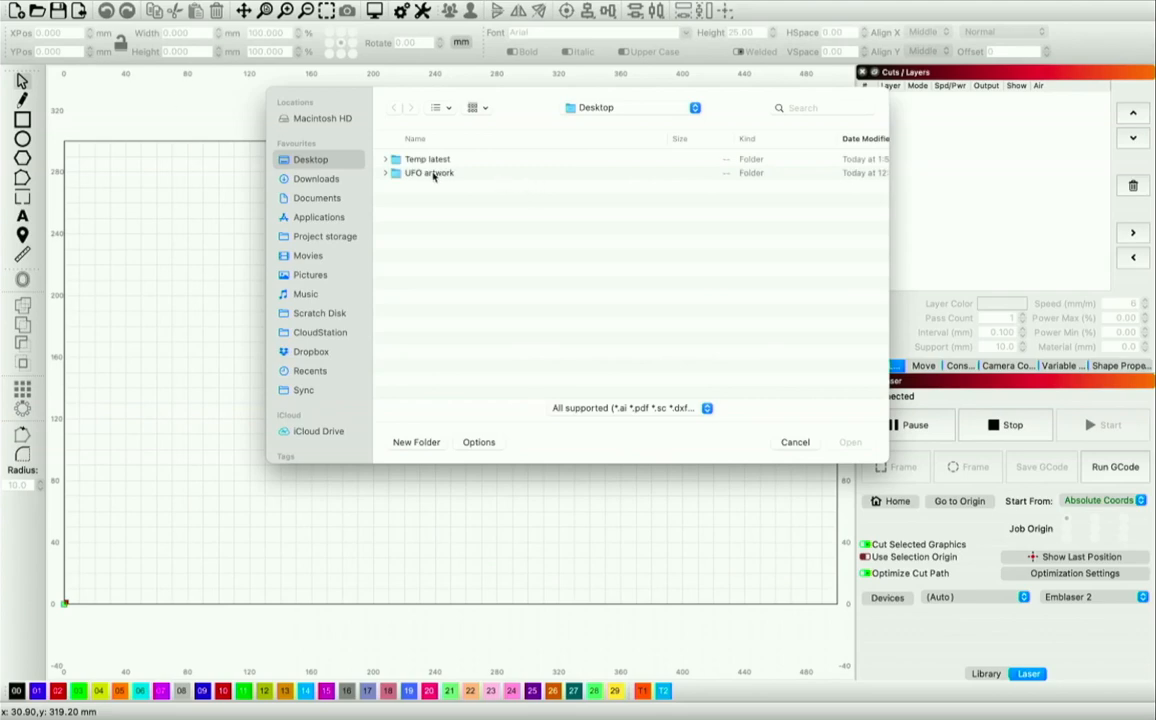
double_click(433, 174)
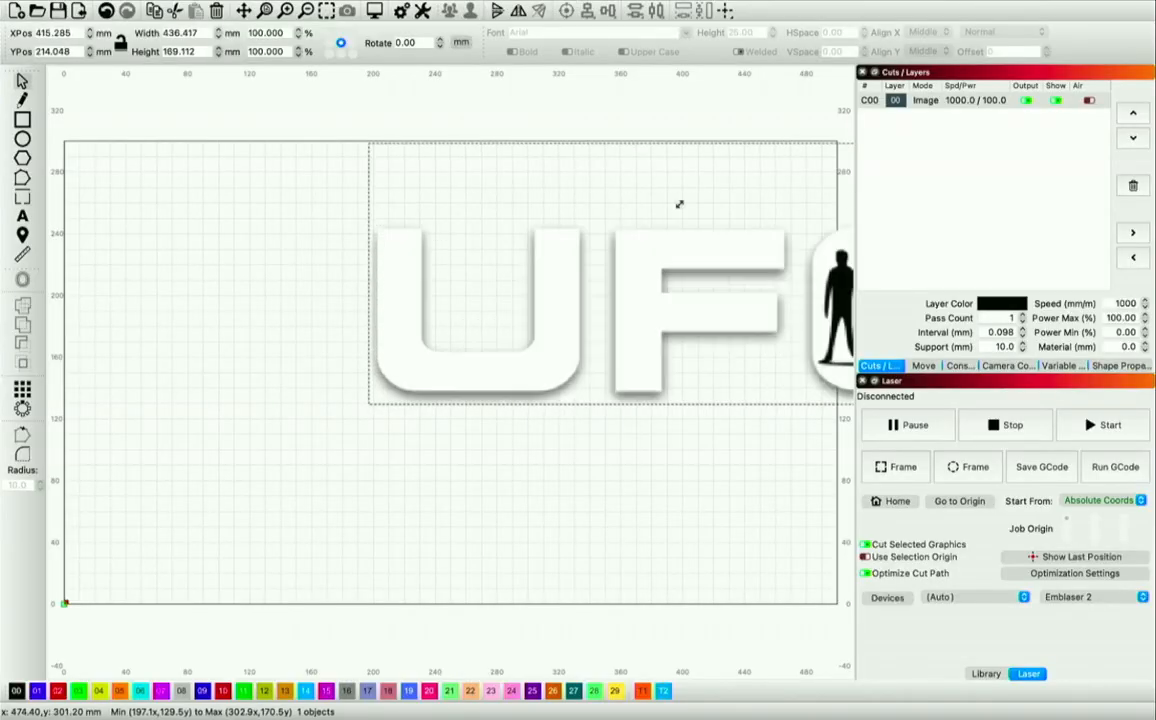
click(618, 452)
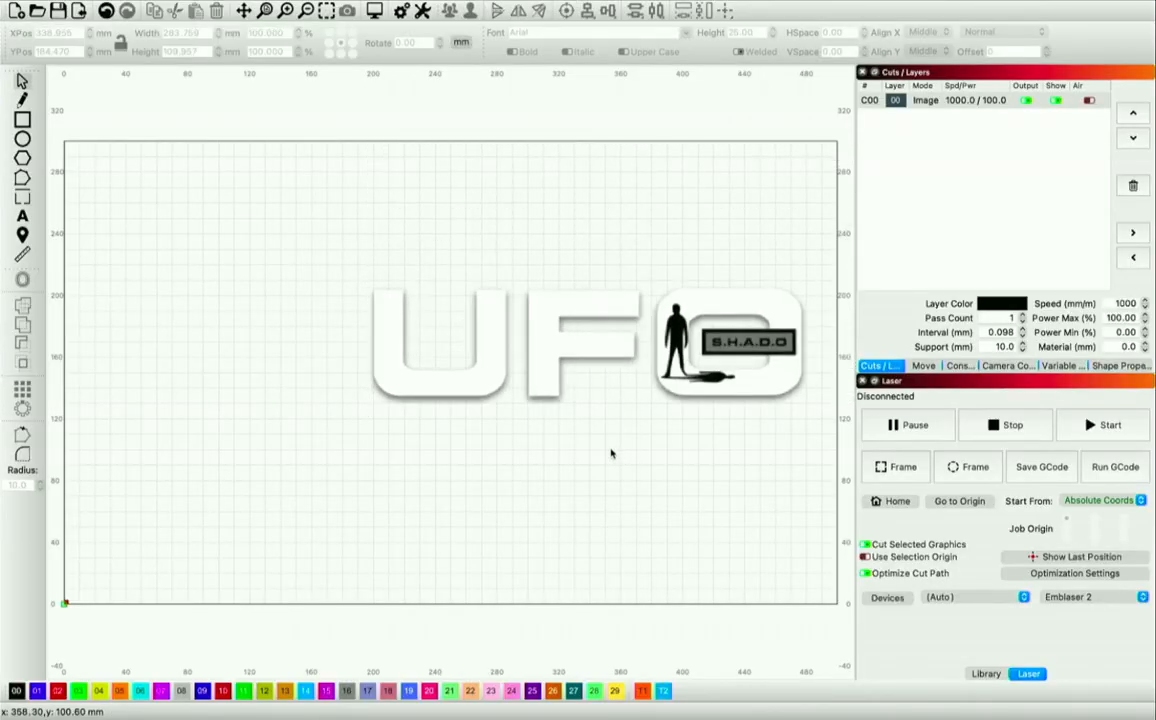
drag(573, 370, 465, 397)
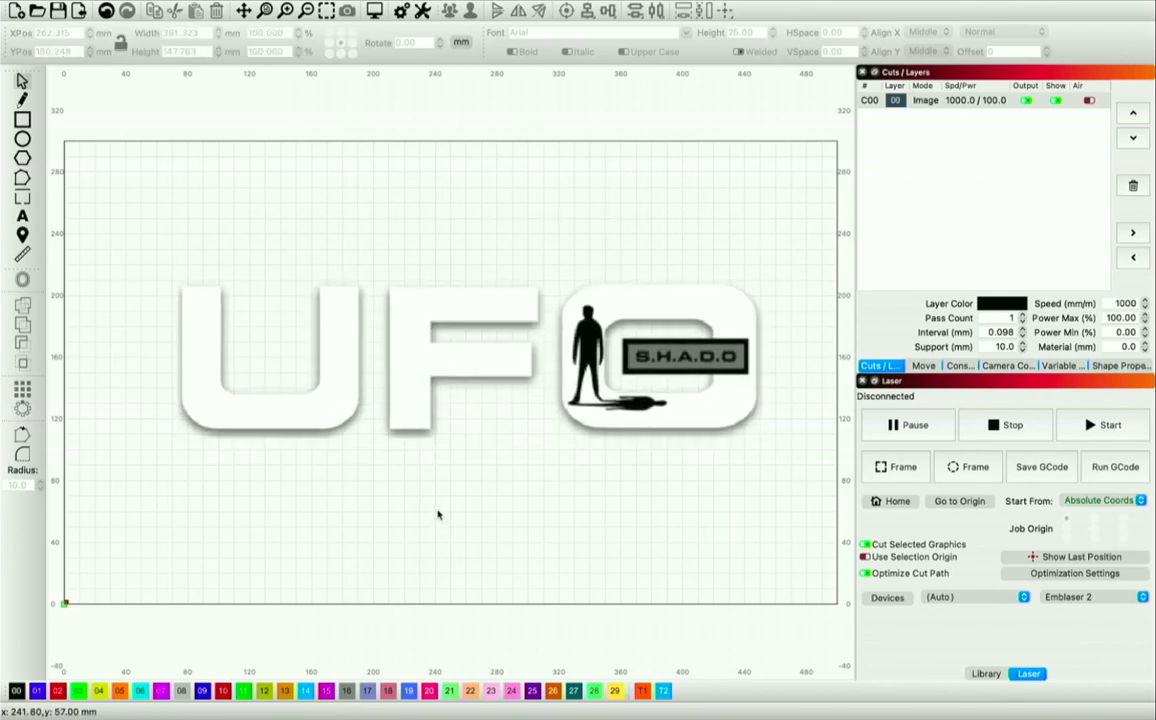
Try tracing the UFO logo image with threshold 222, deleting the image after the trace
click(412, 369)
right_click(411, 370)
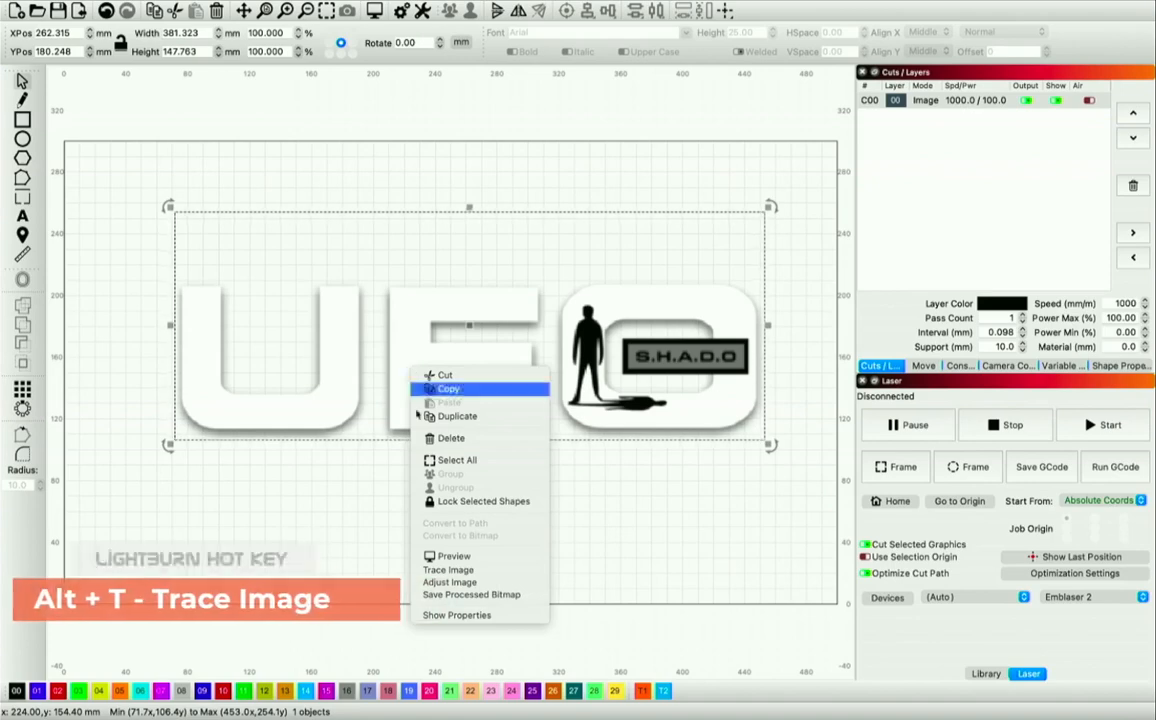
click(452, 569)
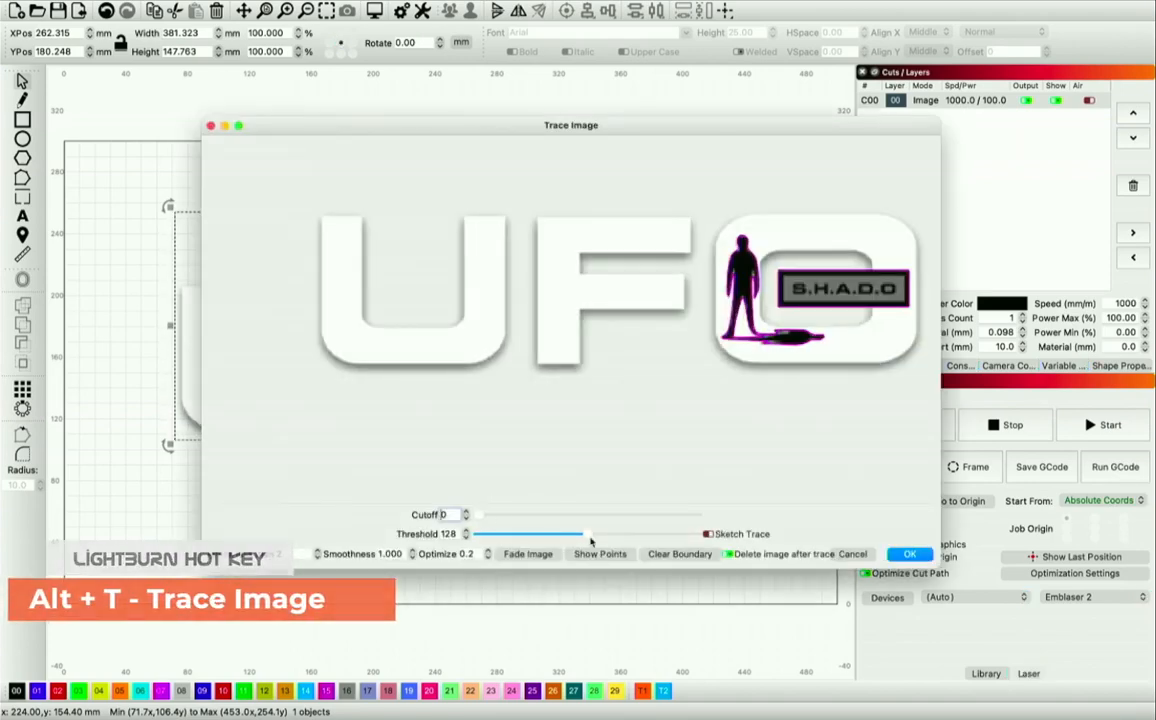
click(636, 535)
drag(635, 538, 667, 535)
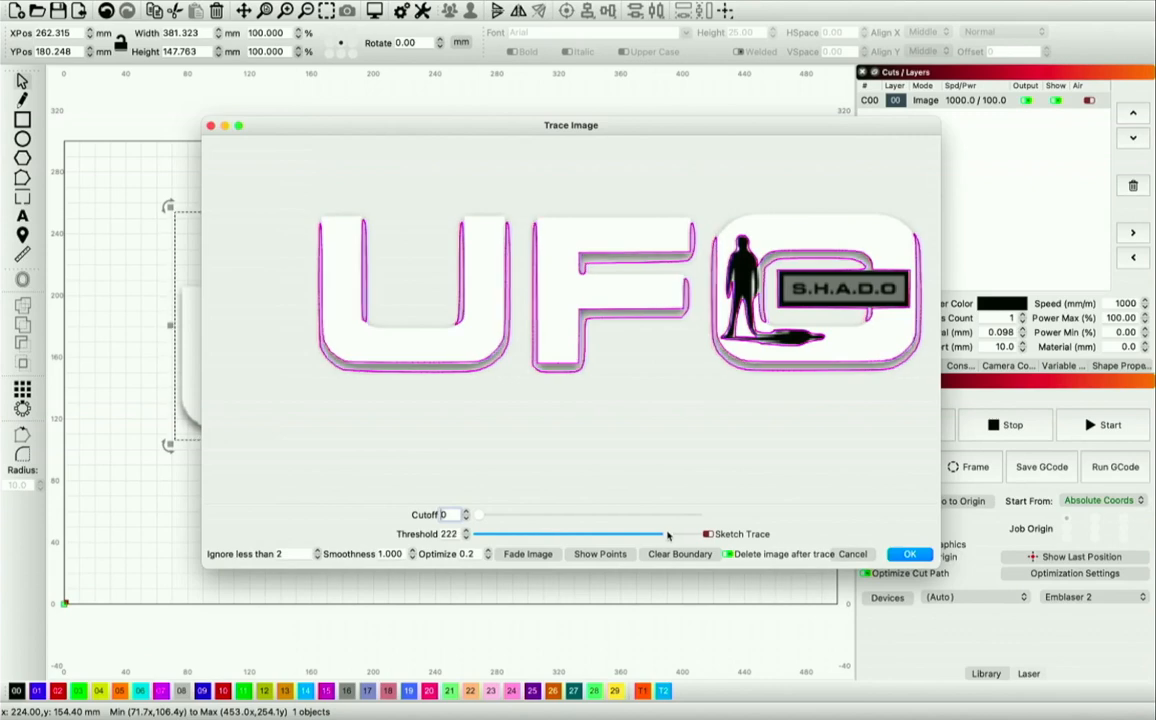
scroll(508, 330, up, 5)
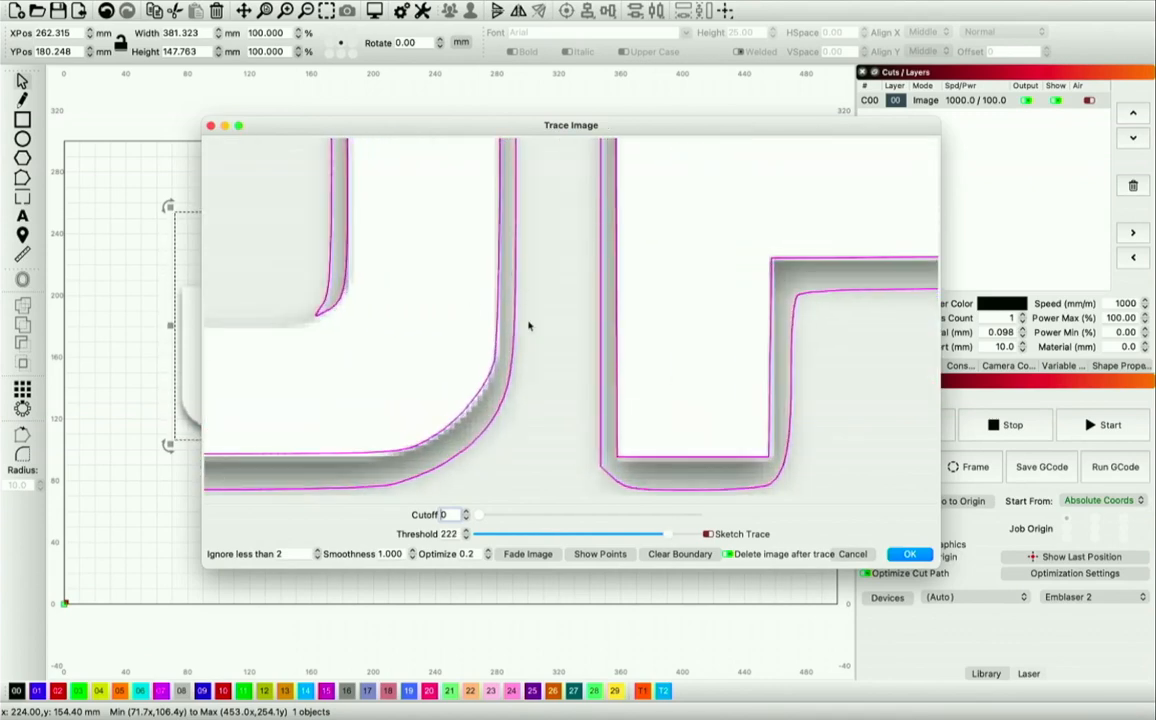
scroll(530, 292, down, 5)
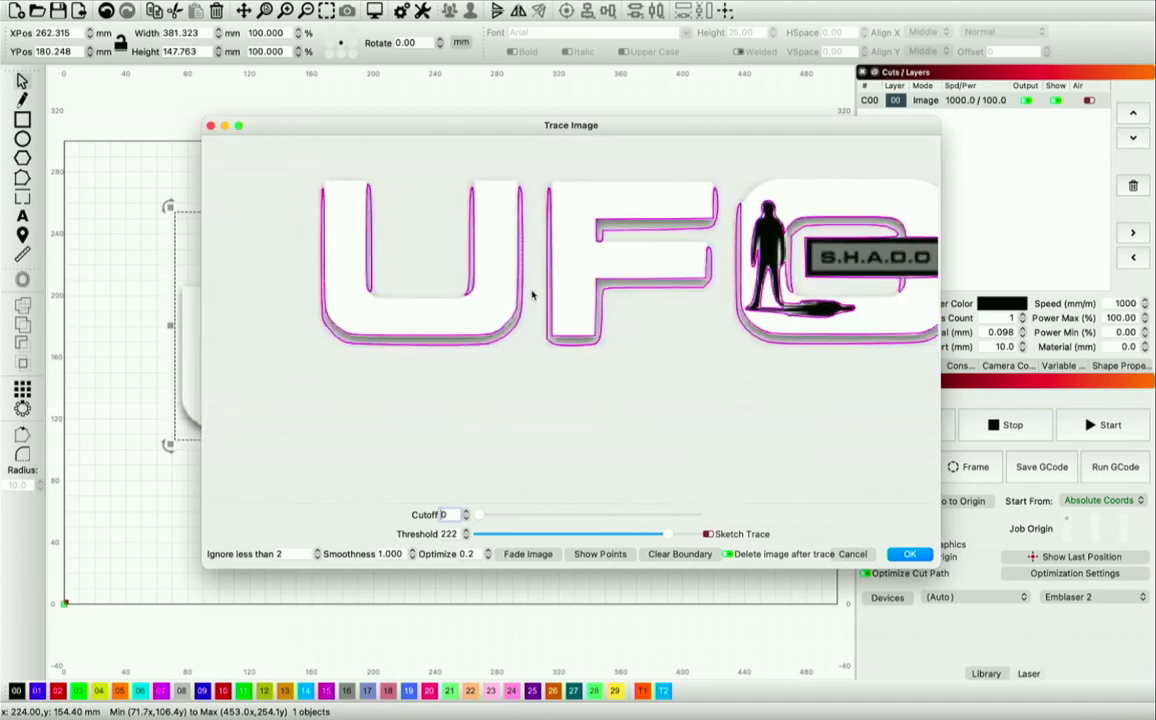
click(901, 555)
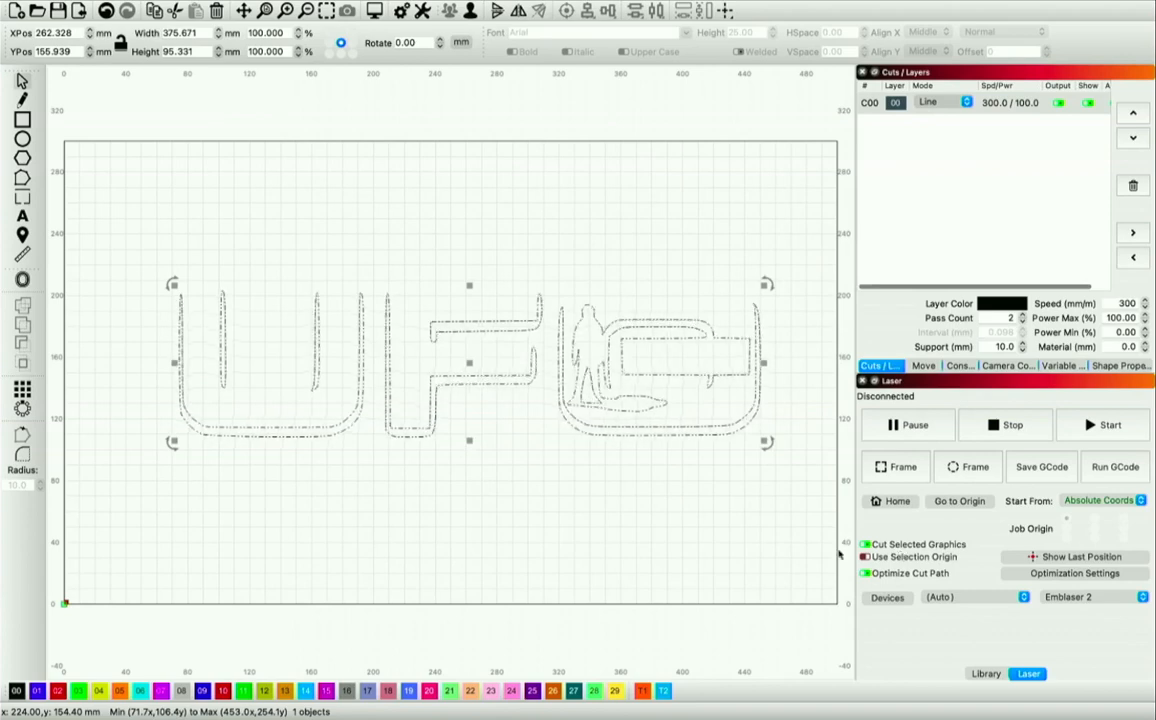
click(591, 636)
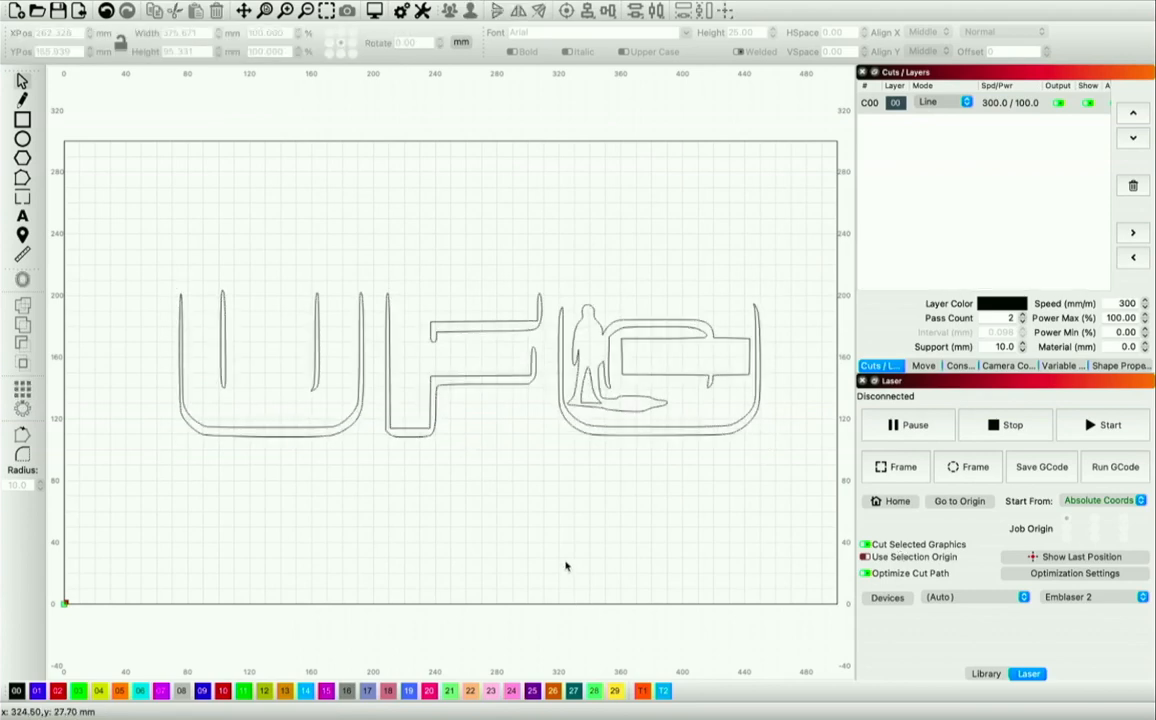
Undo the logo trace to bring back the original image
key(super+z)
key(super+z)
key(super+z)
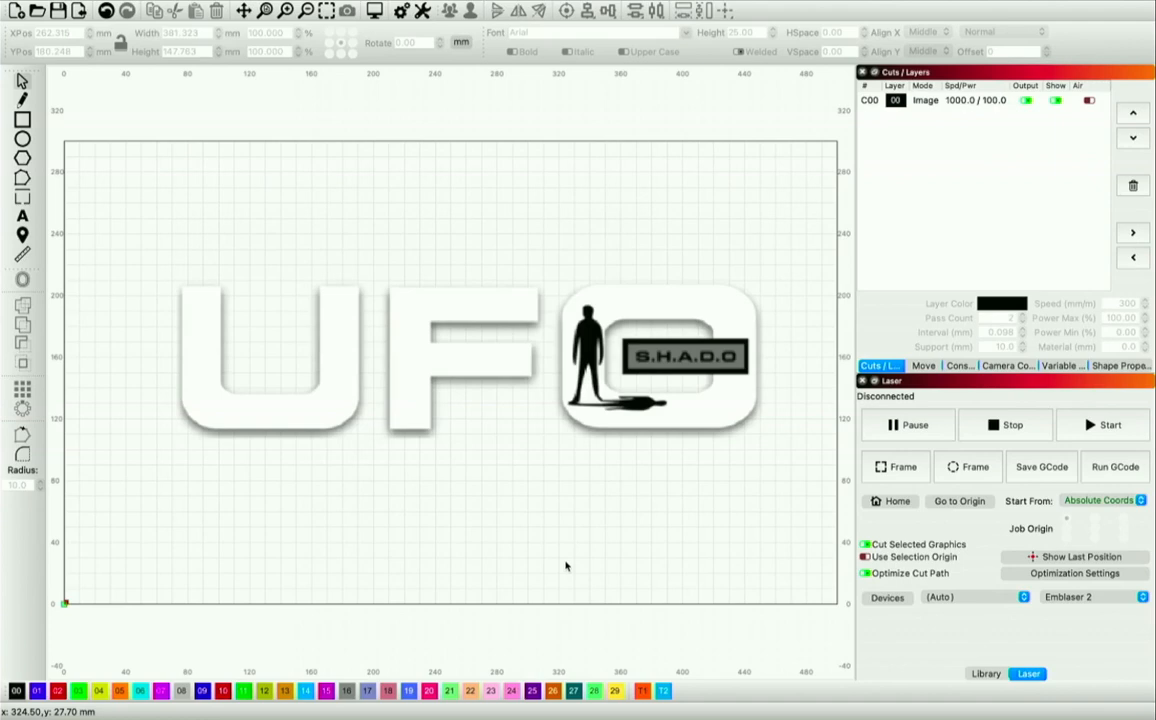
Open the Art Library and dock it above the workspace
click(312, 227)
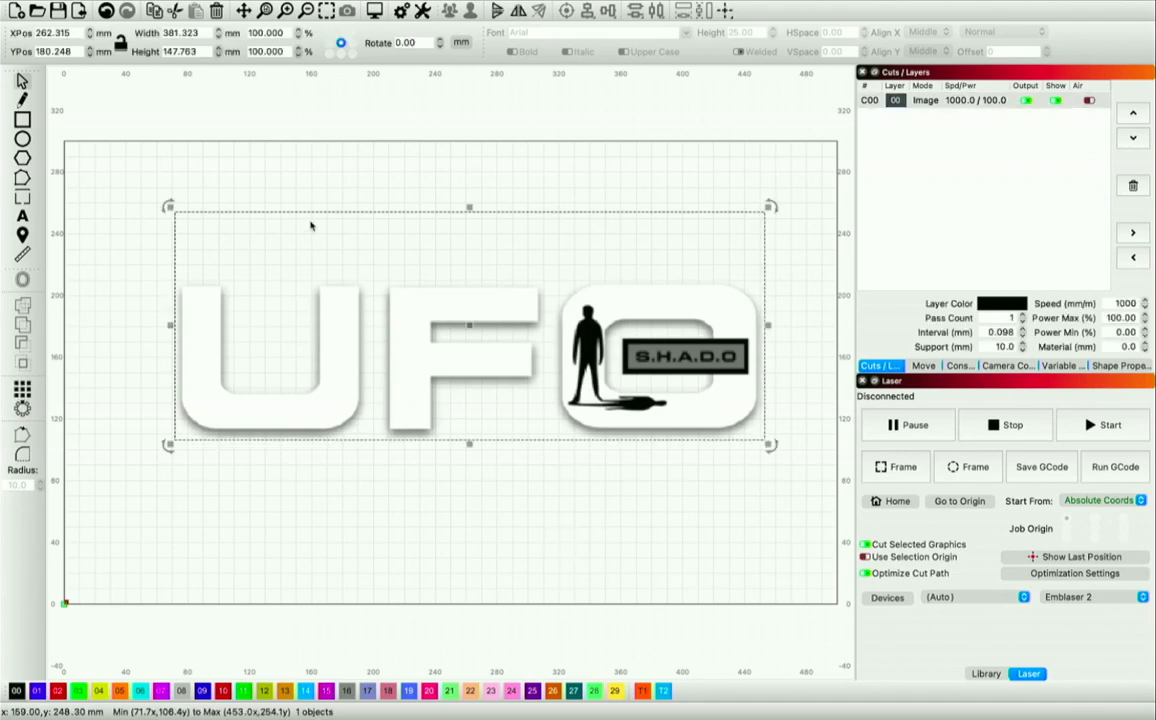
click(313, 186)
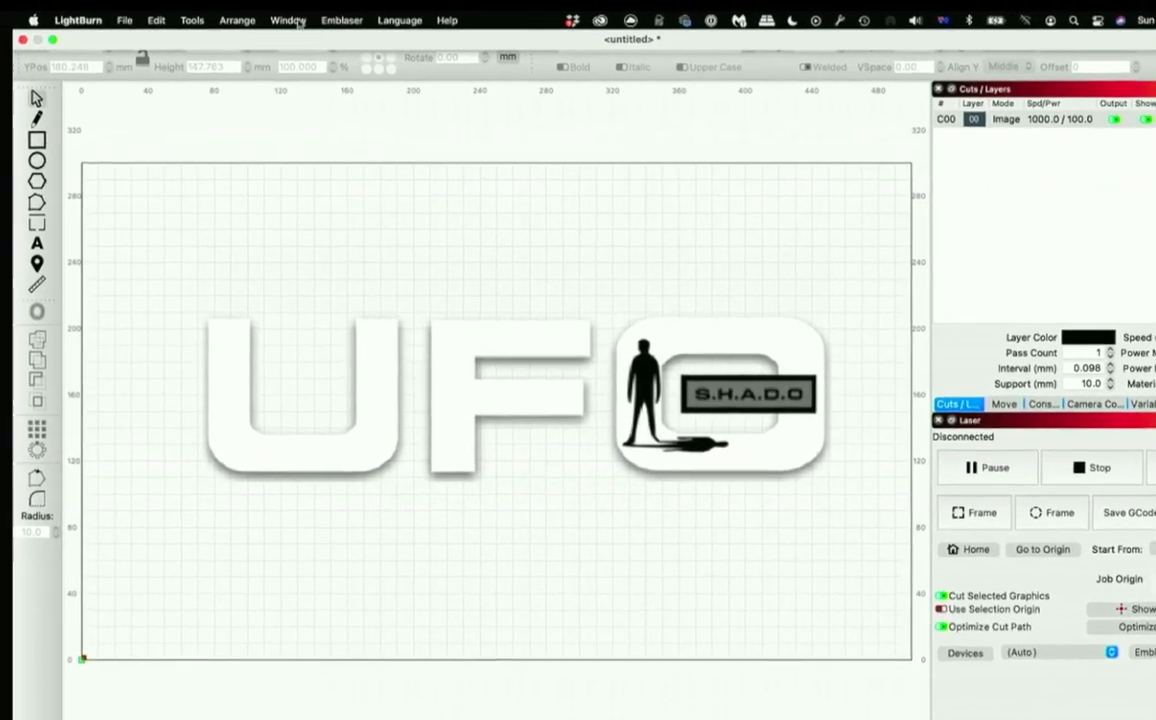
click(258, 8)
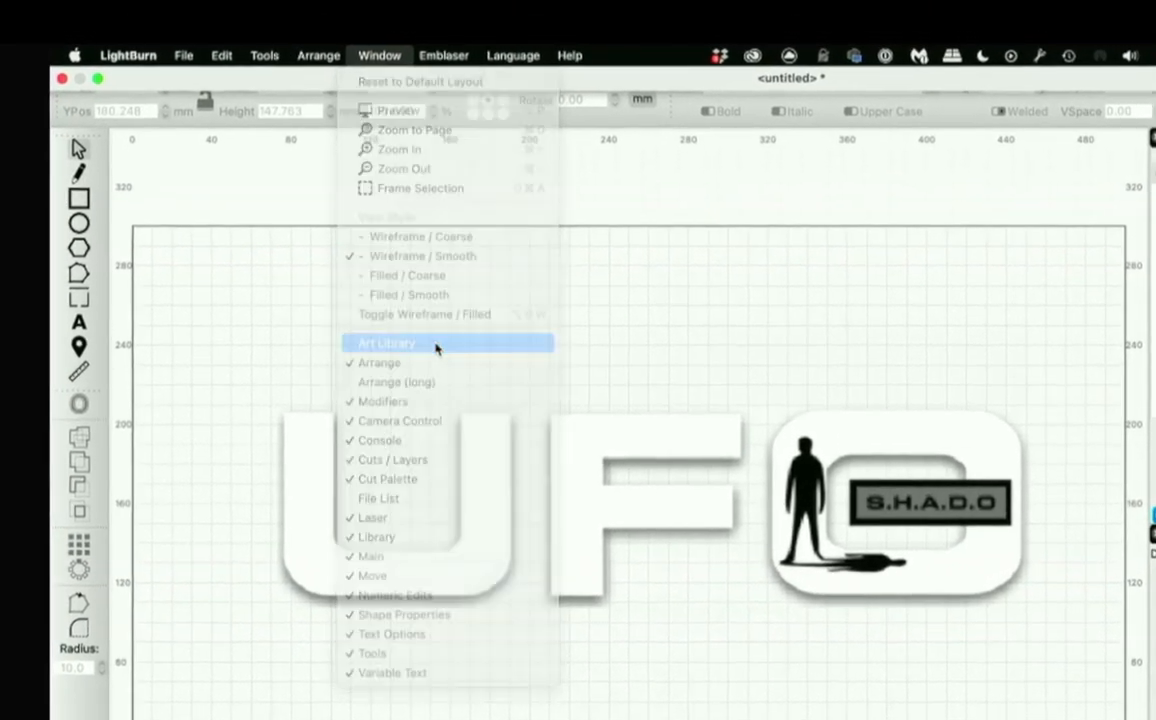
click(400, 313)
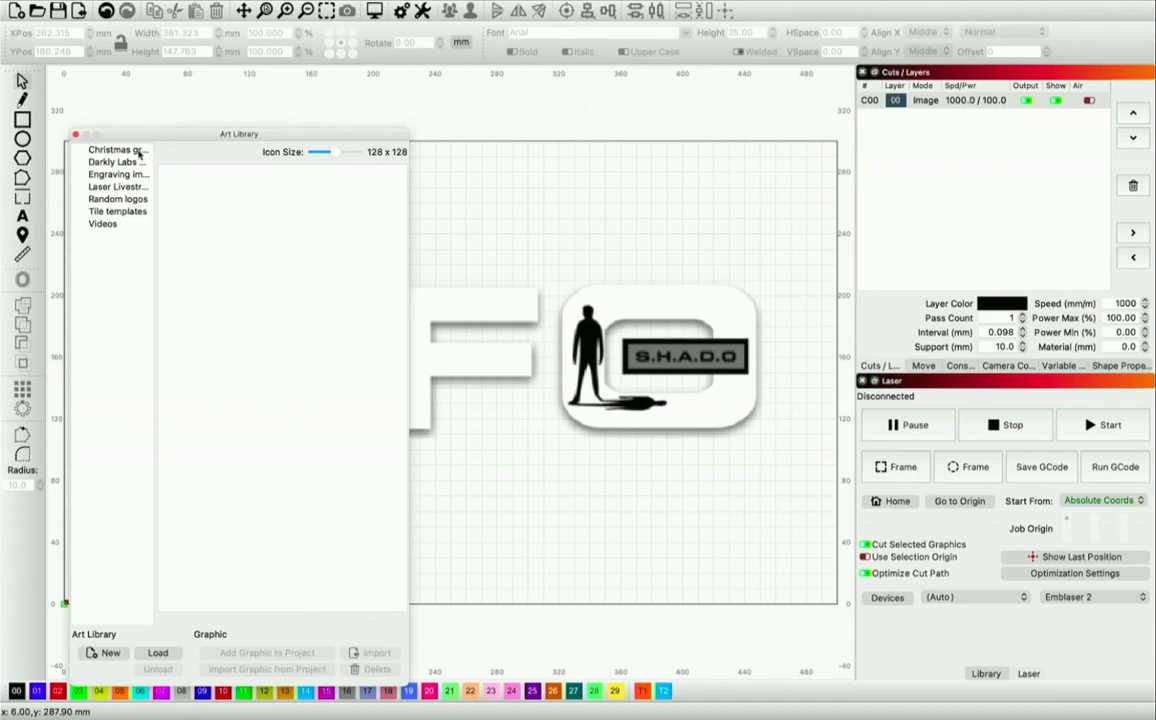
drag(161, 134, 141, 75)
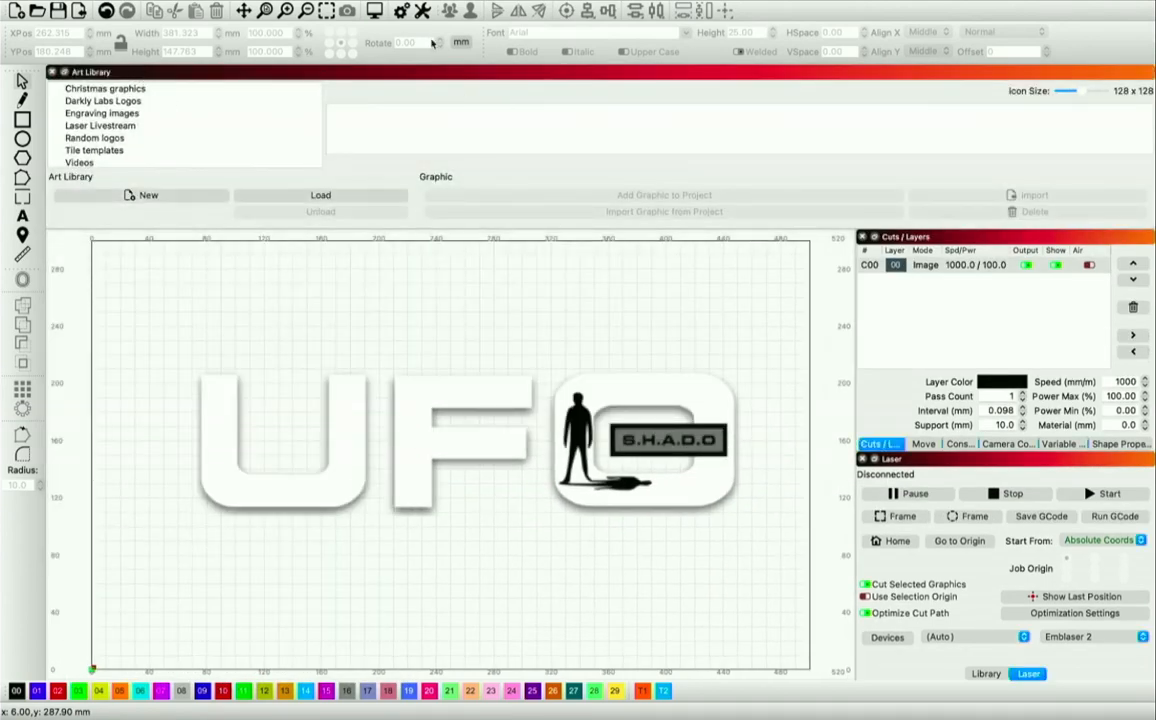
Place the Bauble 1 artwork from the Christmas graphics library on the work area, and delete it again
click(135, 89)
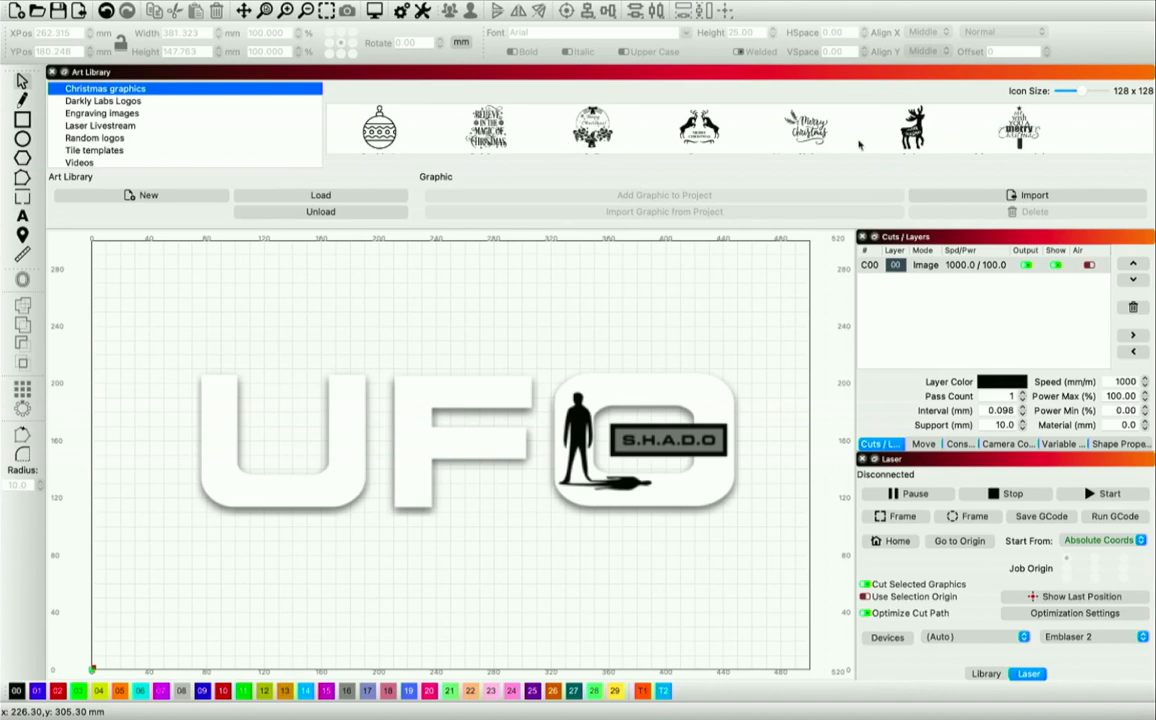
drag(379, 130, 317, 461)
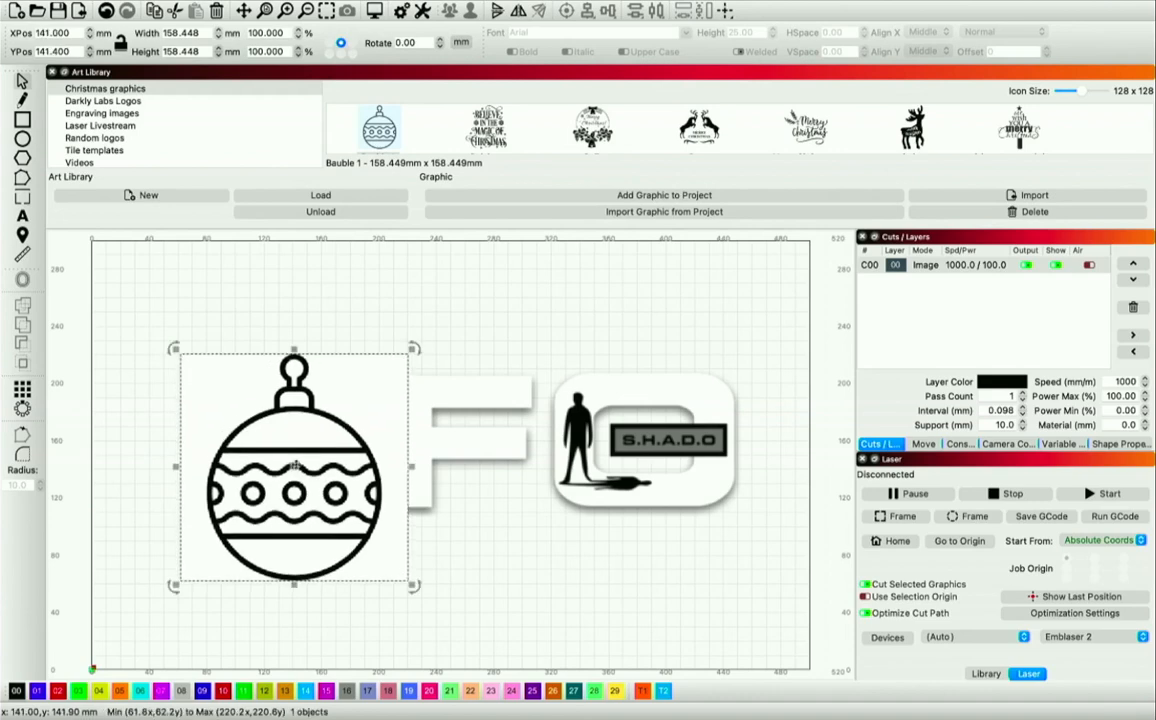
key(Delete)
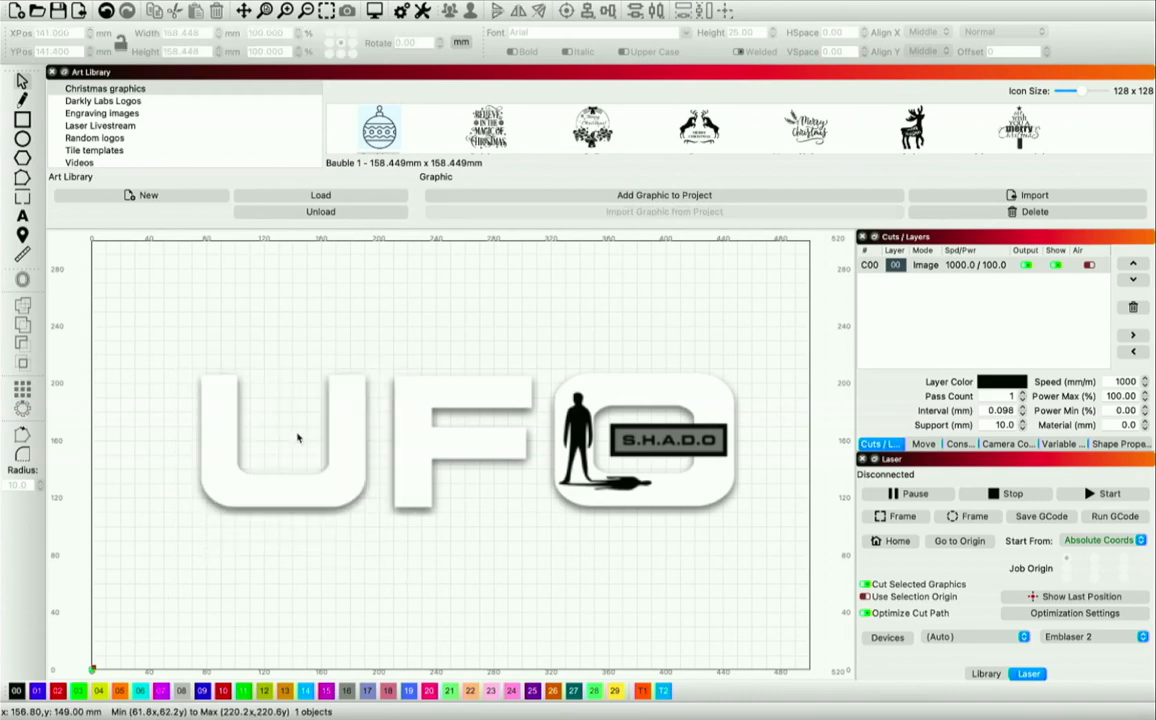
Place the square Darkly Labs logo from the Darkly Labs Logos library on the work area, and delete it again
click(118, 104)
drag(470, 125, 288, 352)
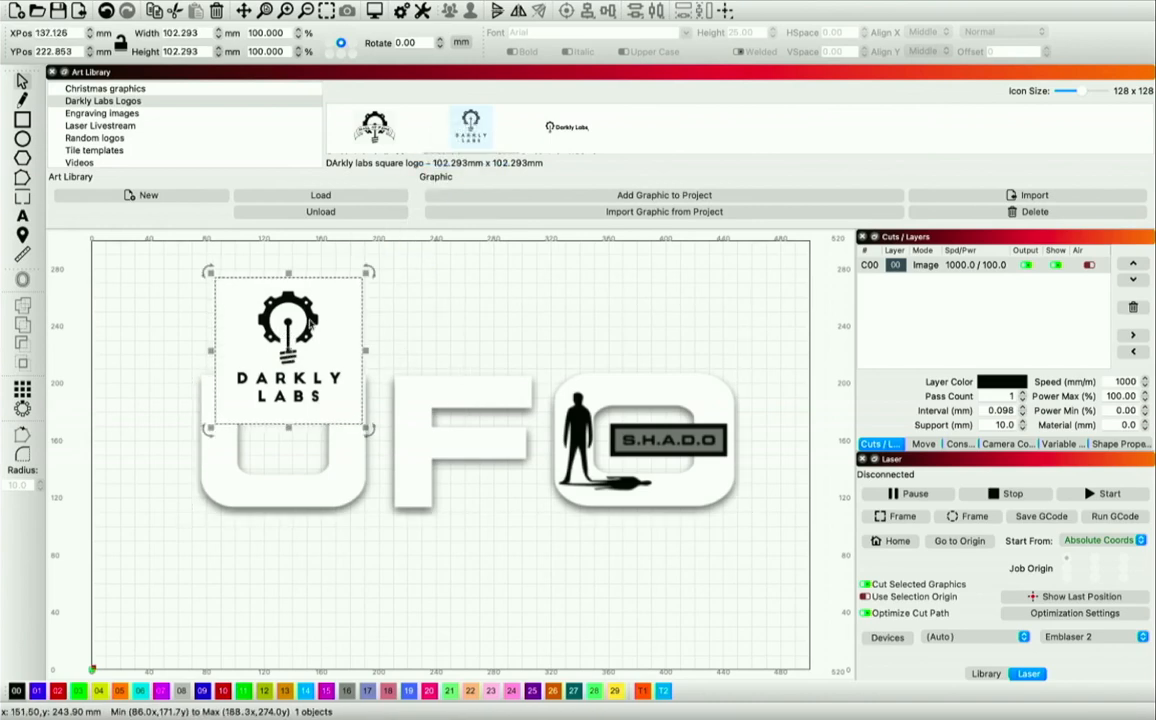
key(Delete)
Place "Motercycles from the Future" from the Engraving images library on the work area, and delete it again
click(133, 112)
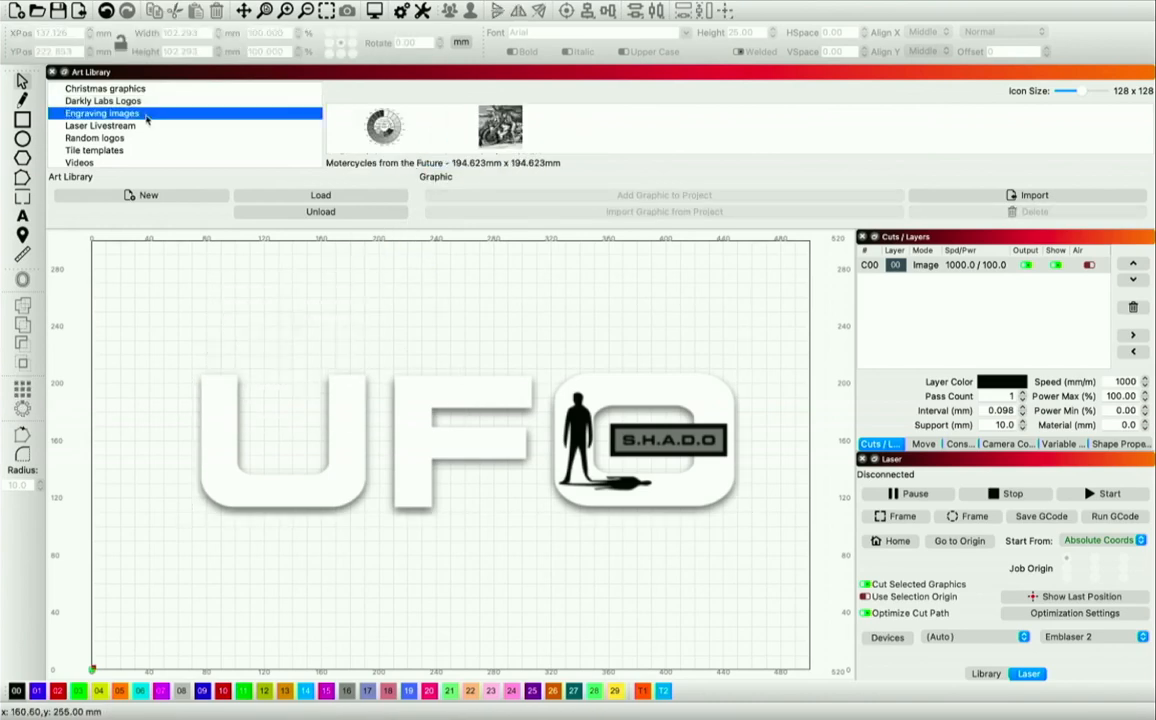
drag(500, 127, 284, 430)
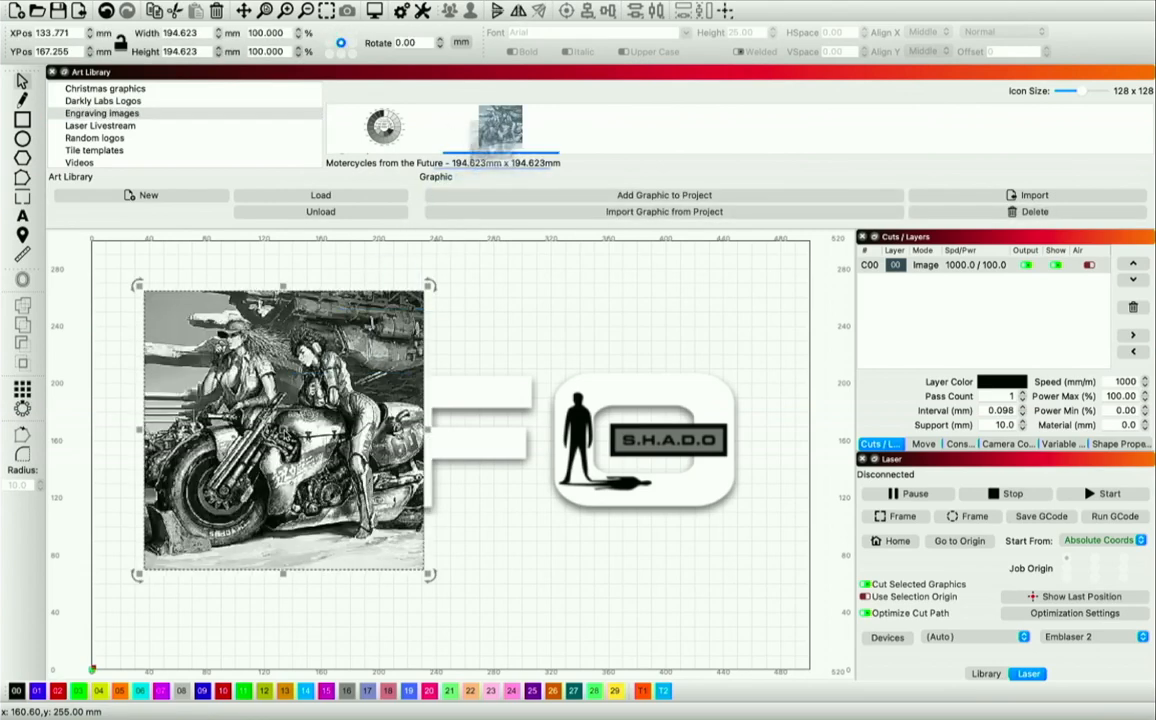
click(264, 413)
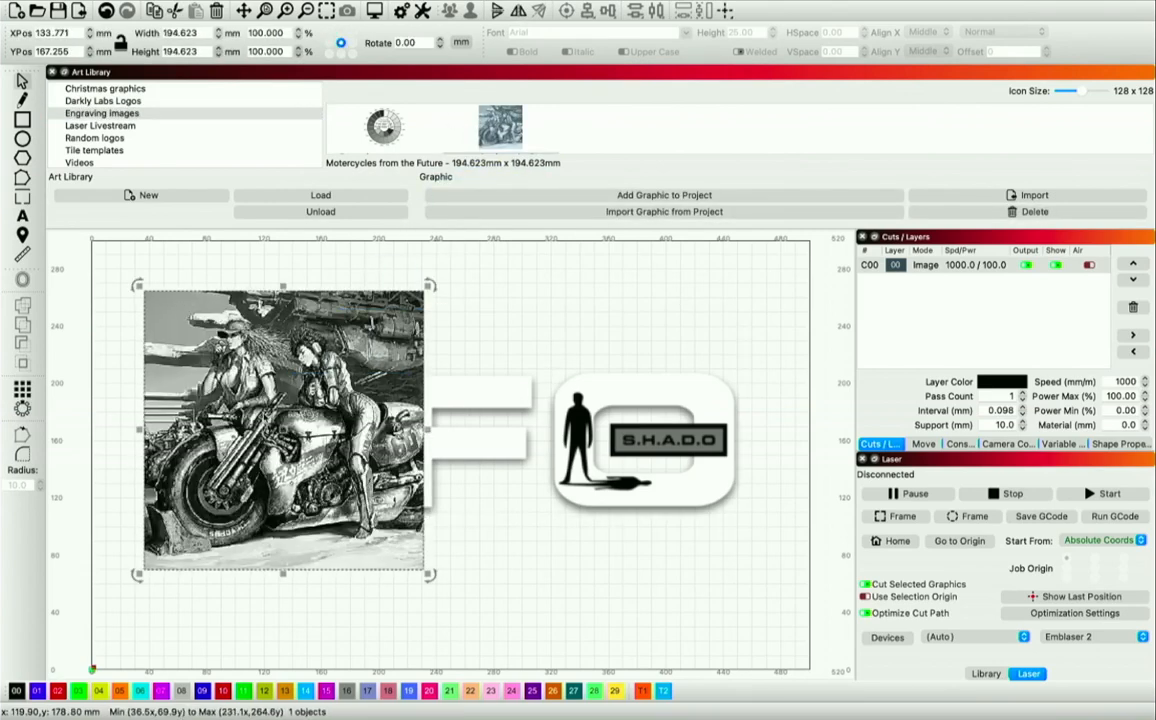
key(Delete)
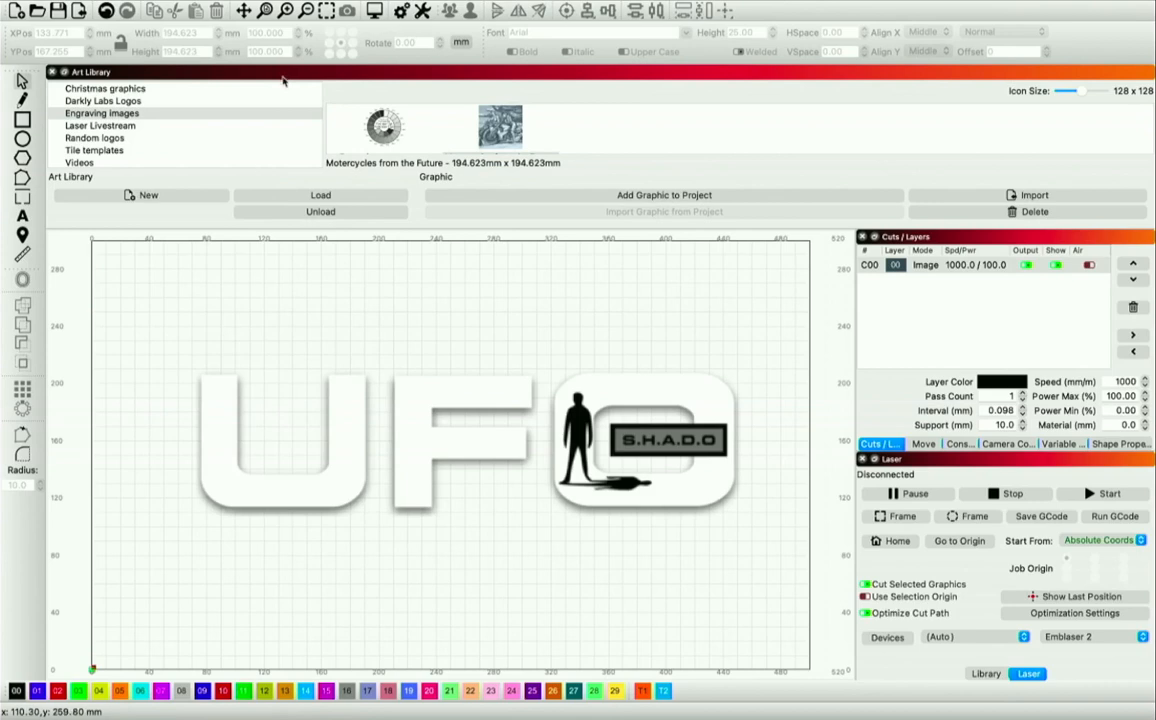
Undock the Art Library into a narrower floating window, and close and reopen it
drag(260, 72, 257, 232)
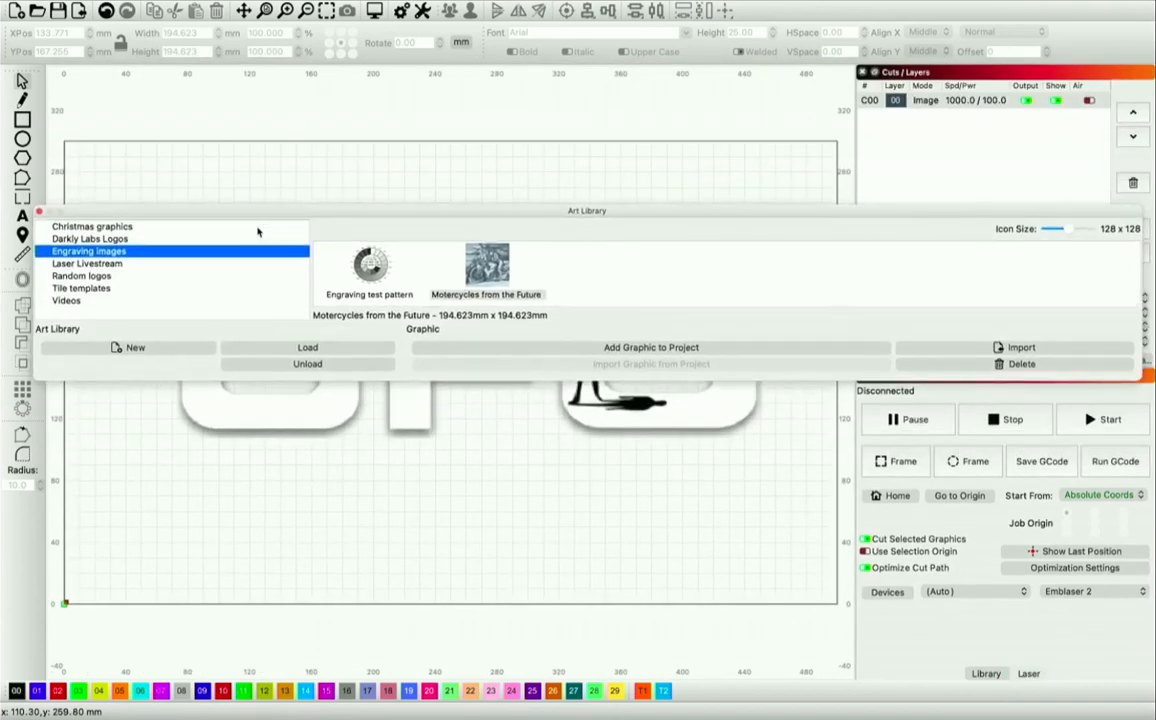
drag(1141, 276, 553, 276)
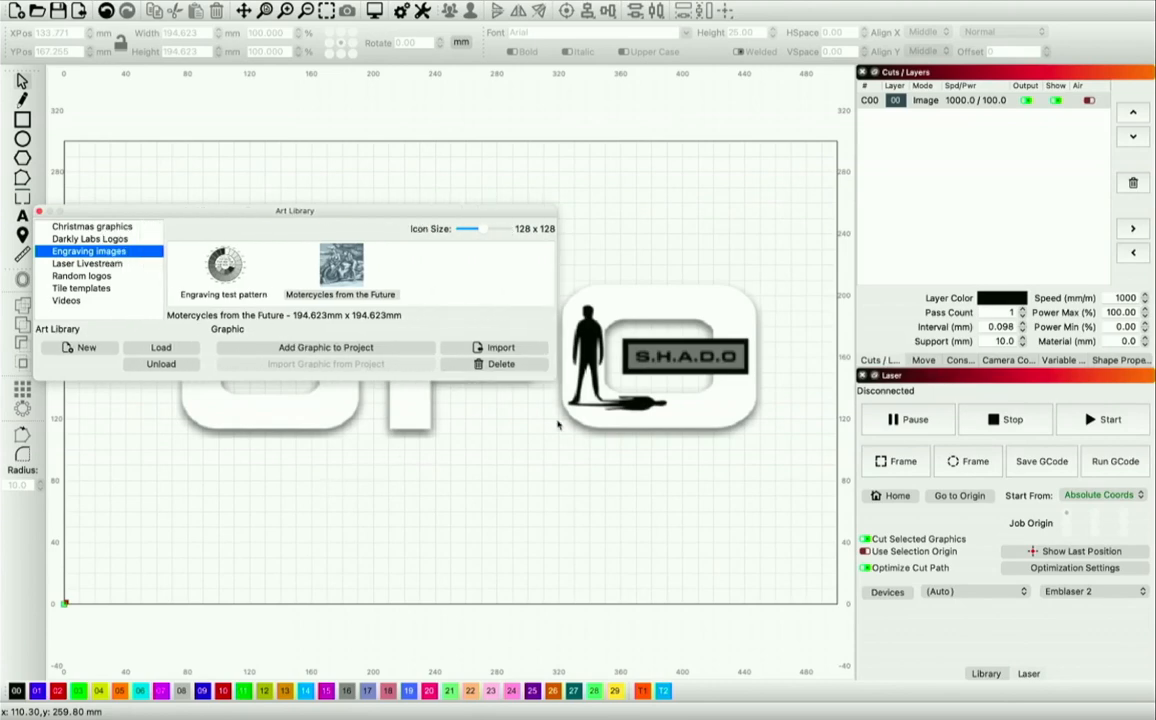
click(39, 213)
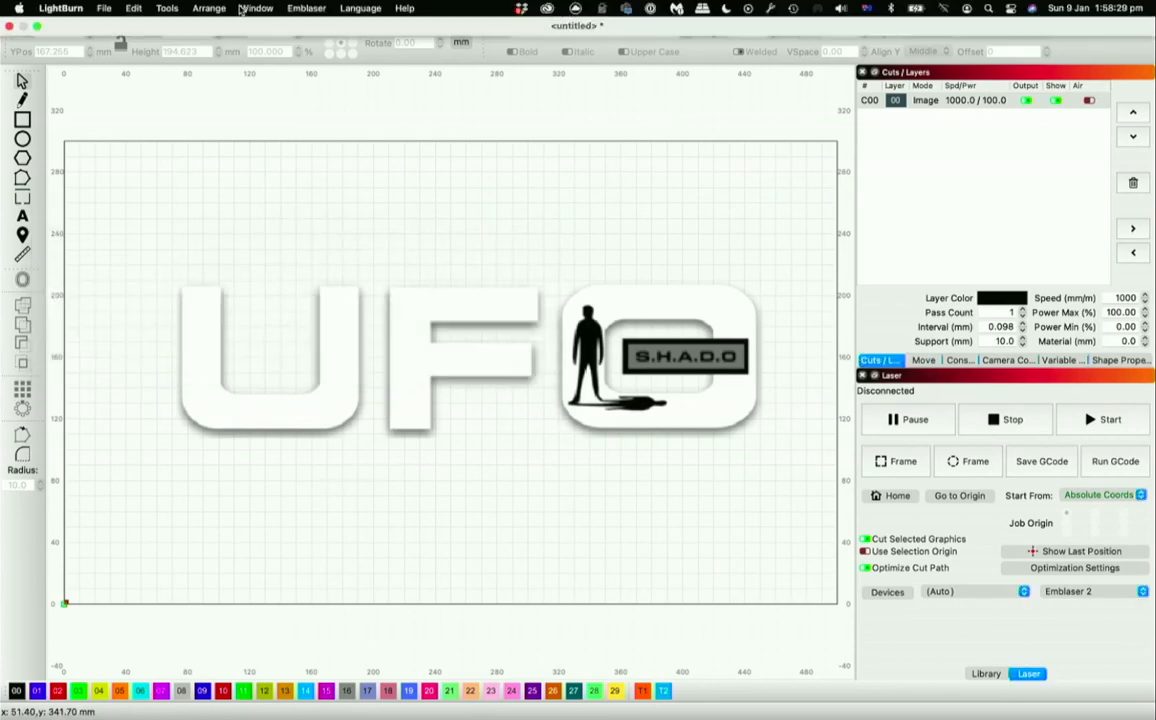
click(245, 9)
click(265, 232)
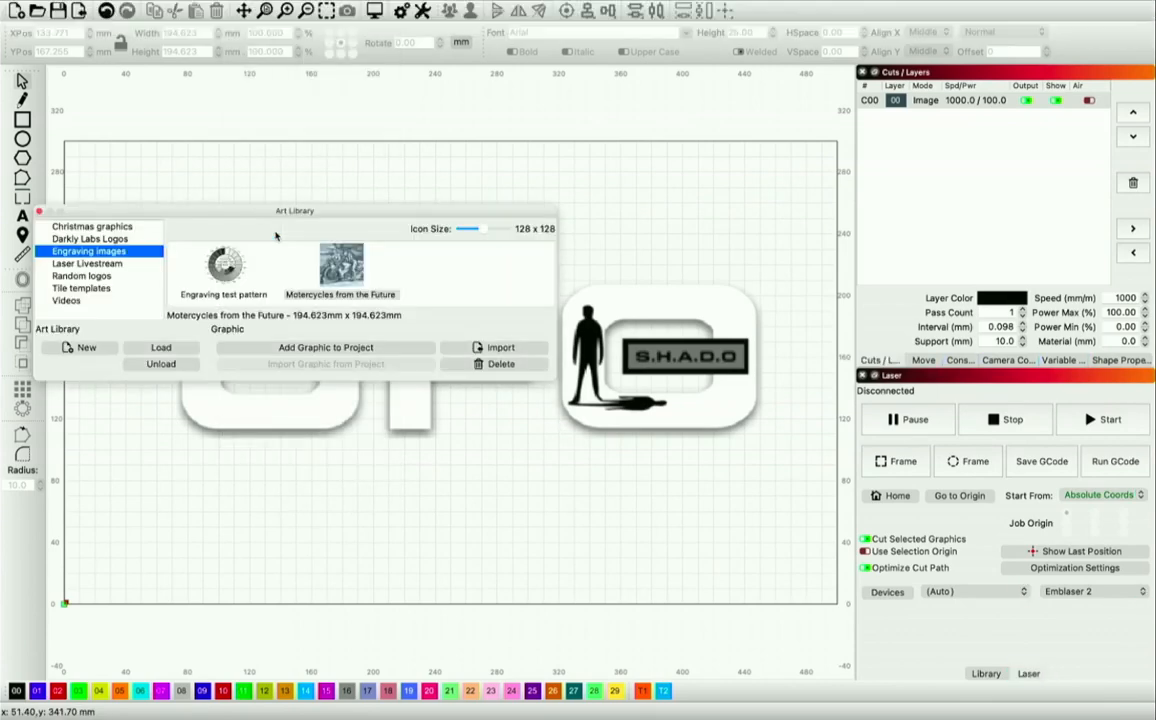
Reshape the floating Art Library into a tall, narrow window and place it alongside the drawing tools
drag(475, 382, 366, 547)
drag(557, 420, 324, 428)
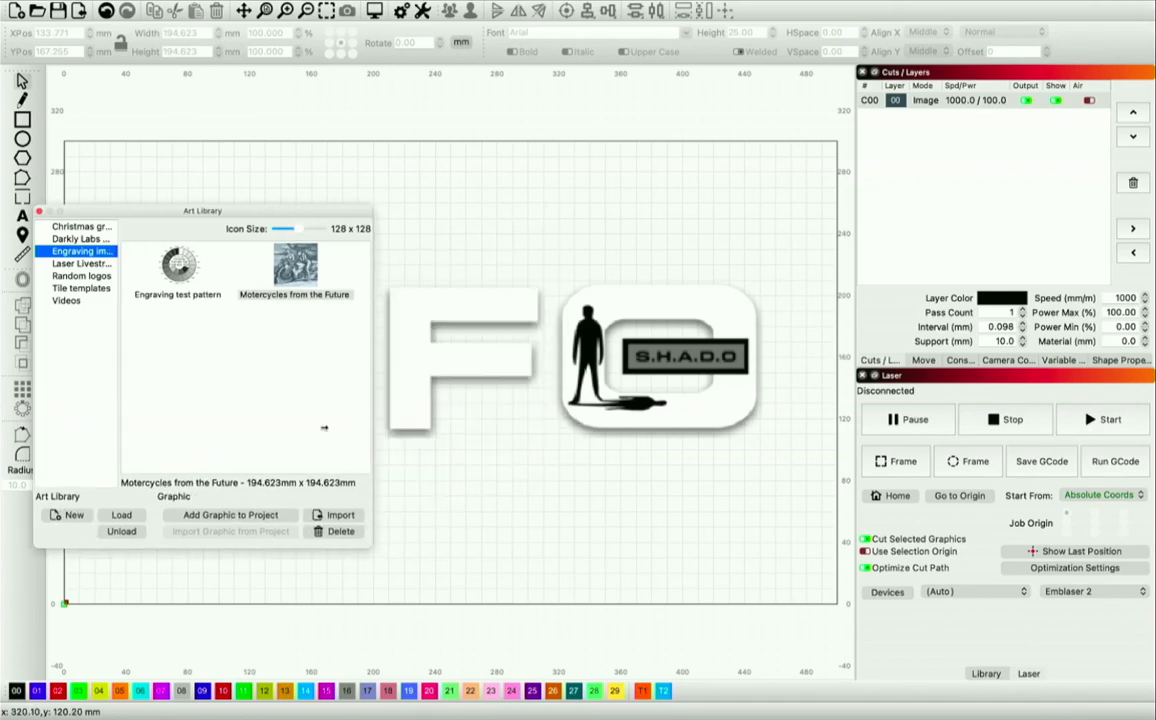
drag(93, 209, 110, 72)
drag(185, 410, 194, 628)
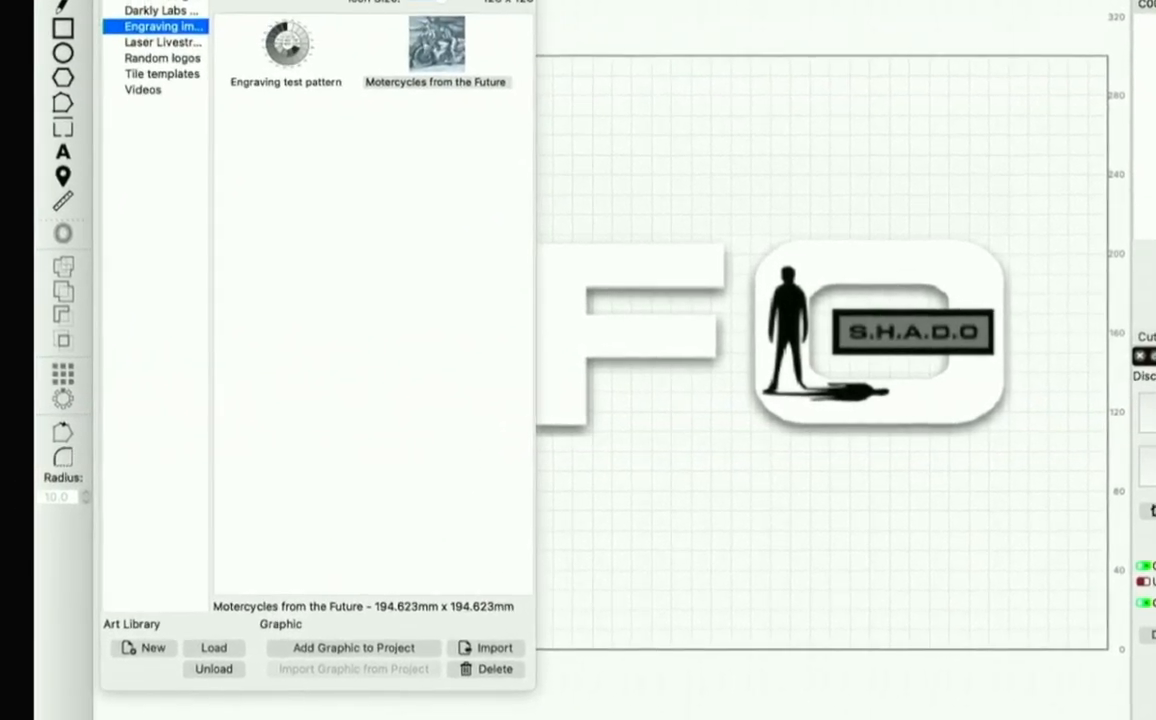
drag(304, 2, 303, 0)
click(857, 457)
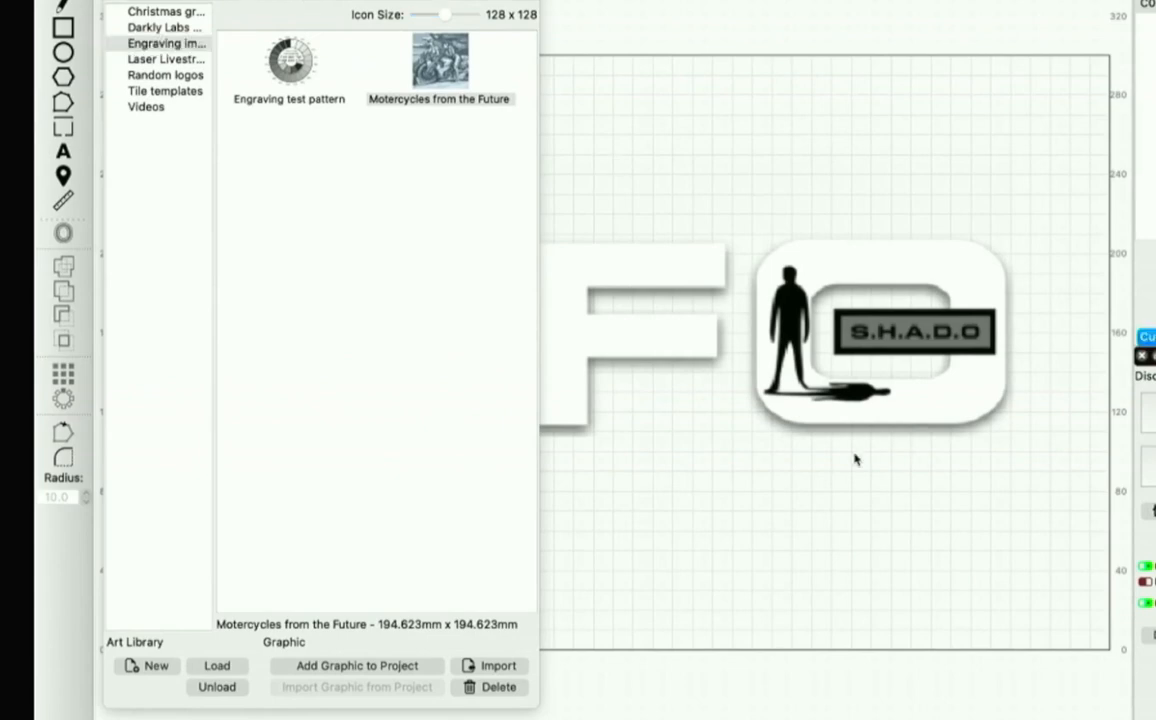
scroll(845, 430, up, 2)
scroll(845, 430, down, 8)
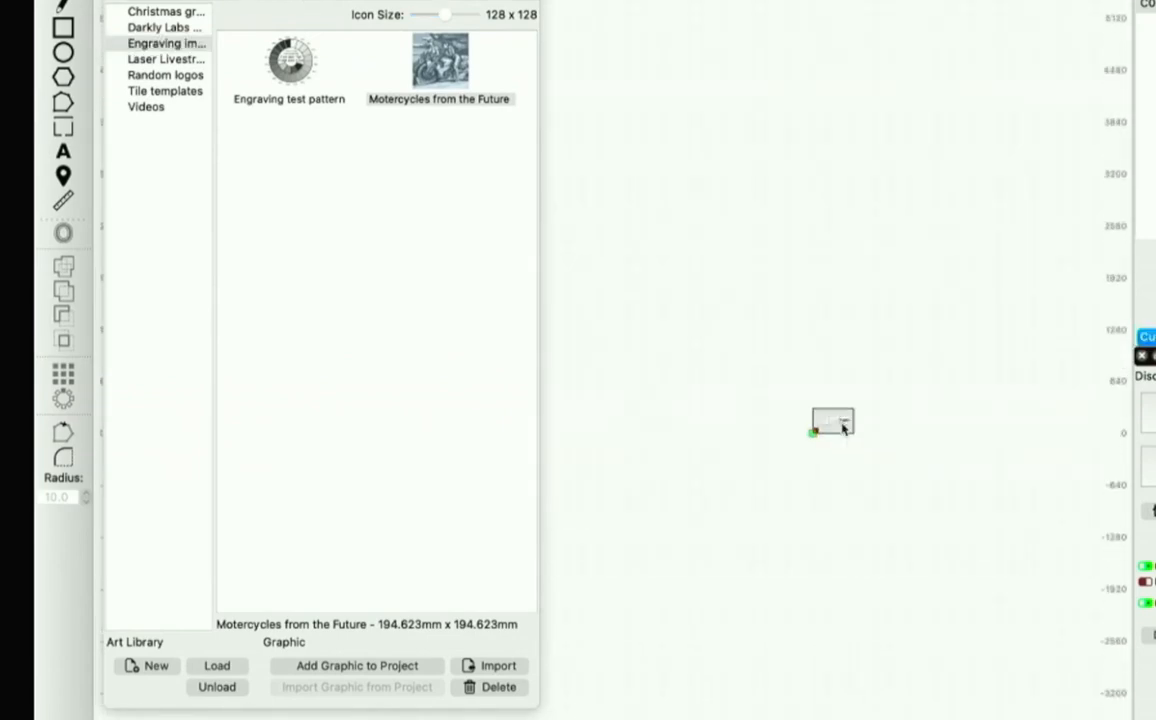
Look through the Laser Livestream, Darkly Labs Logos and Christmas graphics libraries in the Art Library
scroll(845, 430, up, 3)
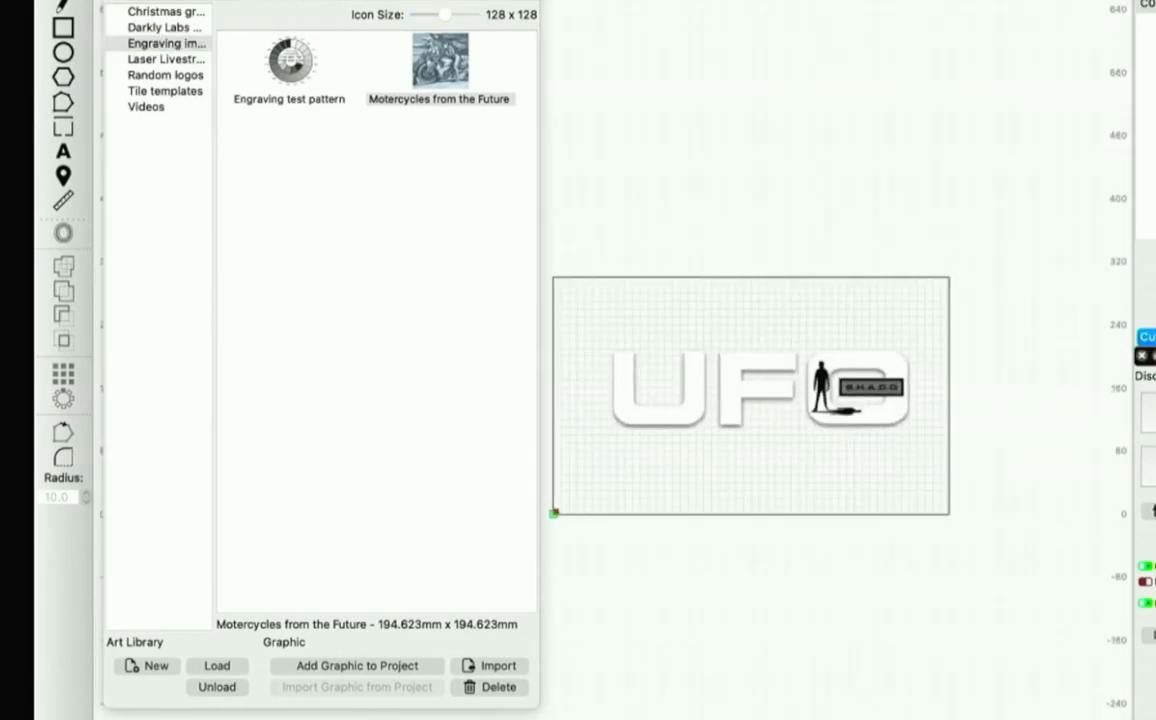
click(156, 60)
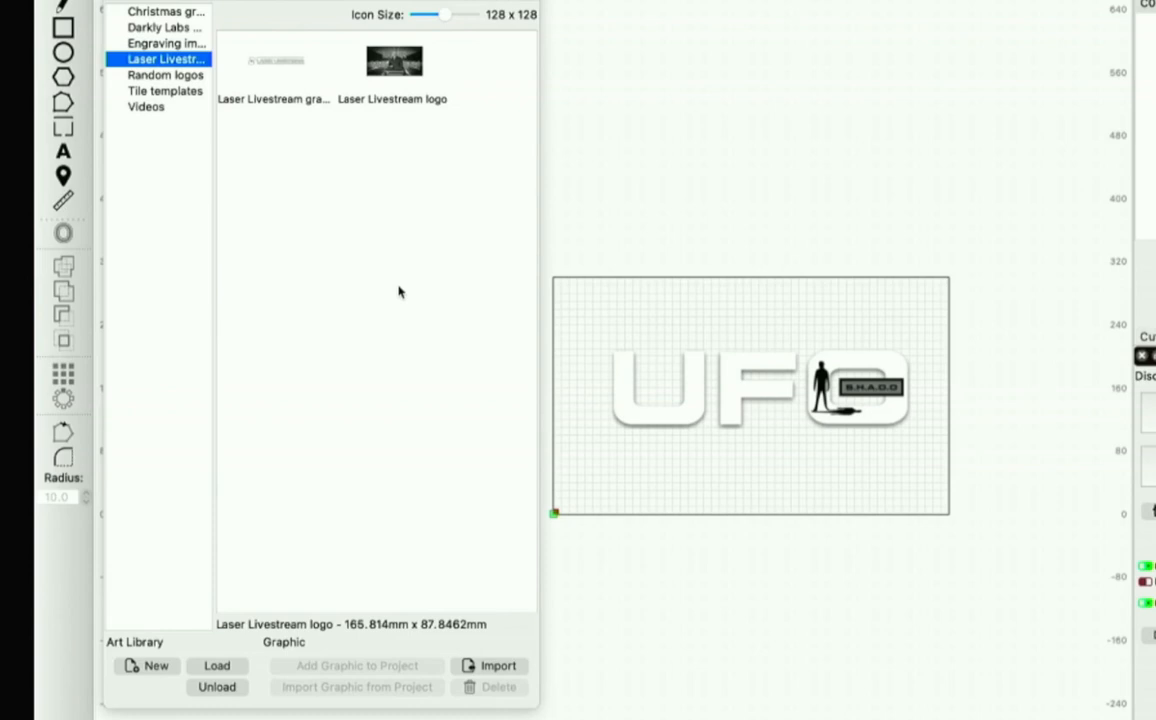
click(123, 29)
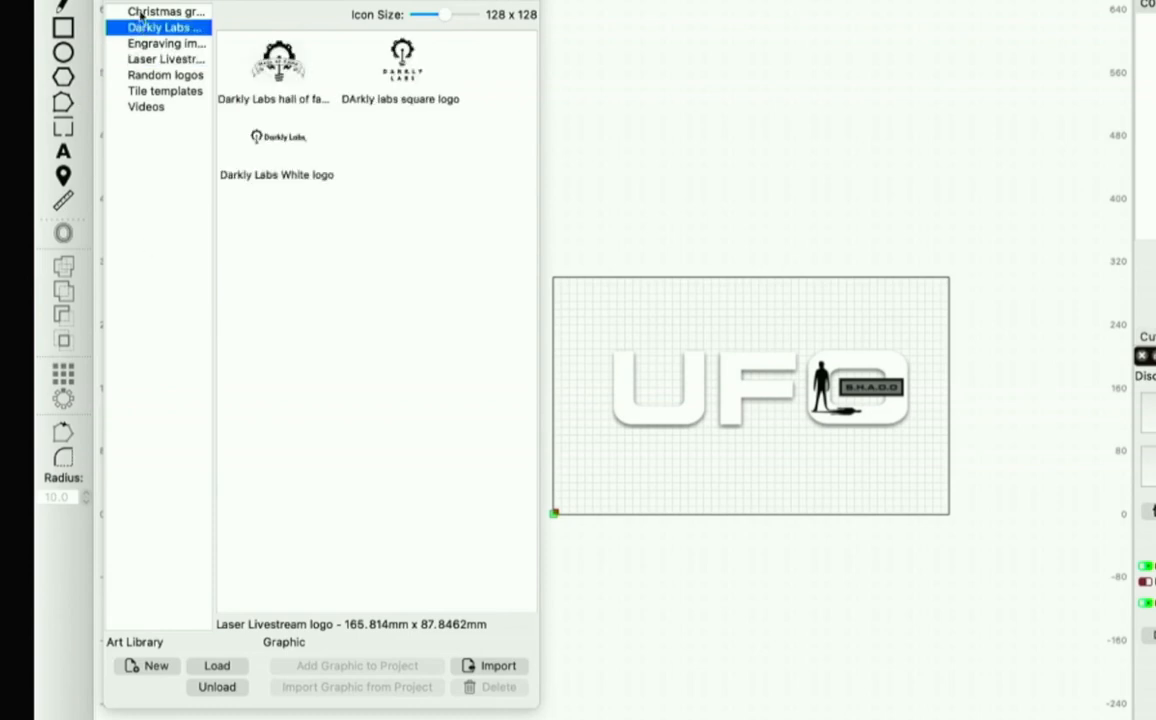
click(128, 11)
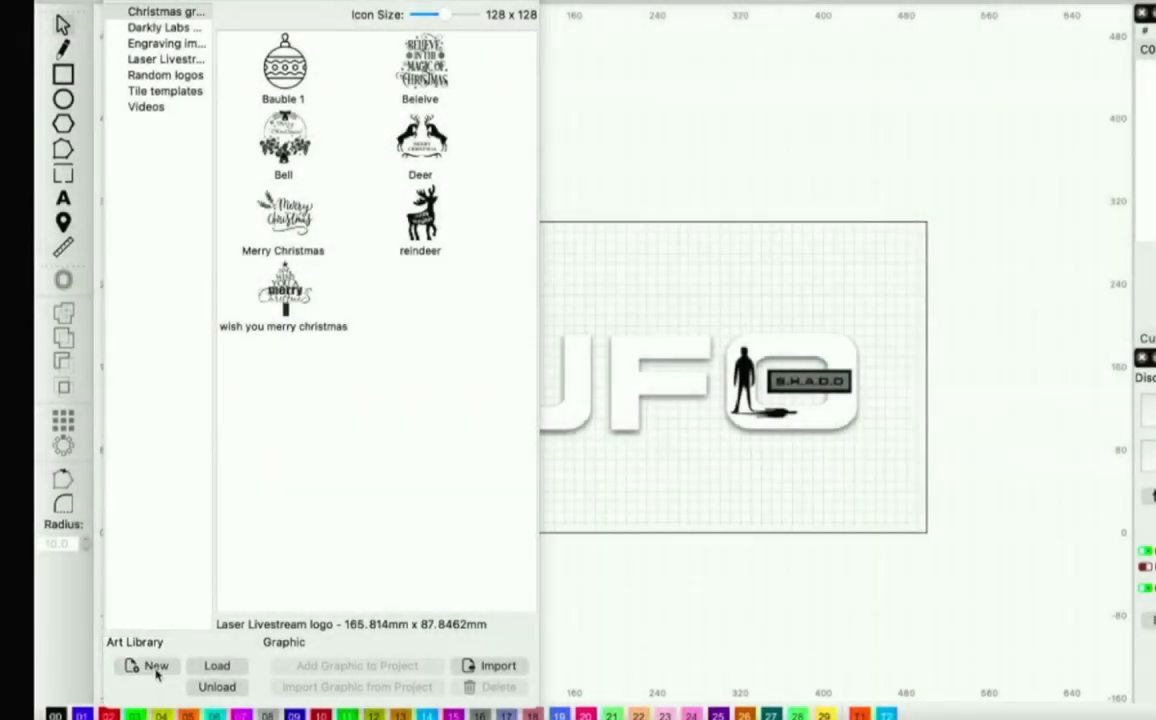
Create a new art library named "UFO tv show graphic" in the Lightburn Art Library folder
click(156, 667)
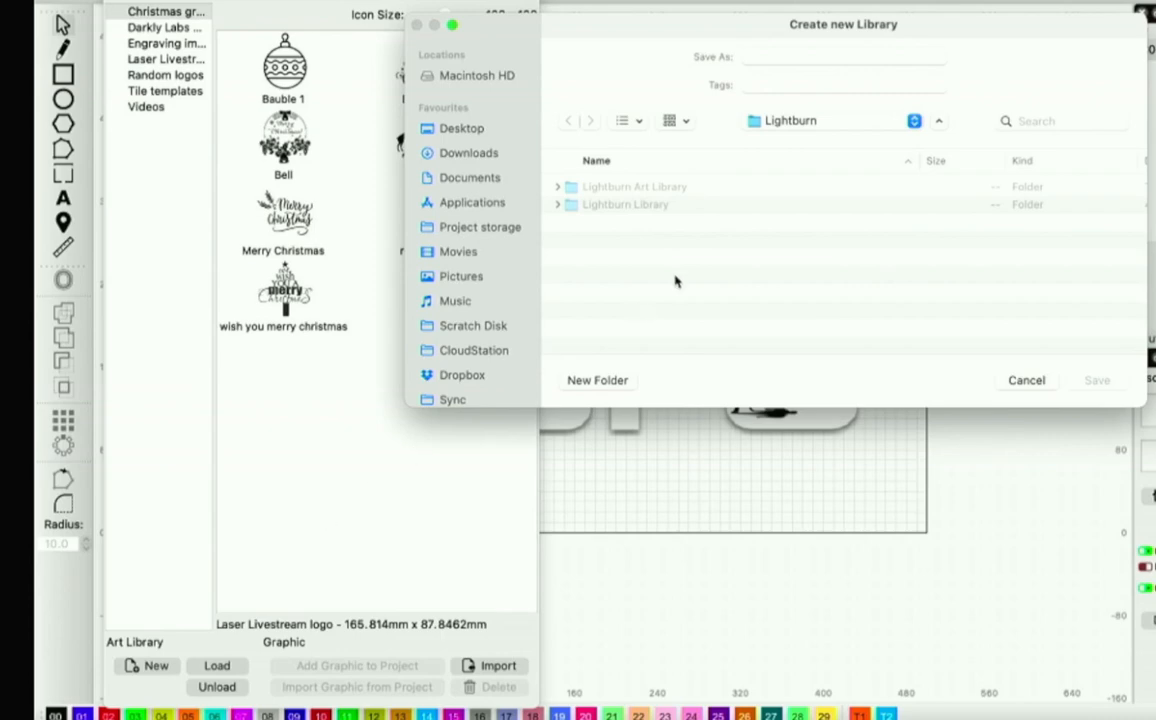
click(678, 190)
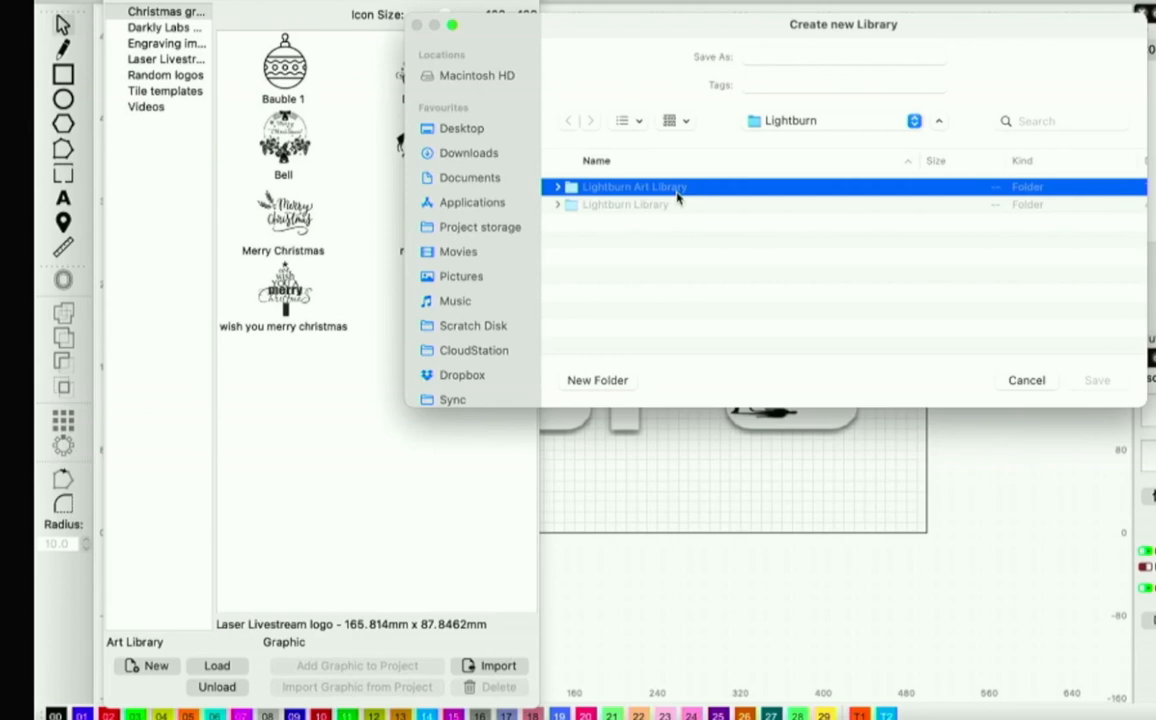
double_click(677, 190)
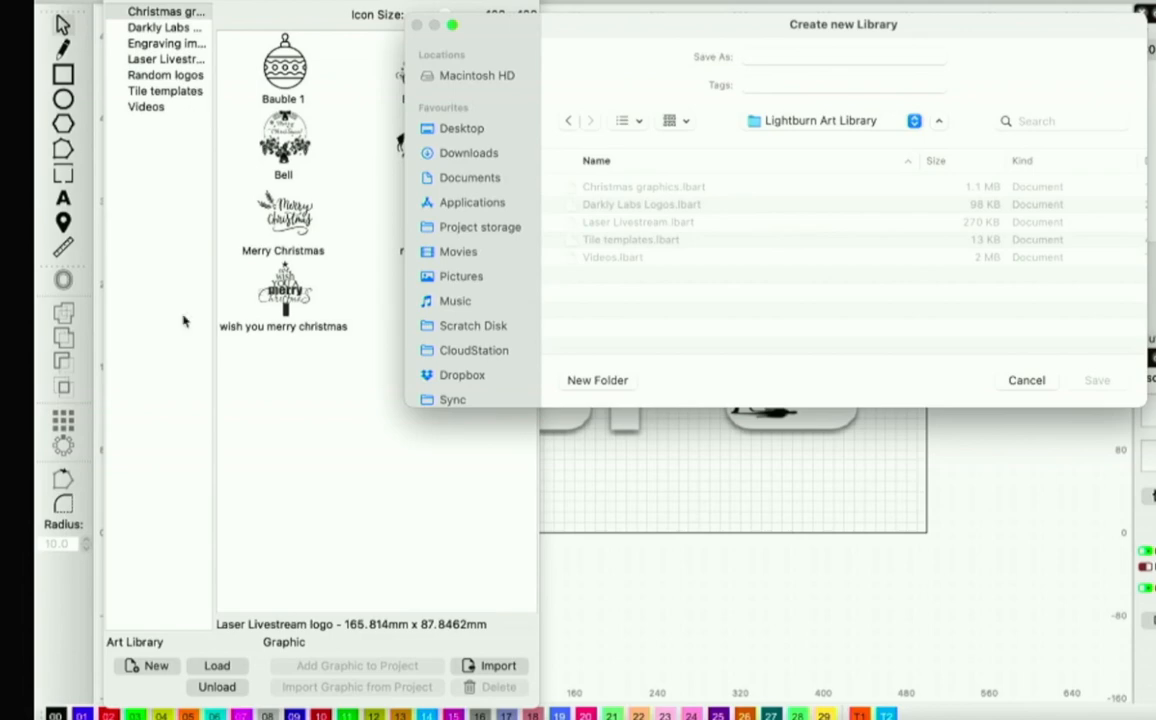
click(797, 58)
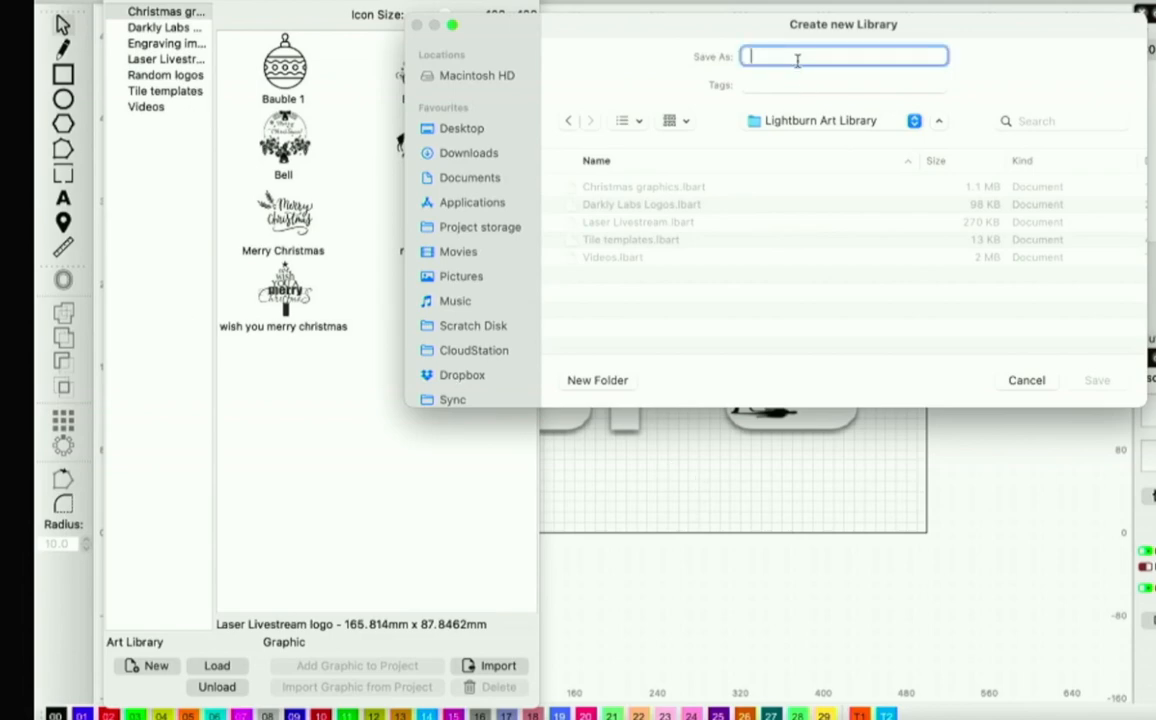
text(UFO tv)
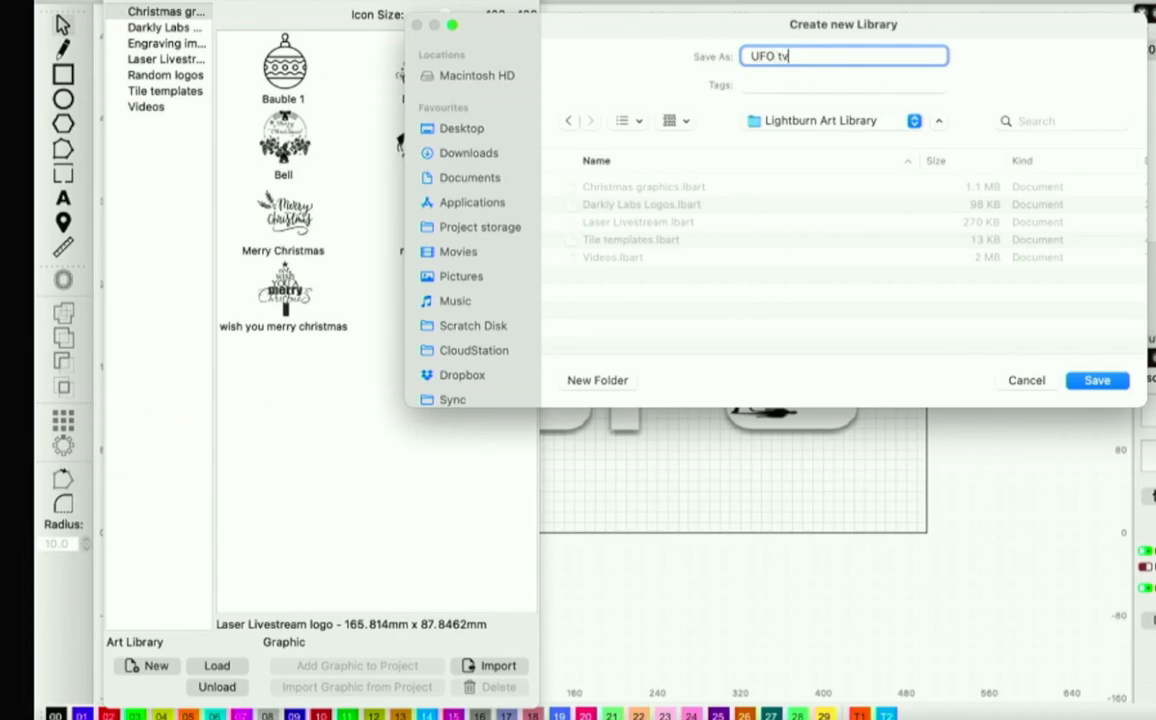
text( show graphic)
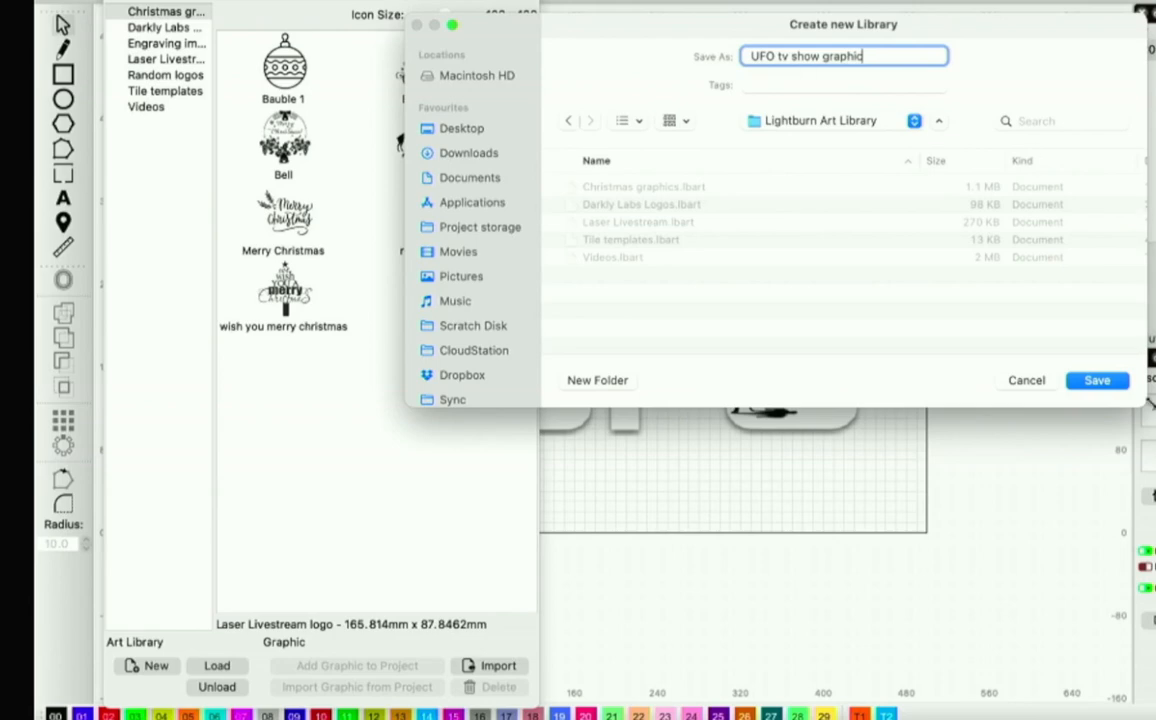
click(1098, 381)
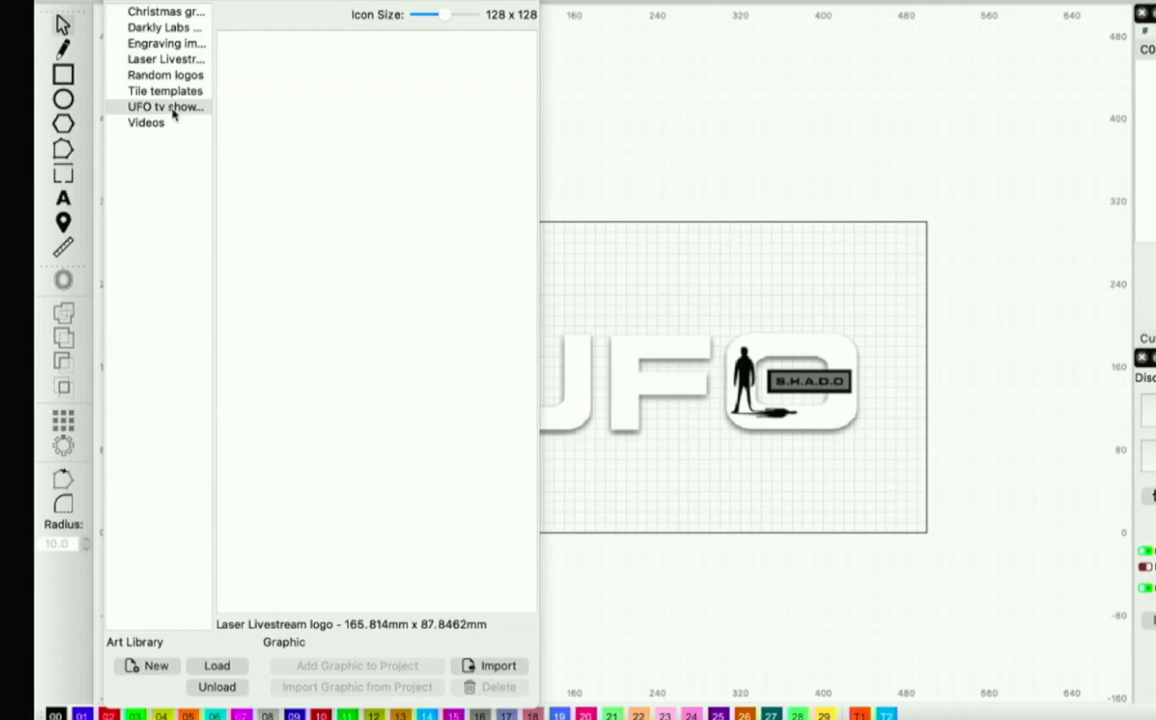
Select the UFO logo on the work area, then shorten the Art Library window and place it beside the drawing tools
click(683, 360)
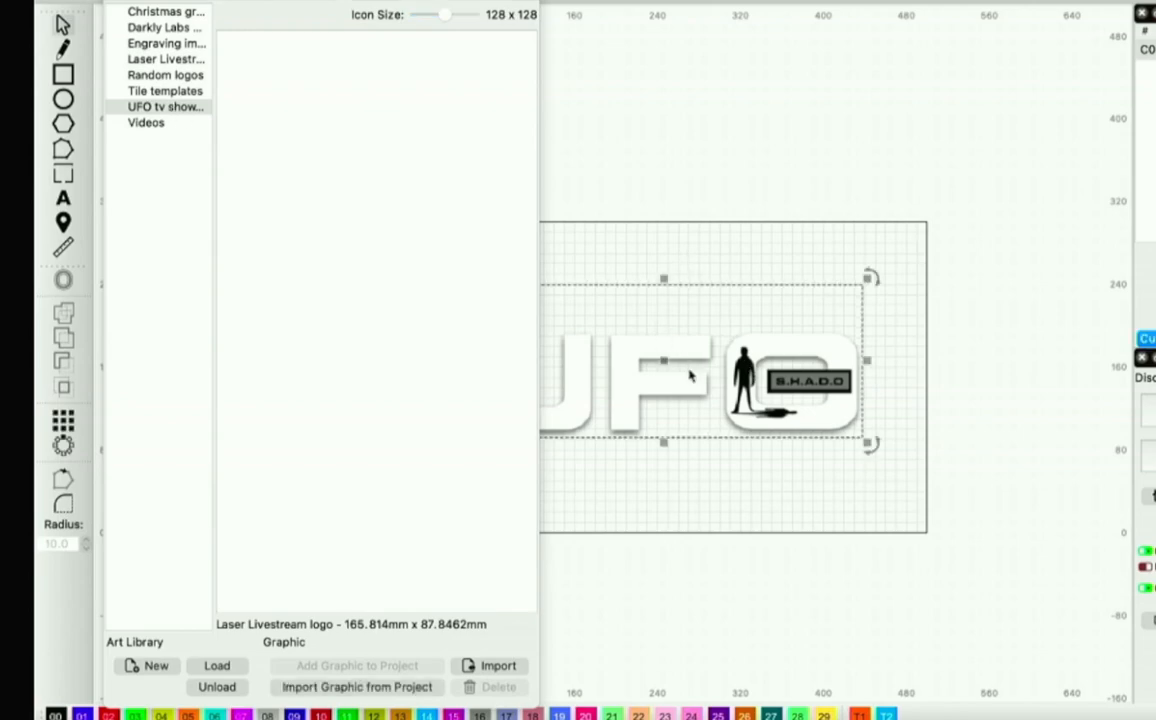
scroll(712, 282, up, 1)
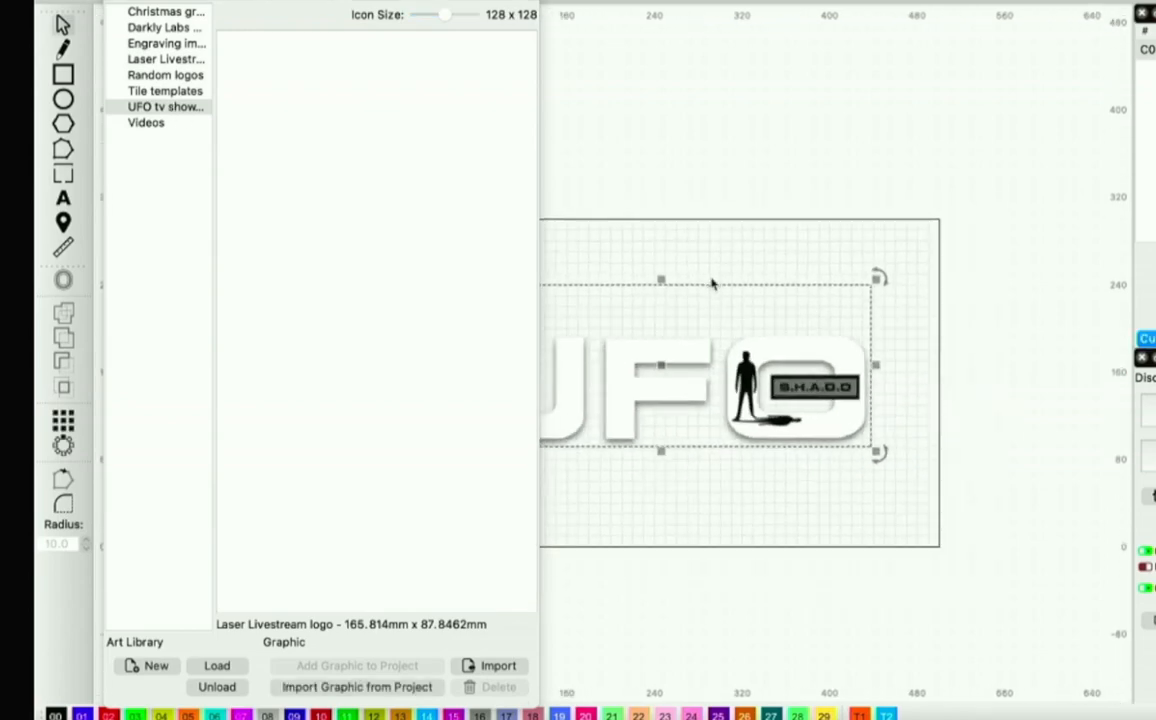
drag(534, 308, 346, 310)
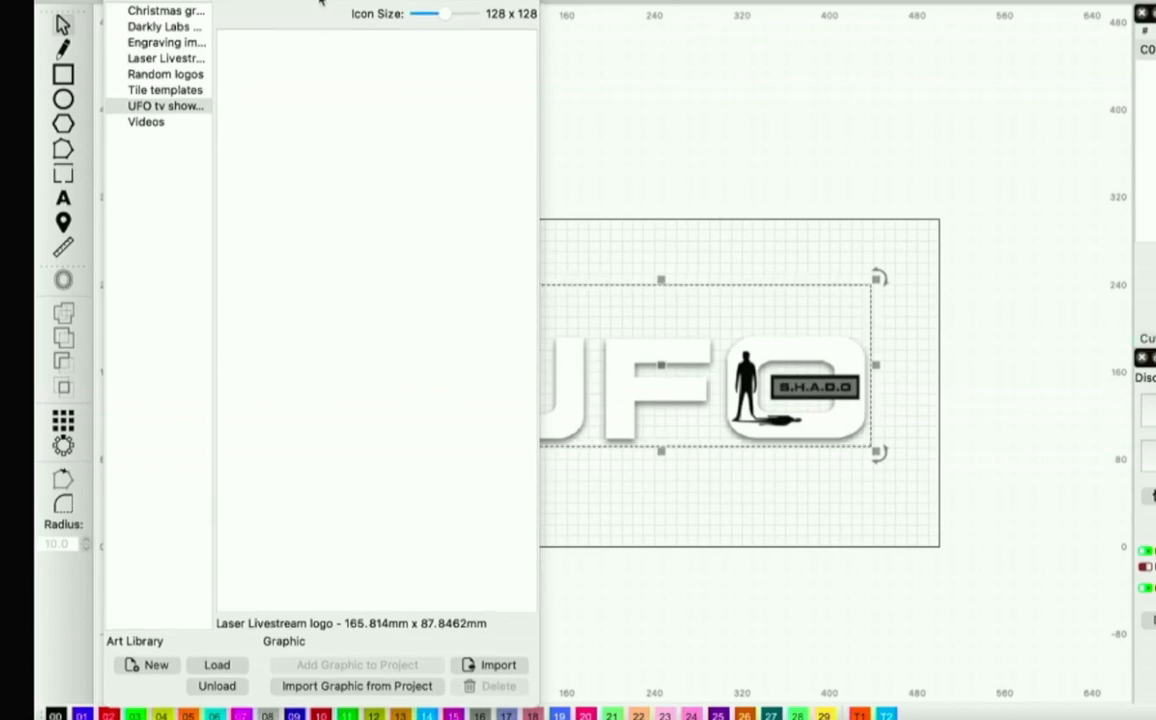
drag(322, 13, 499, 33)
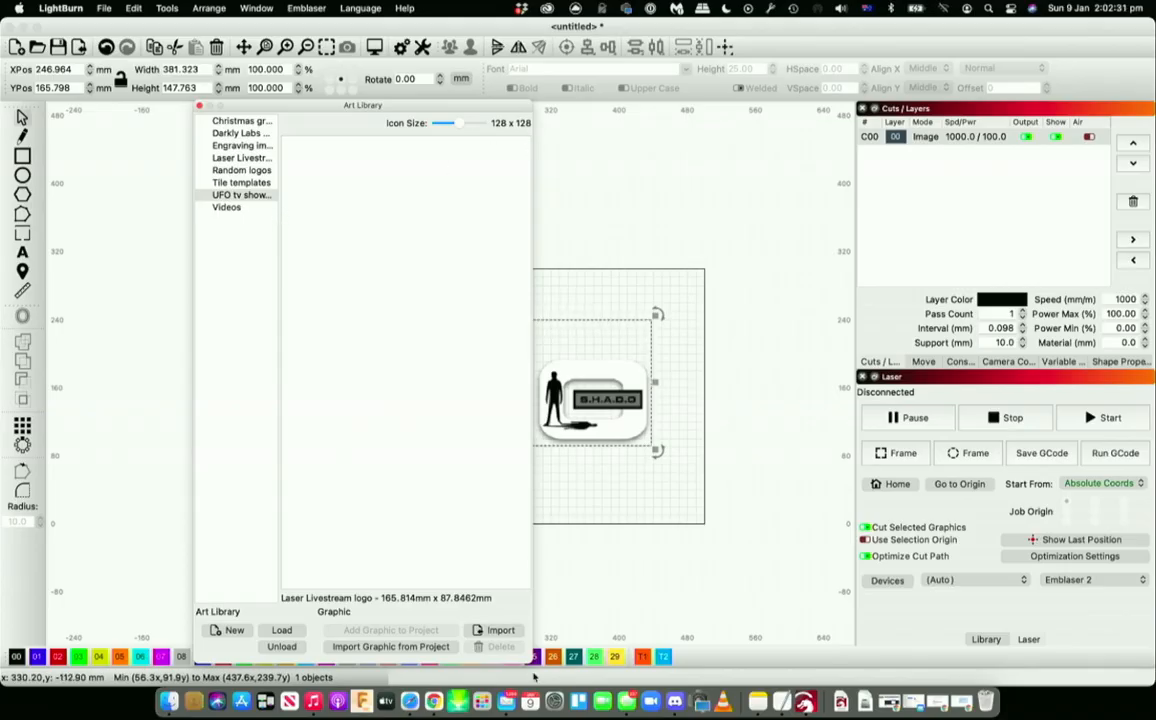
drag(530, 657, 369, 468)
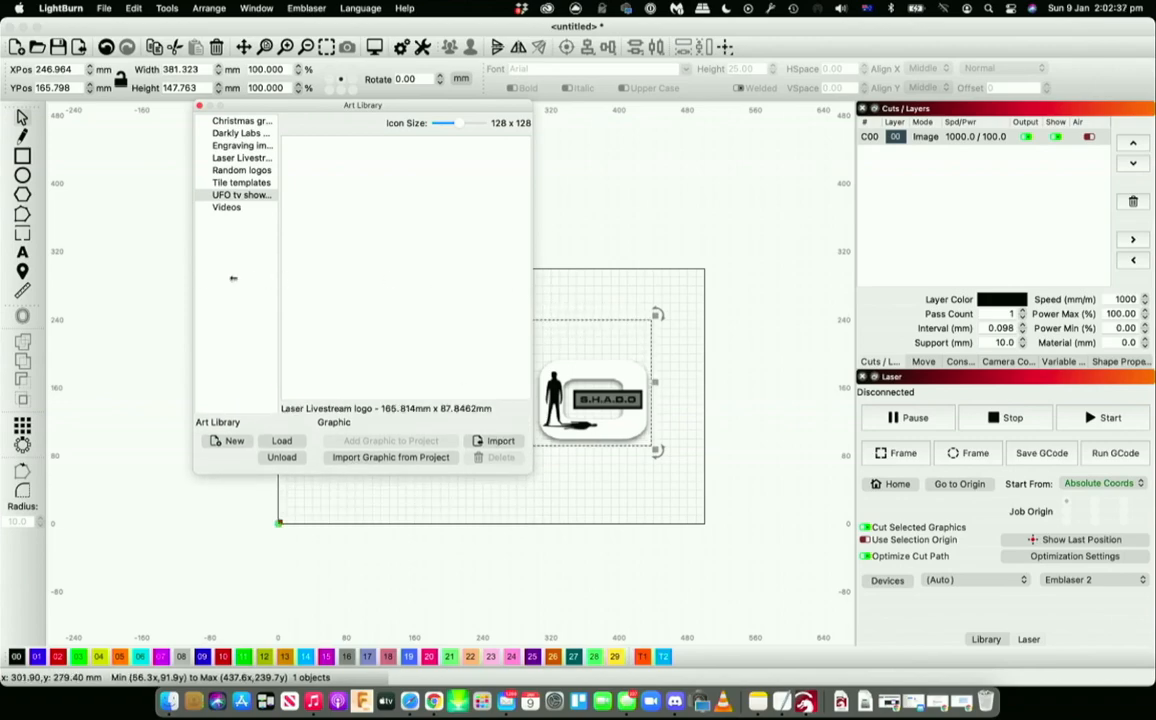
drag(332, 109, 182, 108)
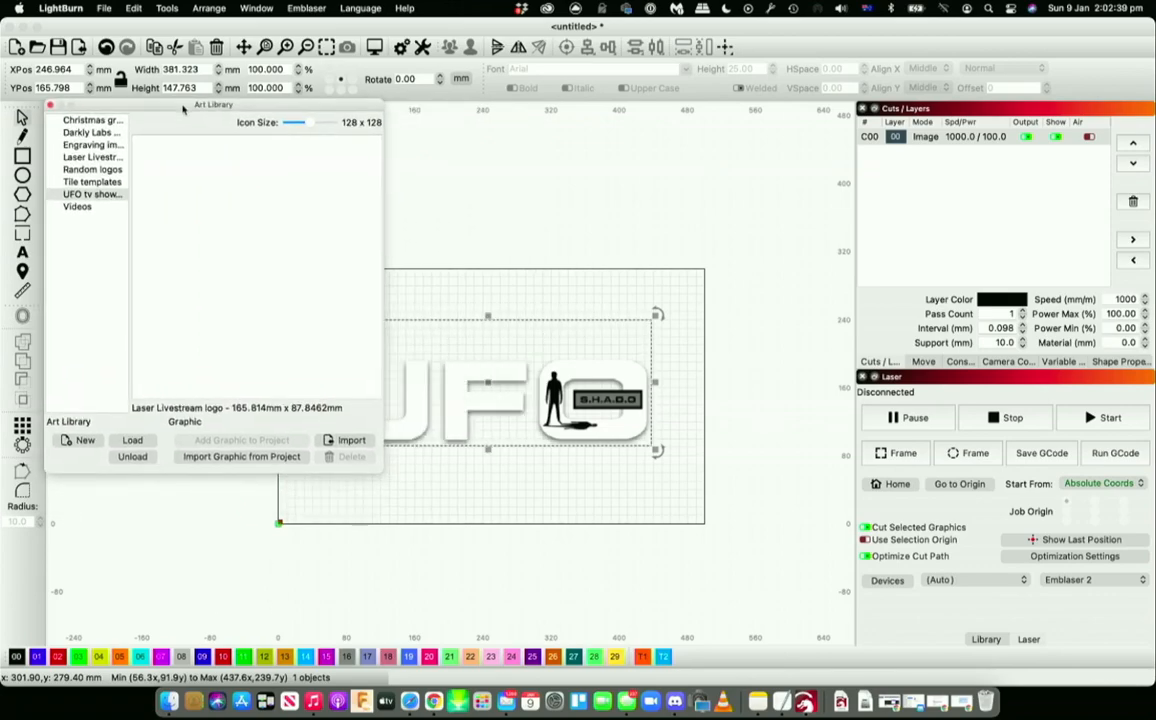
Store the selected UFO logo from the project in the UFO tv show library as "UFO/shadow", and delete it from the work area
scroll(229, 579, down, 1)
scroll(229, 579, up, 3)
right_click(229, 579)
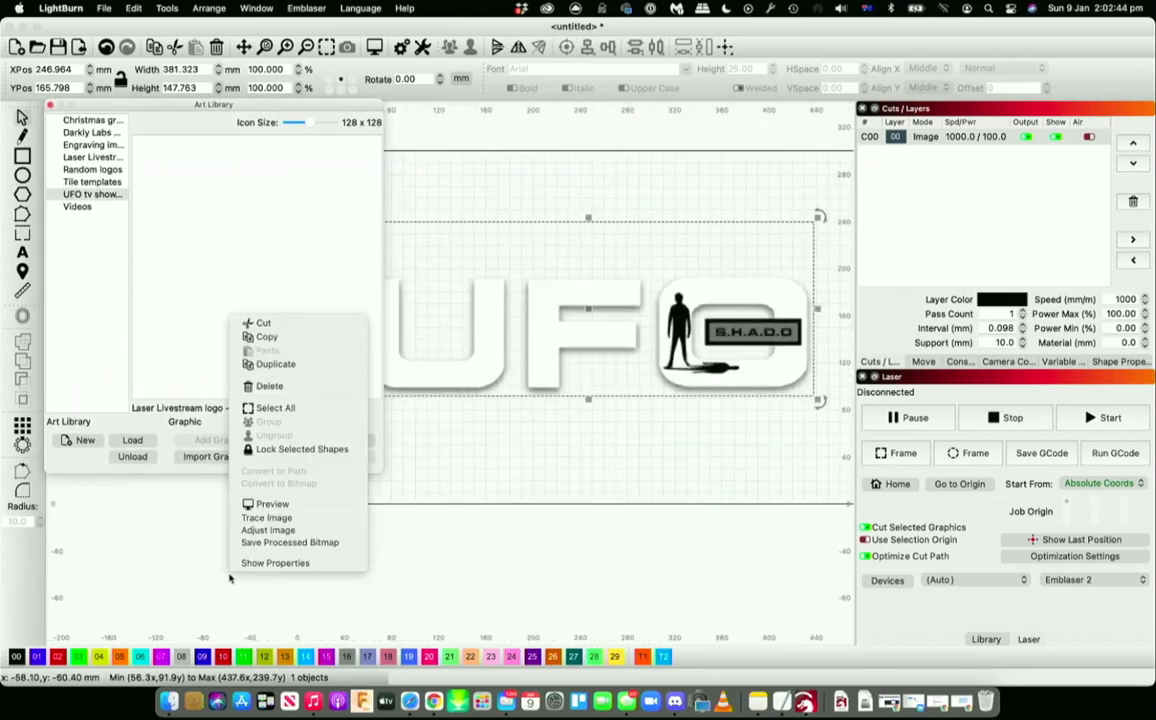
click(618, 521)
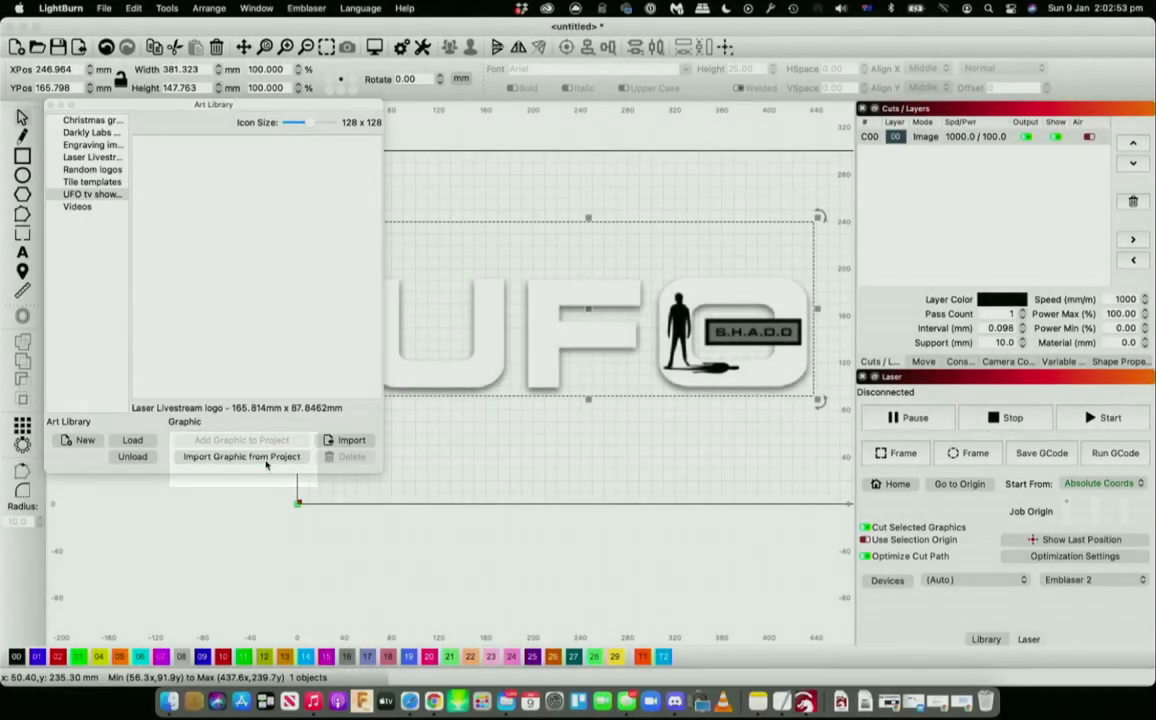
click(266, 459)
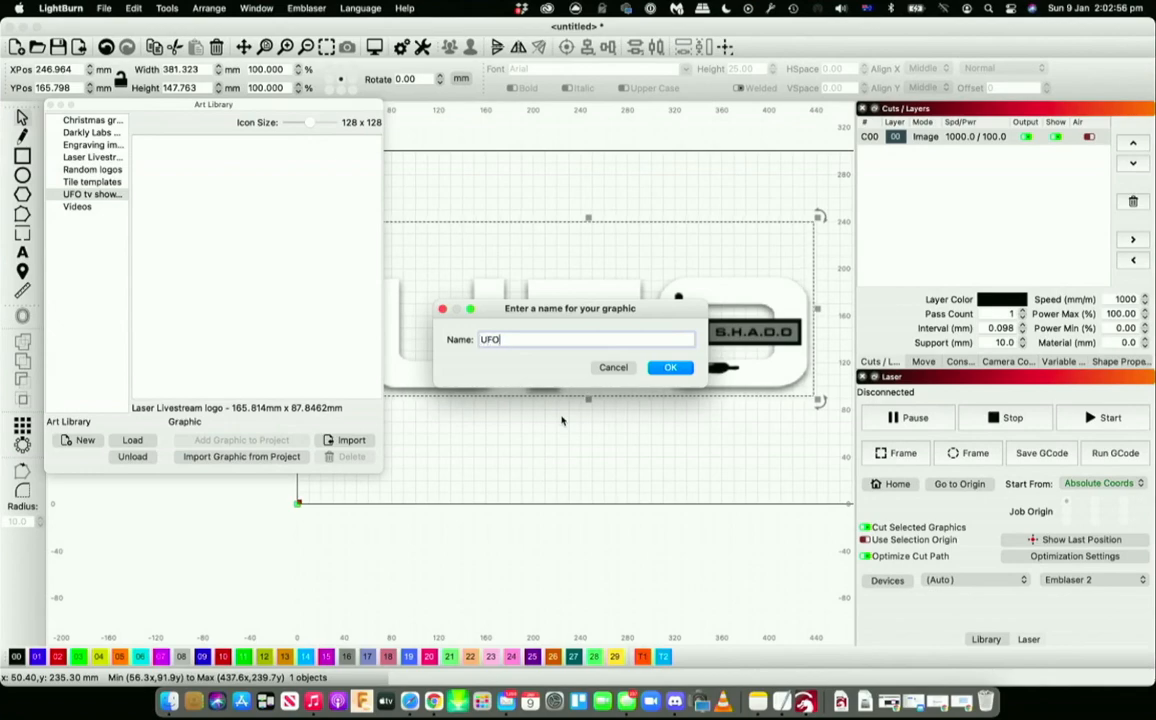
text(UFO/shadow)
key(Return)
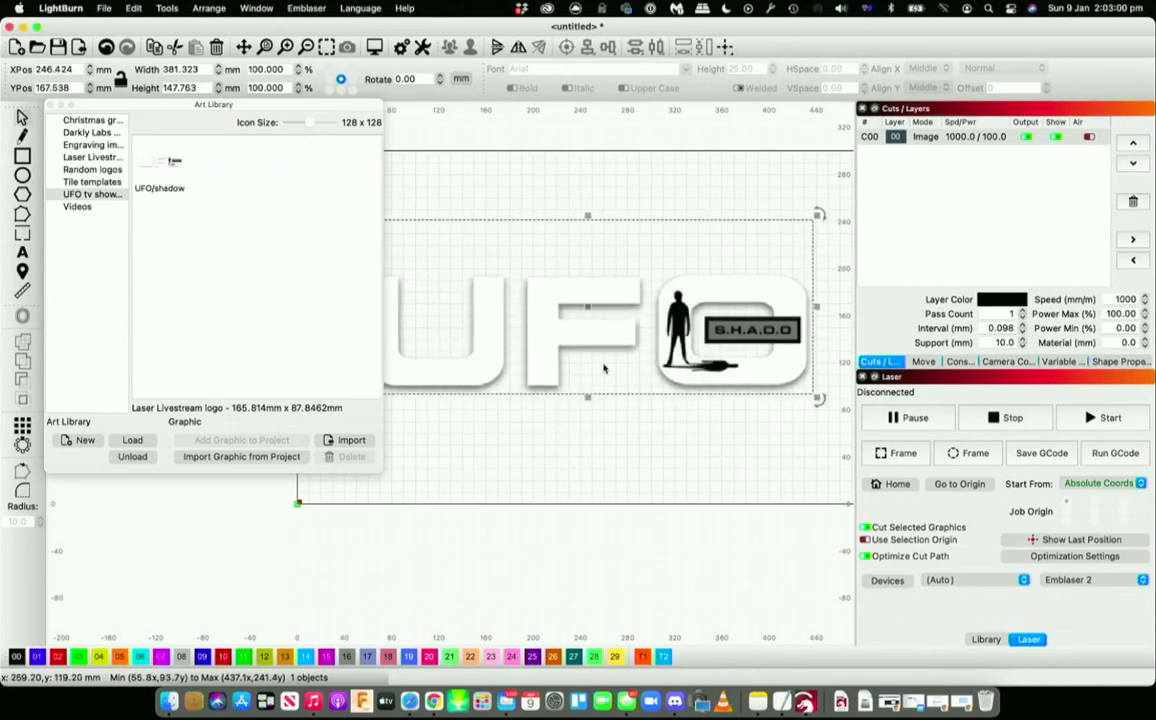
key(Delete)
Place the UFO/shadow graphic from the library on the work area, reposition it within the grid, and delete it again
click(174, 221)
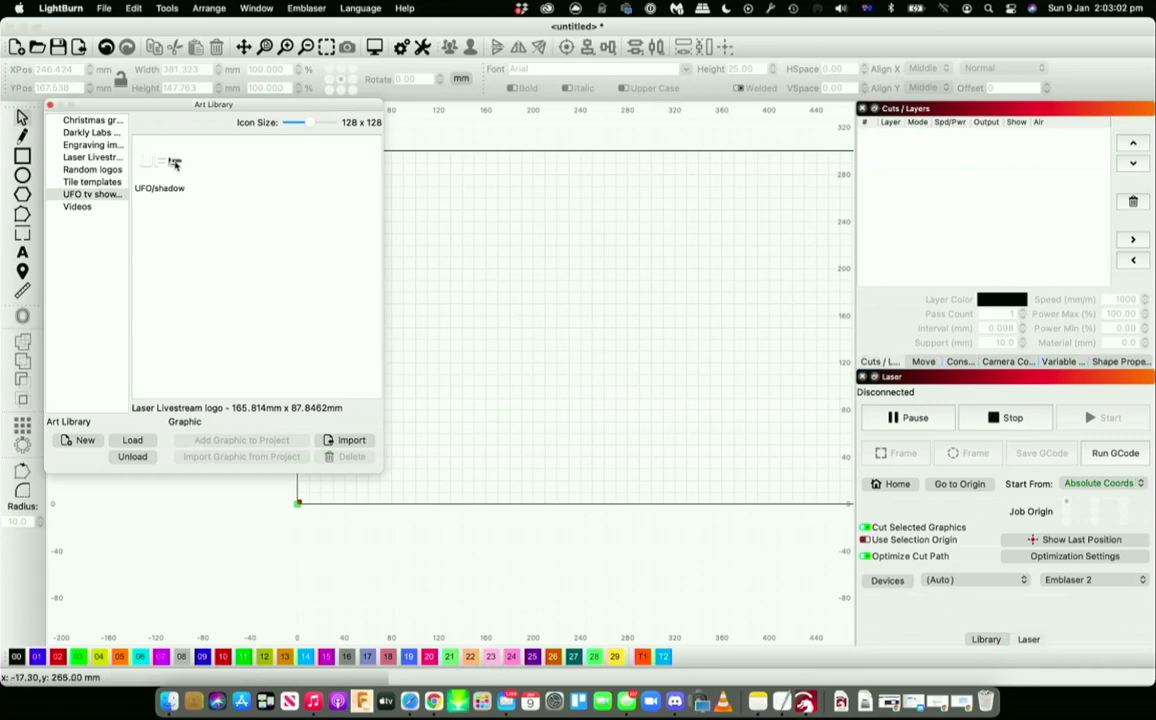
click(174, 163)
double_click(174, 163)
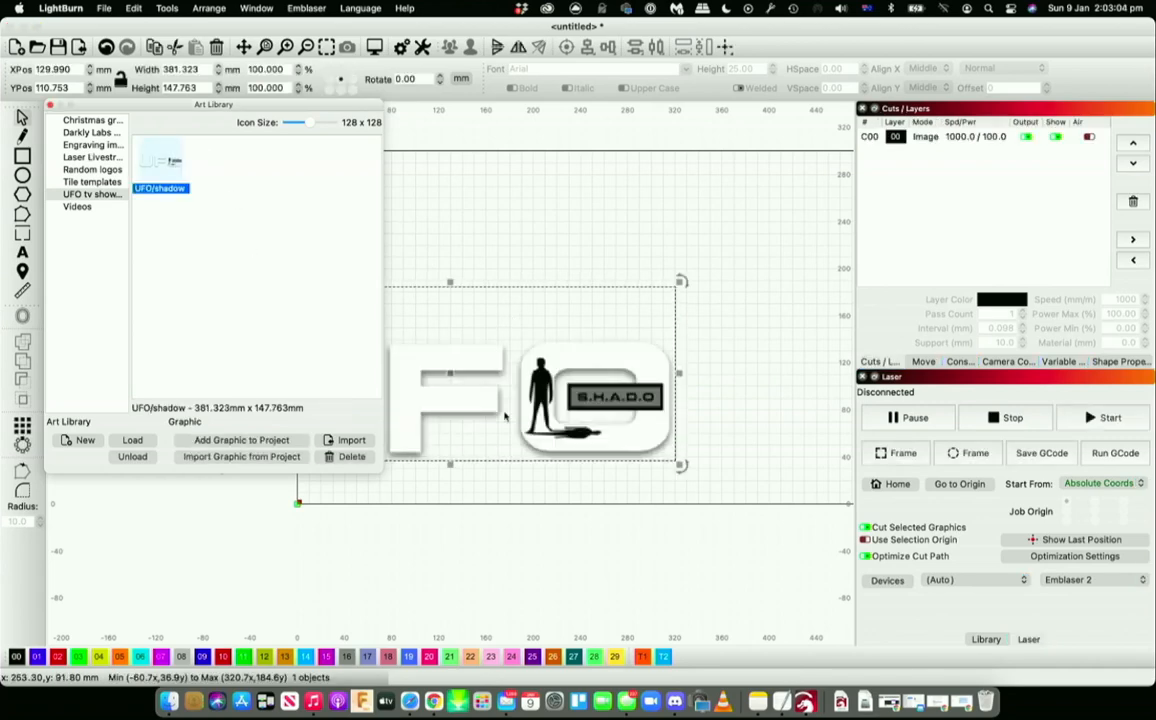
click(604, 358)
drag(604, 358, 599, 360)
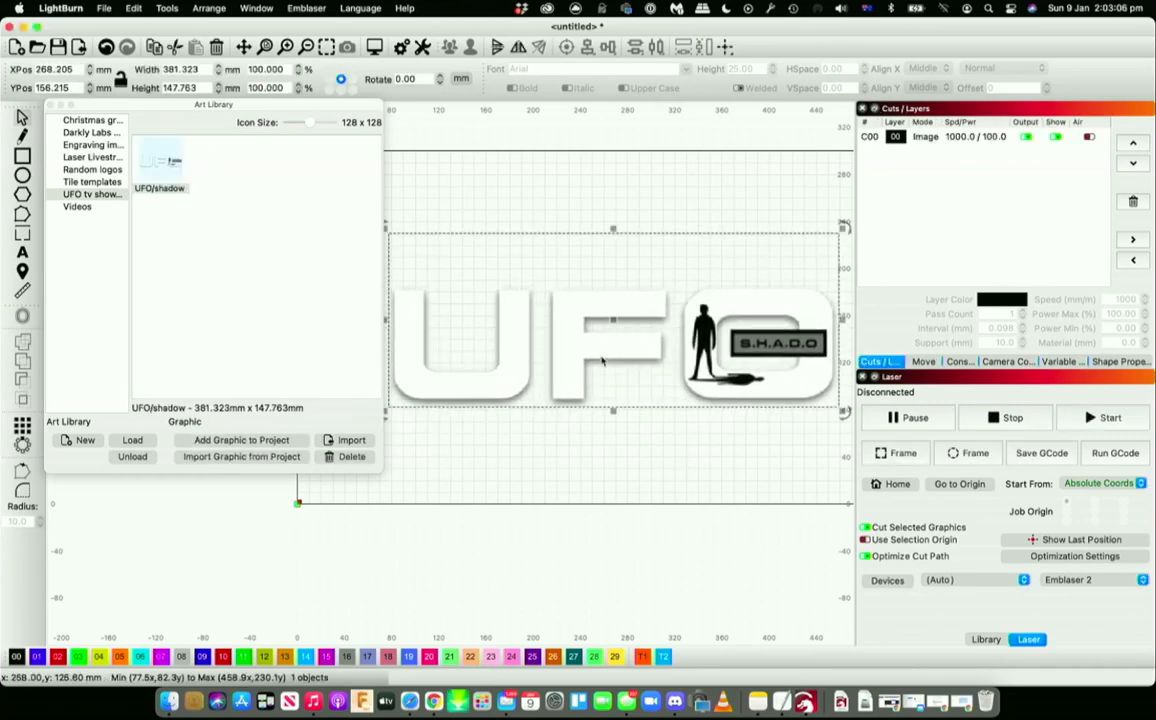
click(509, 453)
click(514, 387)
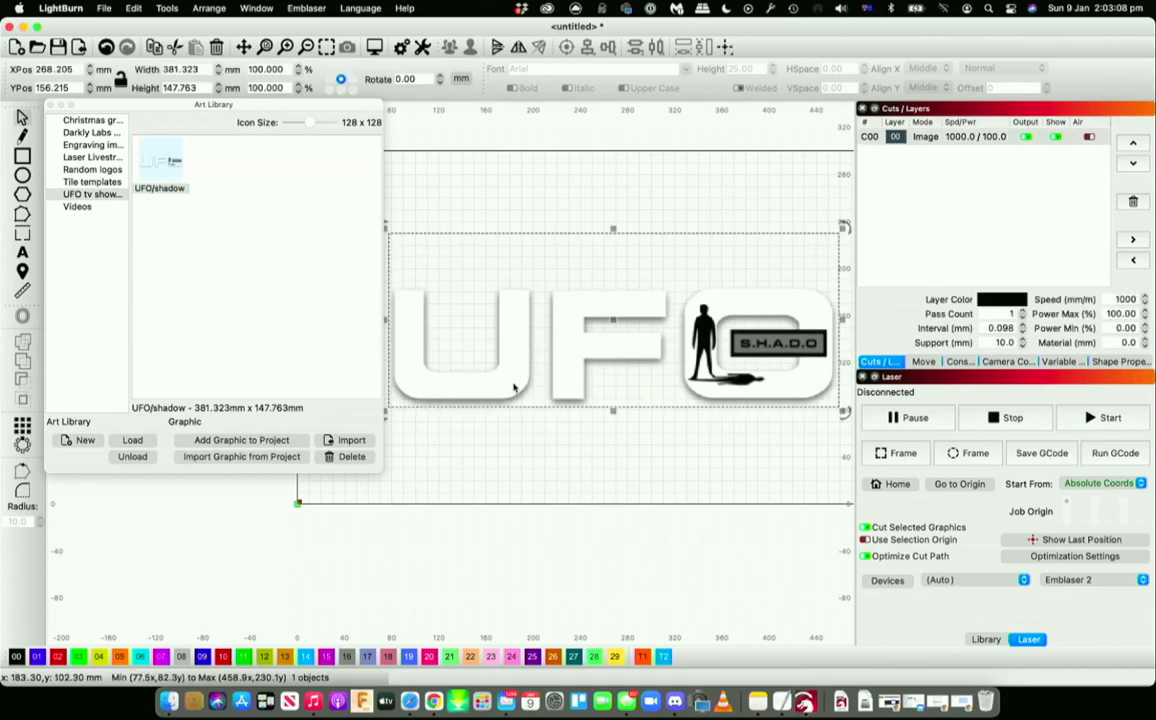
key(Delete)
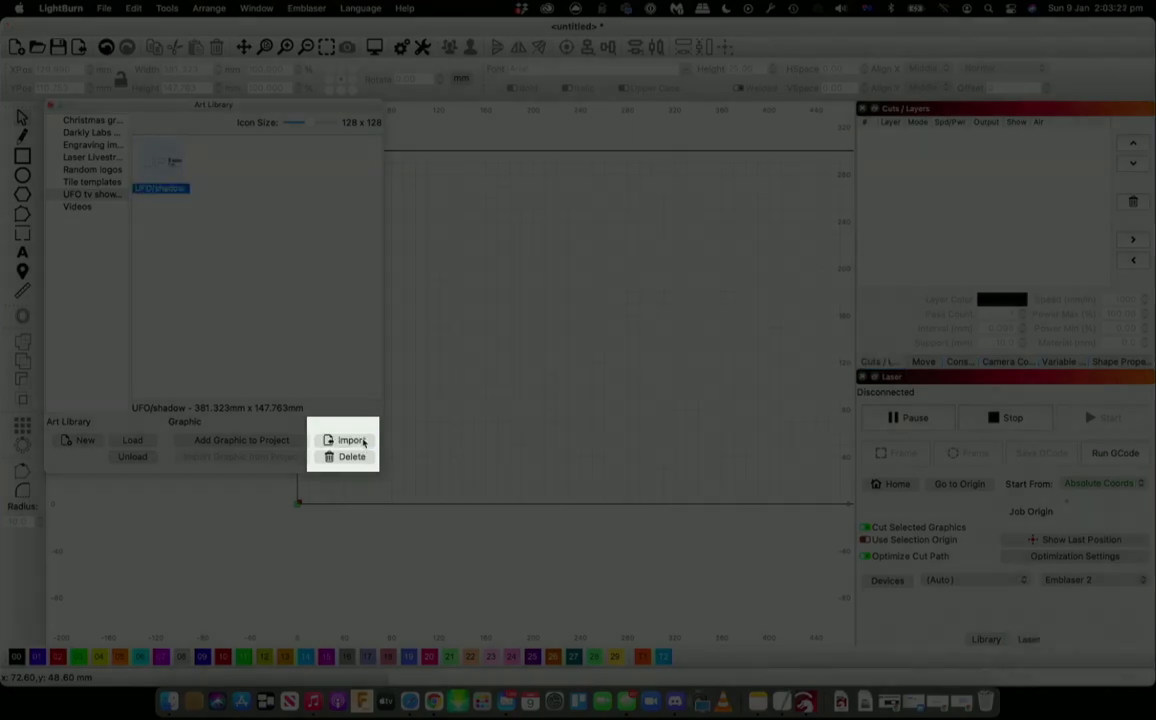
Import Skydiver.jpg, UFO side, UFO top and UFO-75133-2.png from the Desktop's UFO artwork folder into the UFO tv show library
click(351, 440)
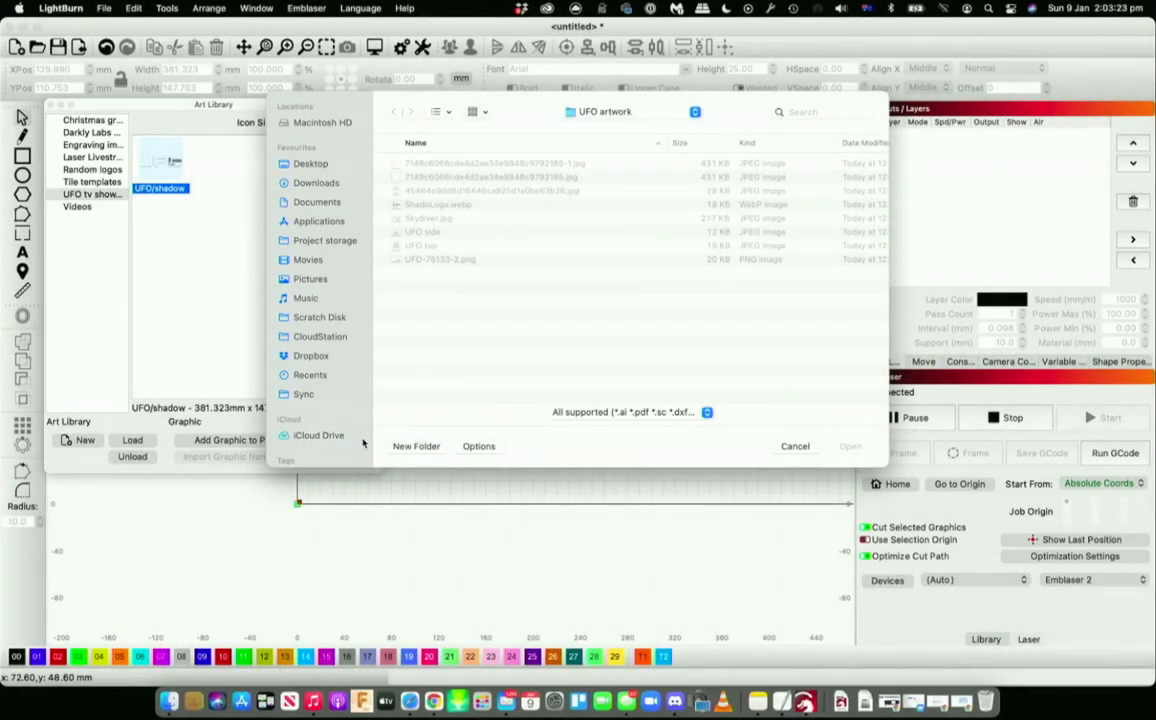
click(610, 112)
click(613, 130)
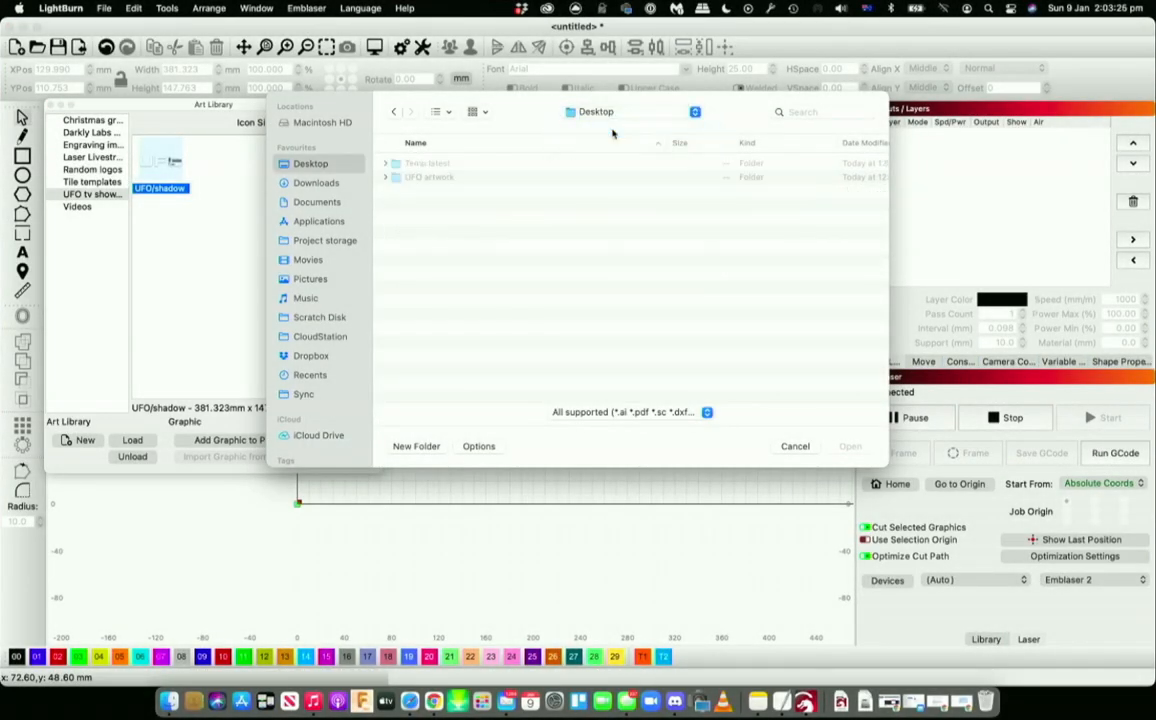
double_click(425, 180)
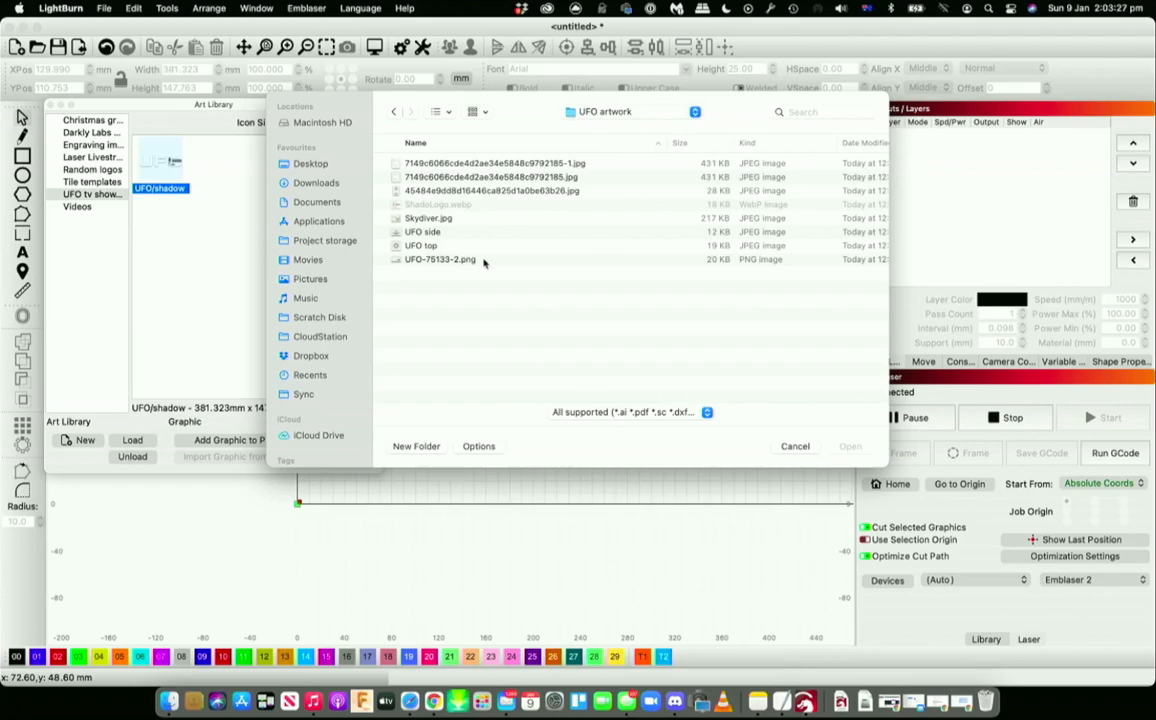
click(452, 262)
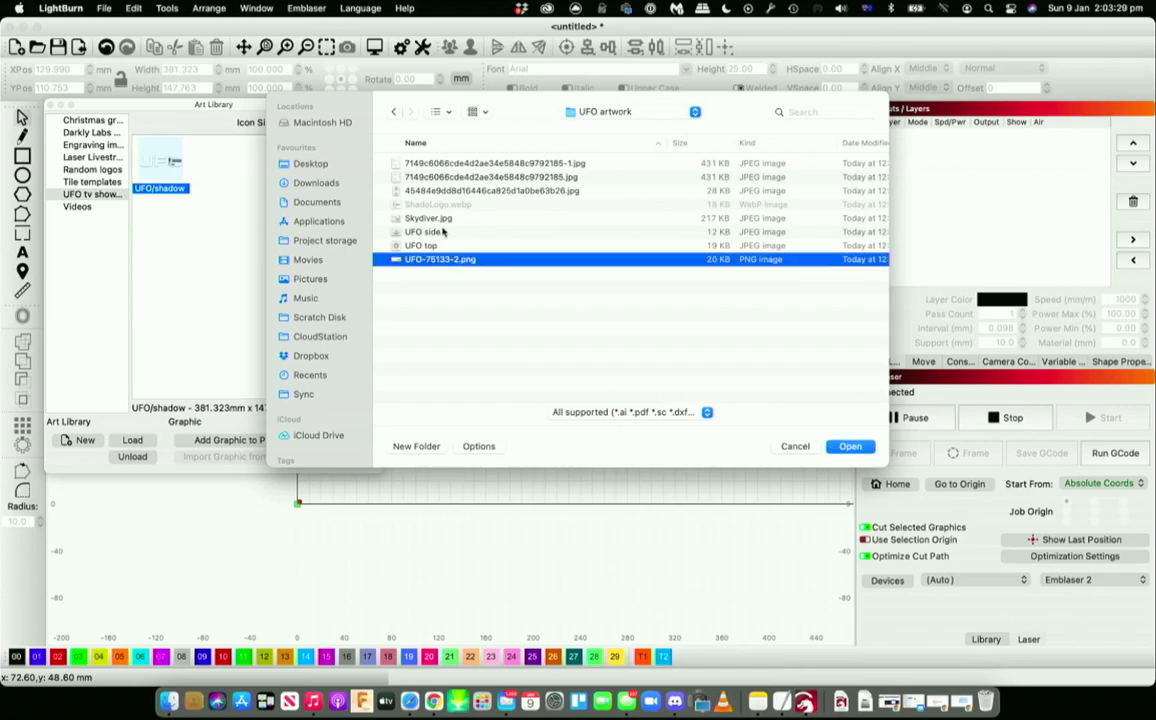
shift+click(443, 221)
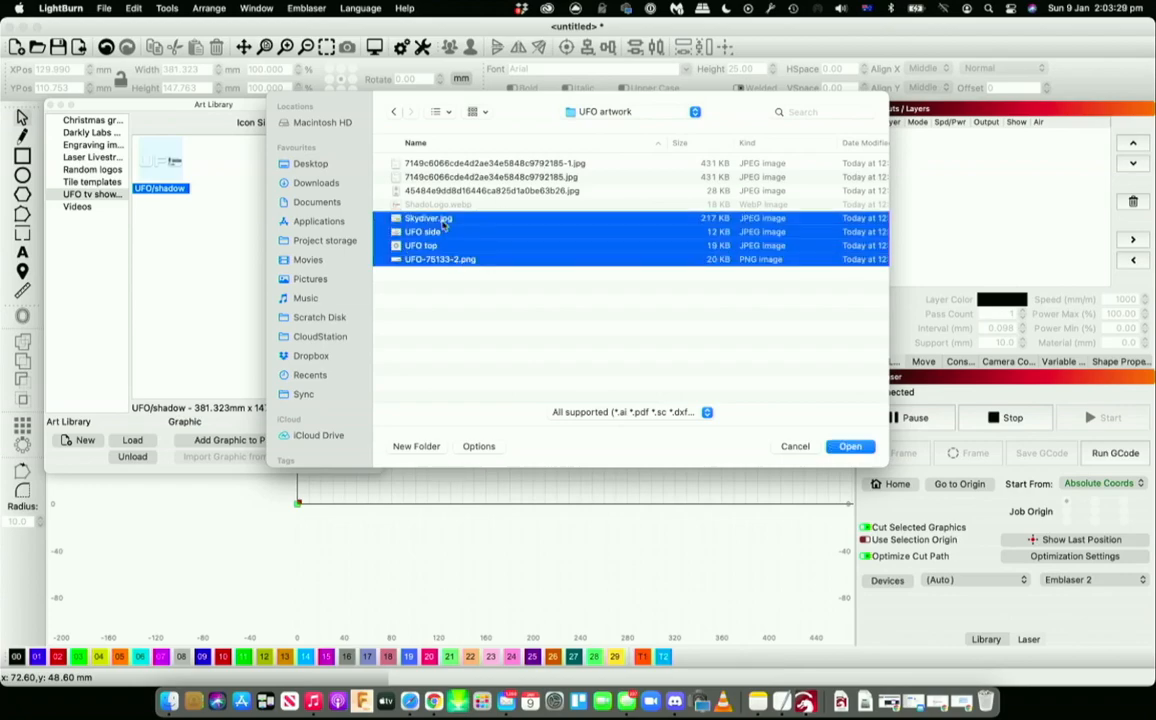
click(850, 447)
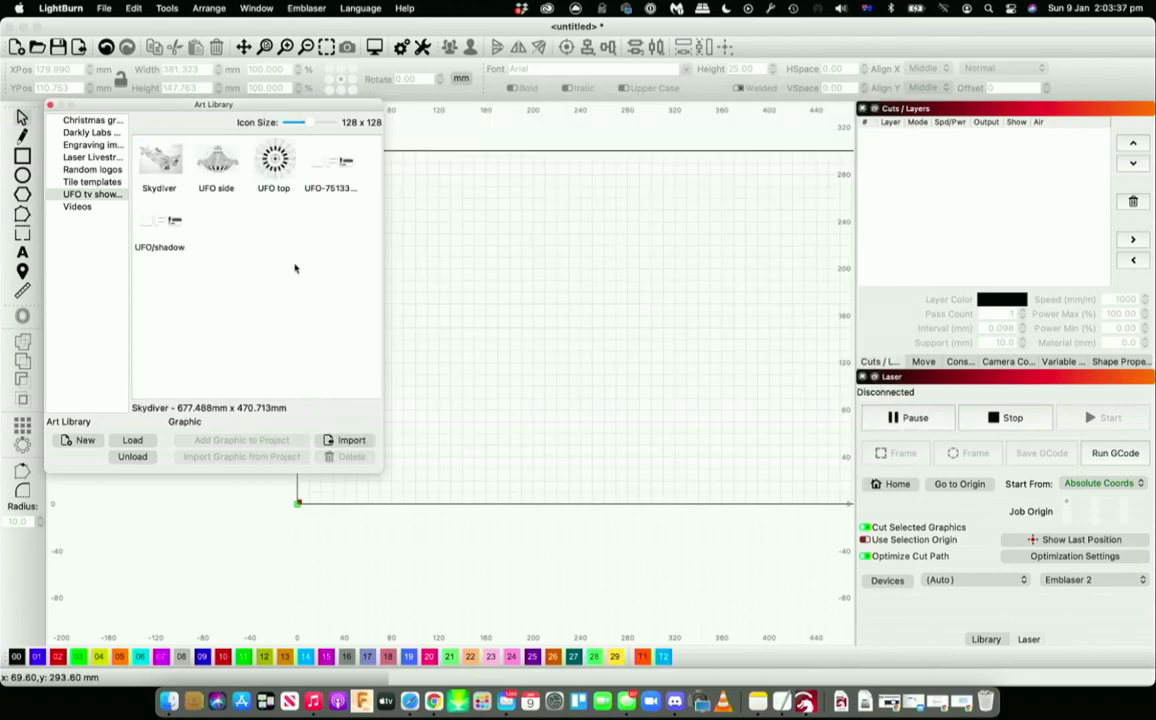
Place the UFO side graphic on the work area, enlarge it to about 285 × 187 mm and move it up within the grid
click(163, 166)
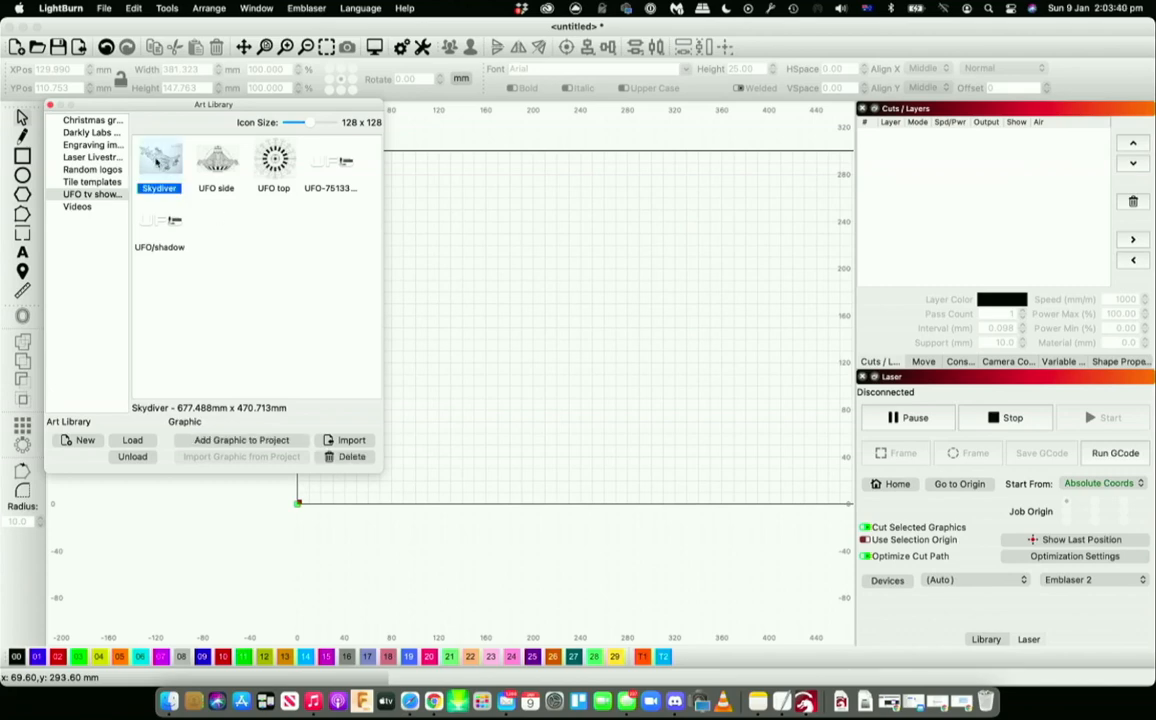
click(216, 163)
drag(218, 163, 505, 285)
click(505, 285)
drag(563, 321, 792, 469)
drag(590, 372, 593, 272)
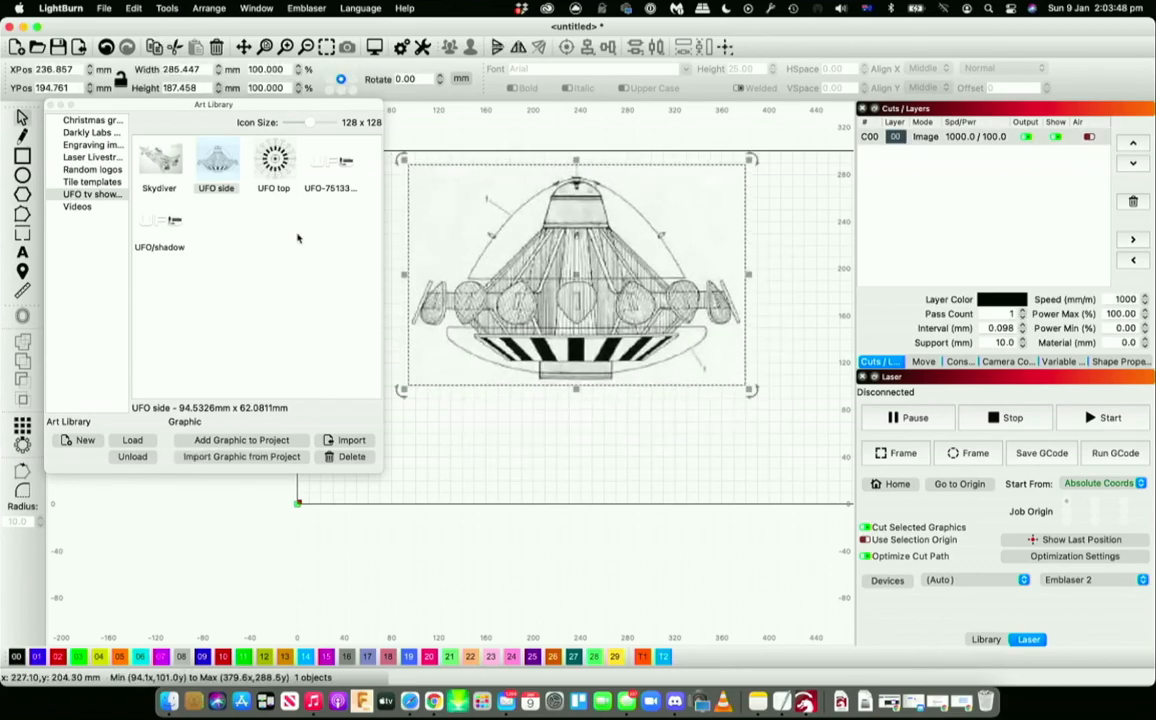
Place the UFO-75133-2 graphic below the UFO side drawing and enlarge it to about 196 × 76 mm
click(294, 272)
click(340, 161)
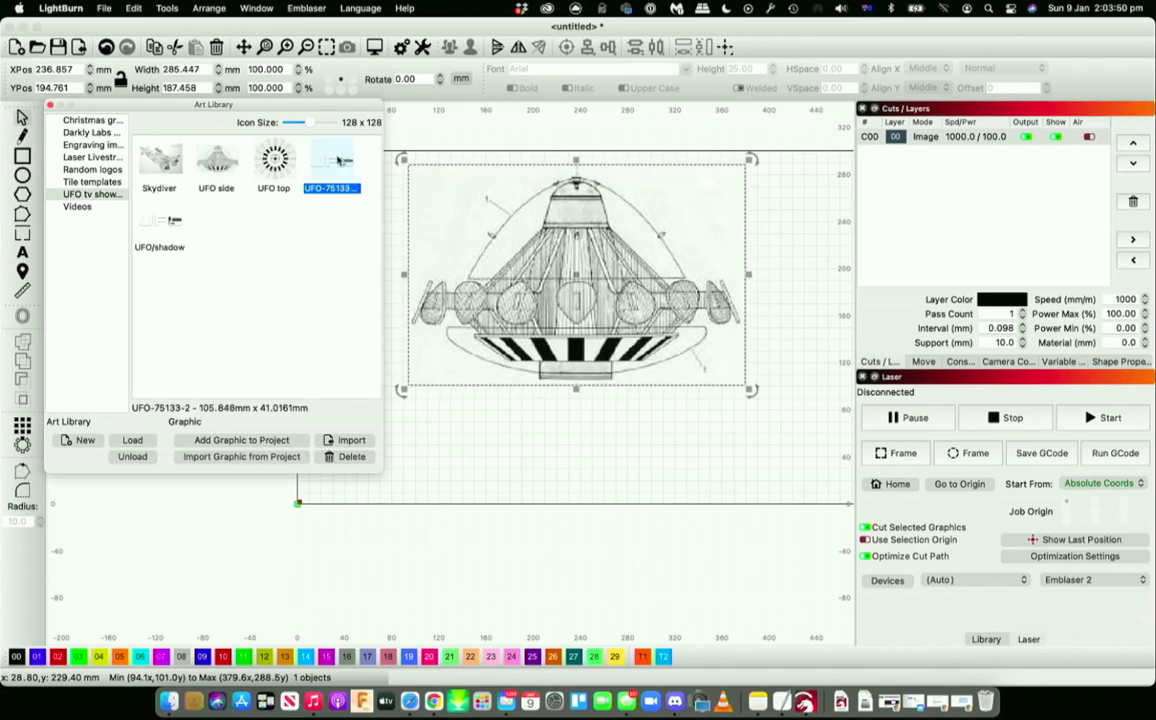
drag(340, 160, 552, 460)
click(618, 453)
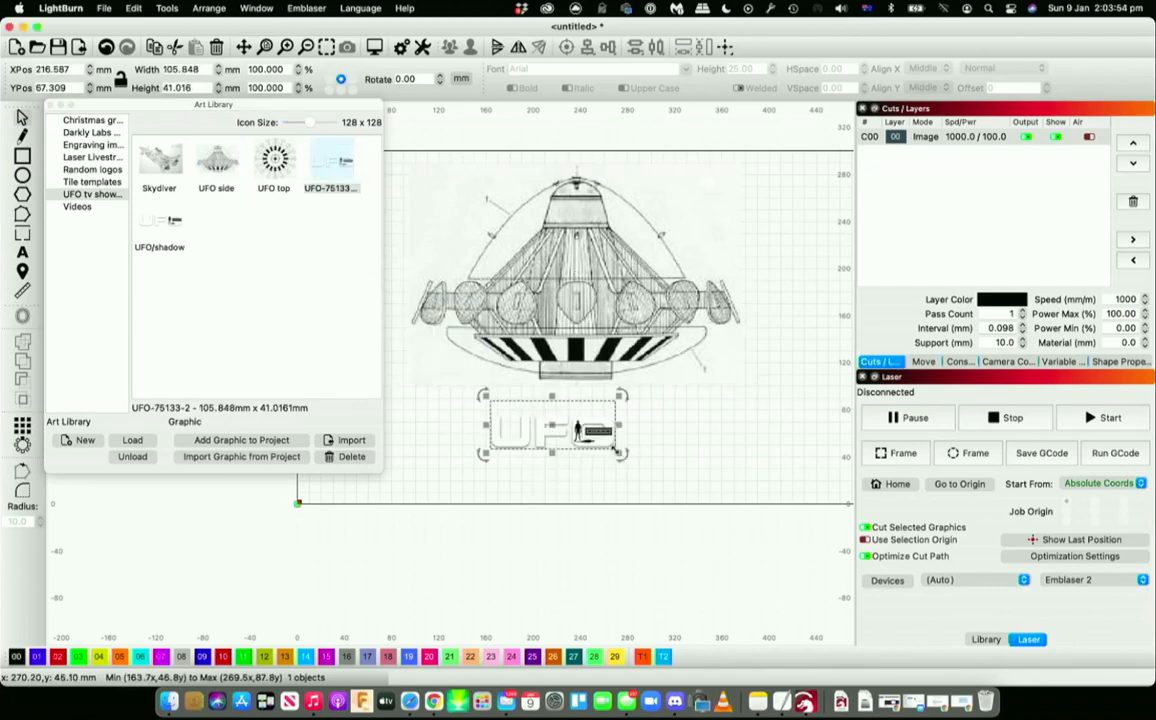
drag(664, 465, 724, 489)
drag(621, 463, 562, 465)
Delete the UFO-75133-2 graphic from the library and the UFO side drawing from the work area
click(325, 213)
click(338, 160)
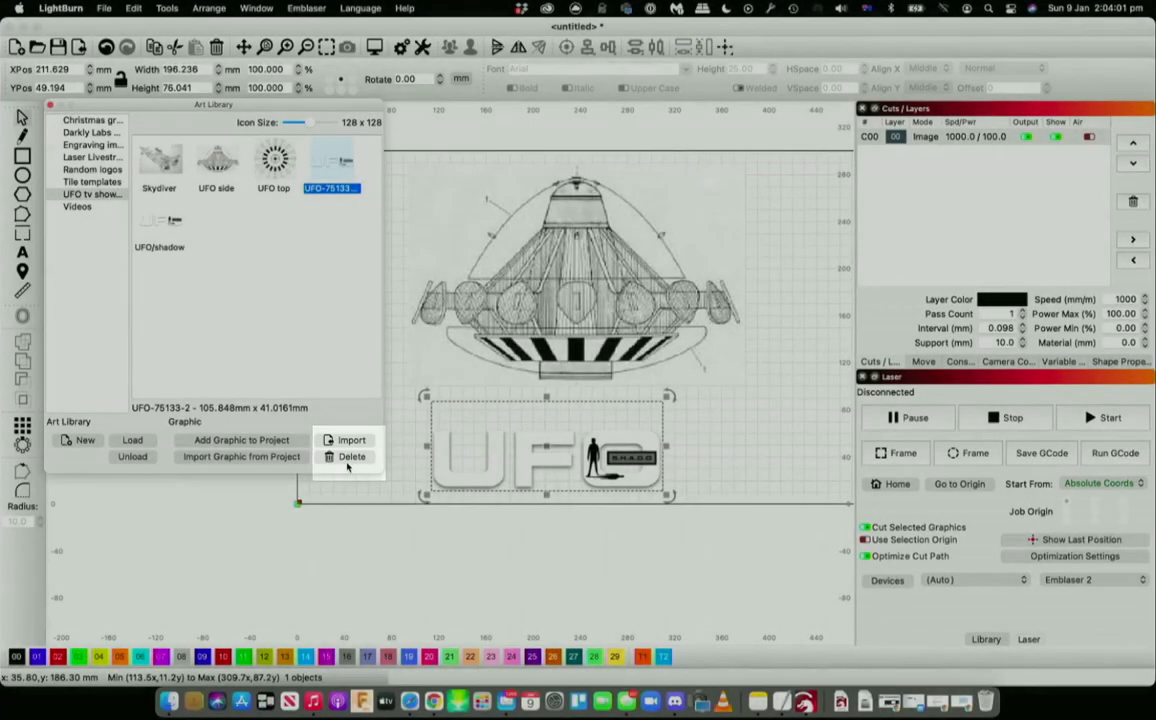
click(349, 460)
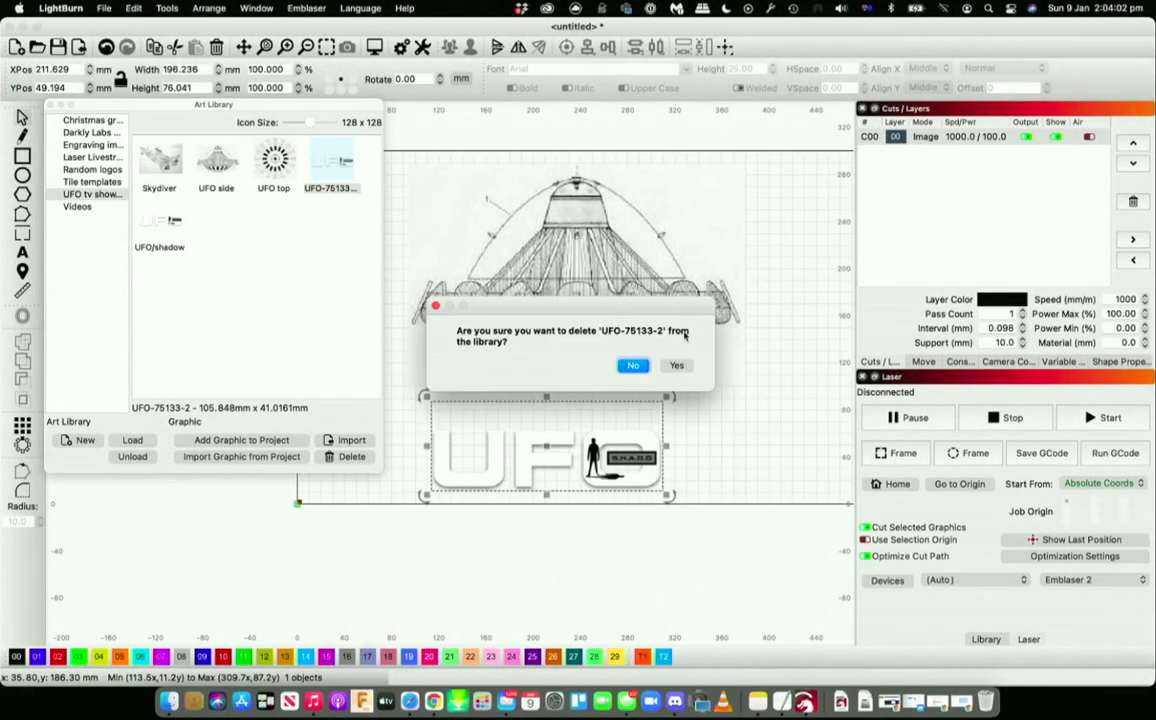
click(677, 366)
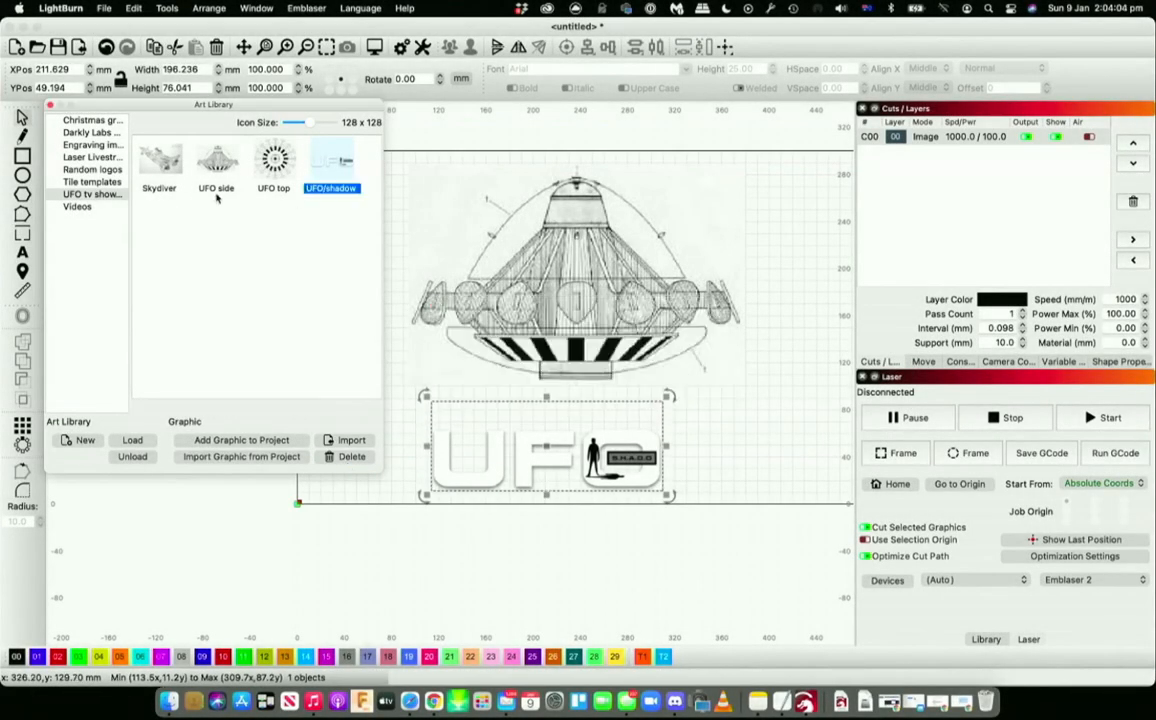
click(516, 276)
key(Delete)
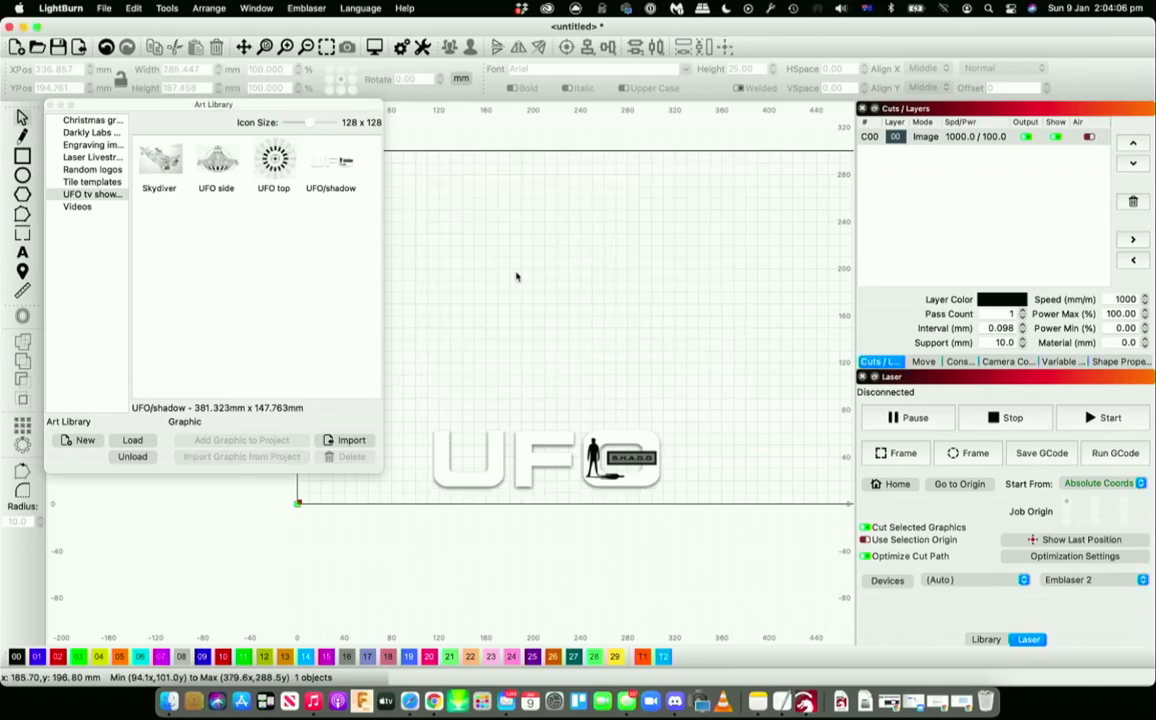
Place the Skydiver graphic on the work area, reduce it to about 369 × 256 mm and position it above the UFO logo
drag(158, 162, 445, 240)
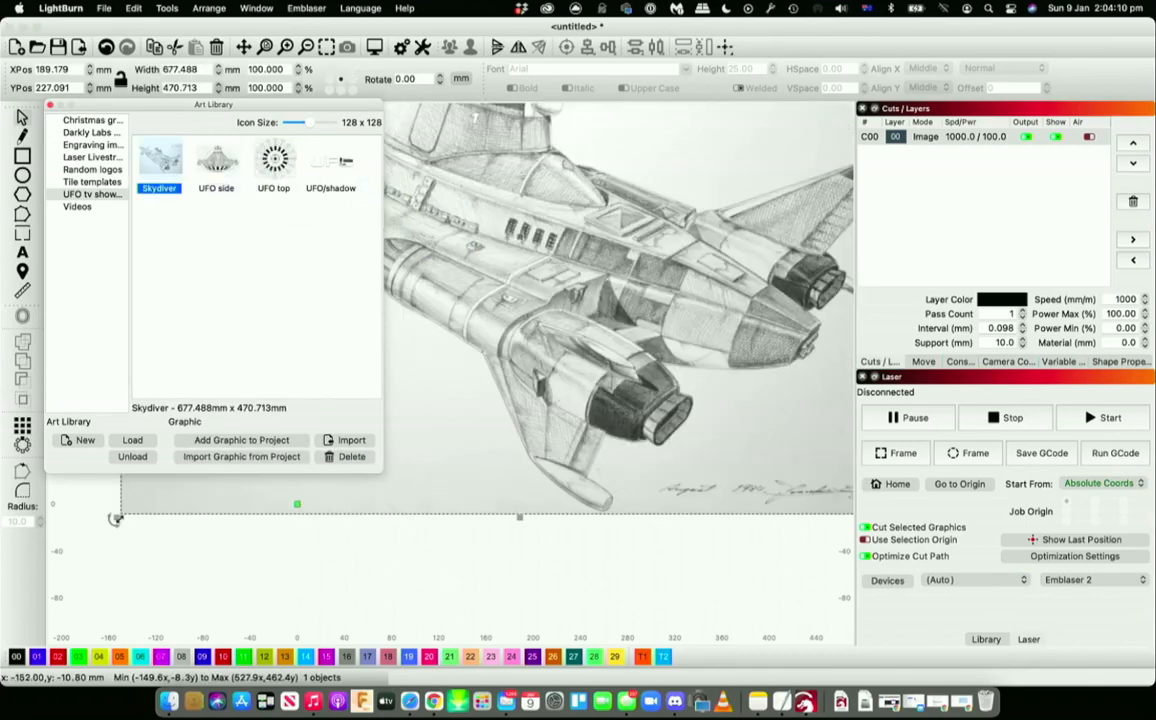
drag(115, 519, 478, 266)
drag(778, 181, 704, 357)
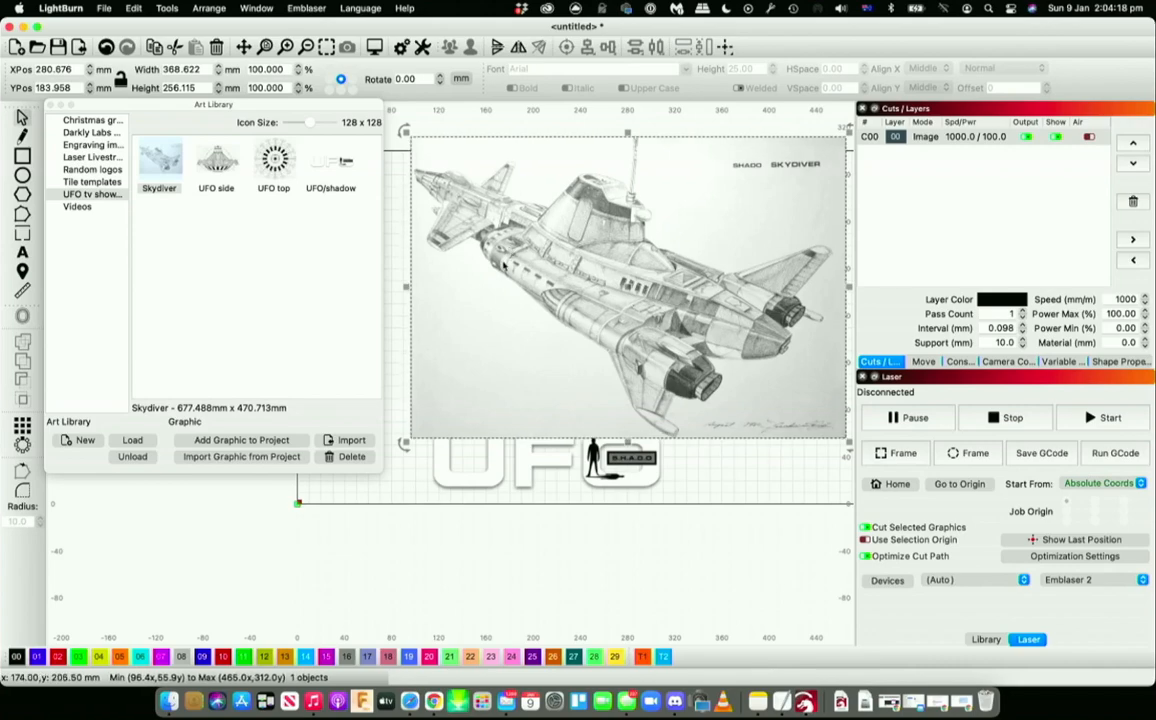
Reduce the UFO logo to about 148 × 58 mm, shift it along the grid's lower edge and delete the Skydiver drawing from the work area
click(562, 470)
drag(659, 507, 684, 488)
click(816, 486)
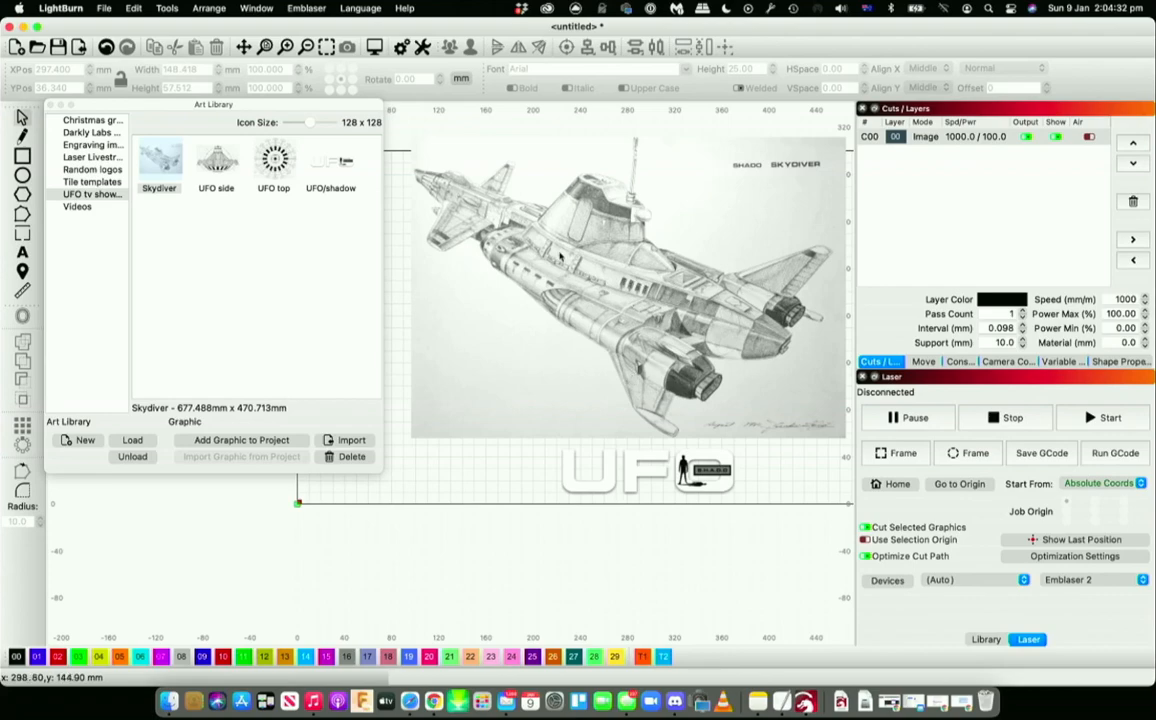
click(441, 376)
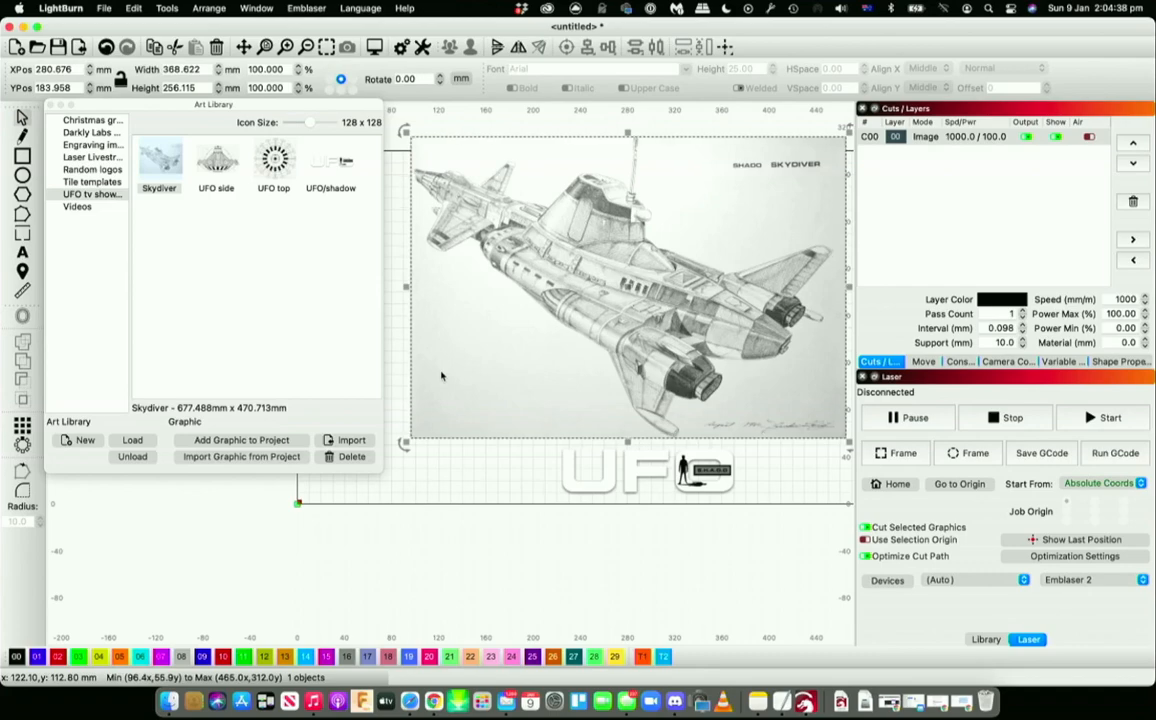
key(Delete)
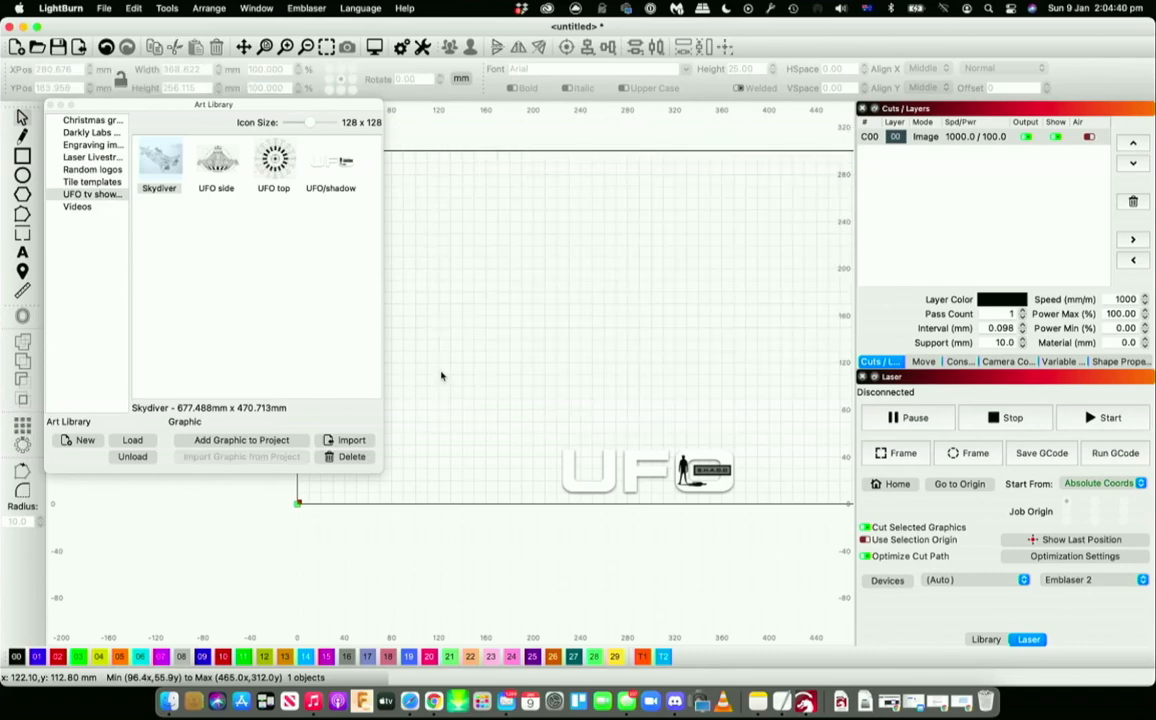
Draw a rectangle about 208 × 62 mm around the UFO logo and move both up into the upper half of the grid
click(22, 155)
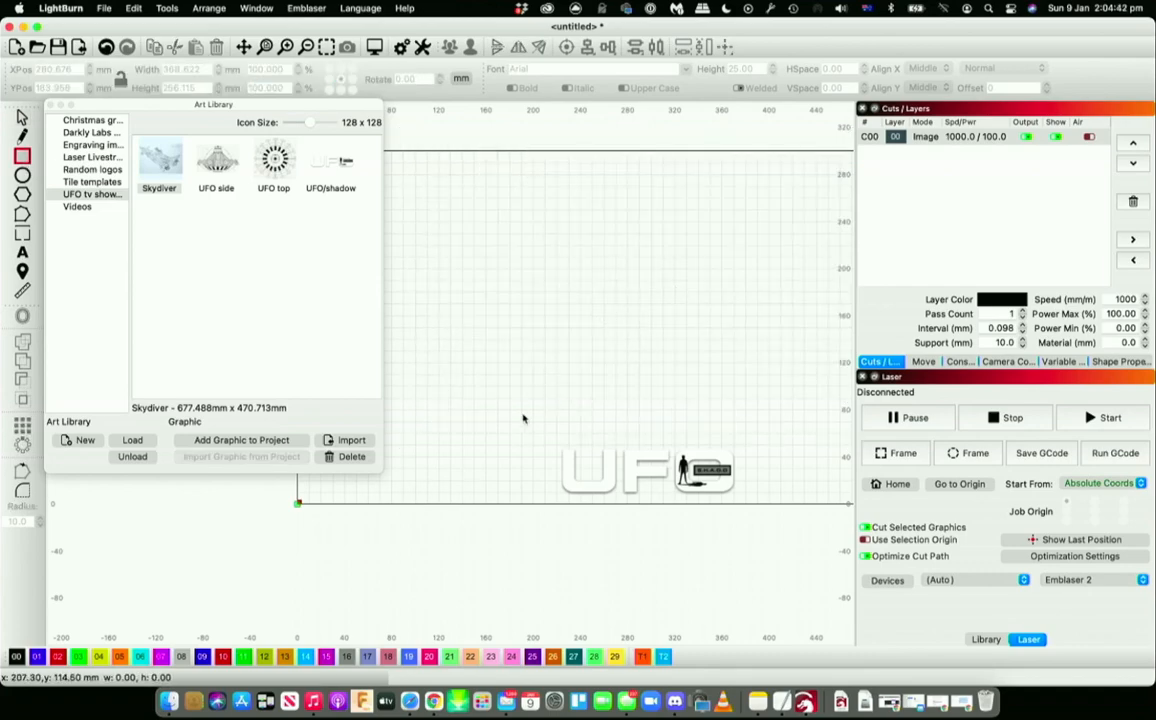
drag(519, 432, 765, 504)
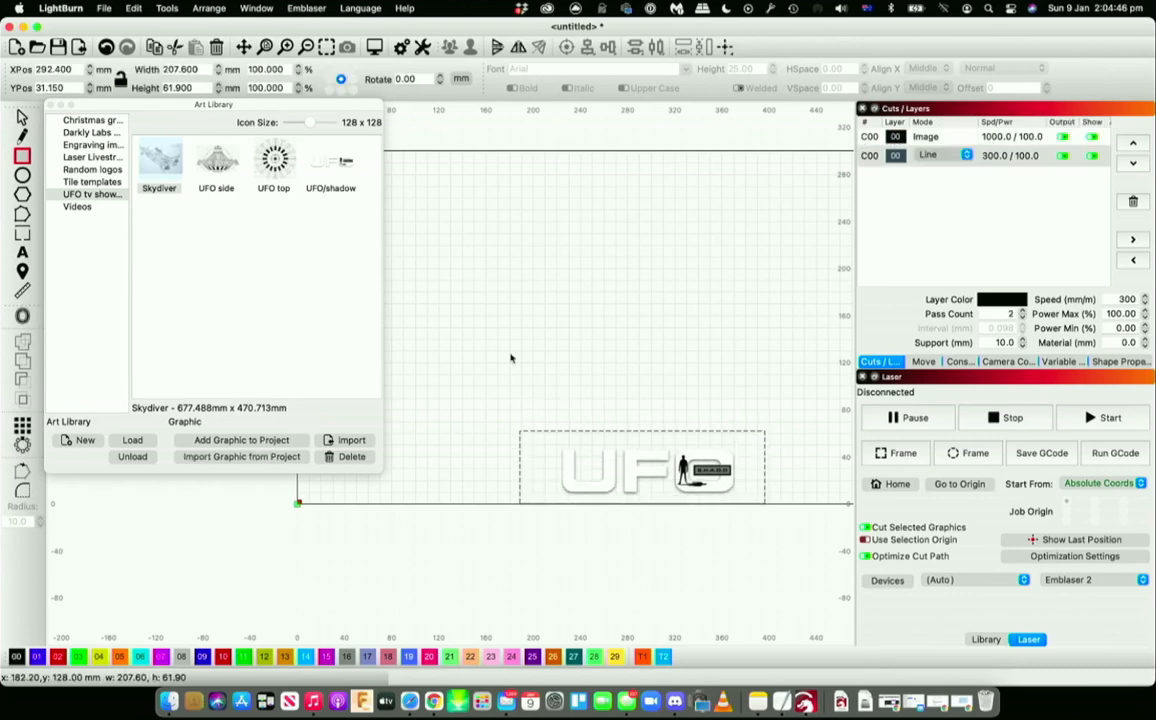
click(22, 117)
drag(797, 395, 566, 538)
drag(641, 481, 600, 270)
click(636, 381)
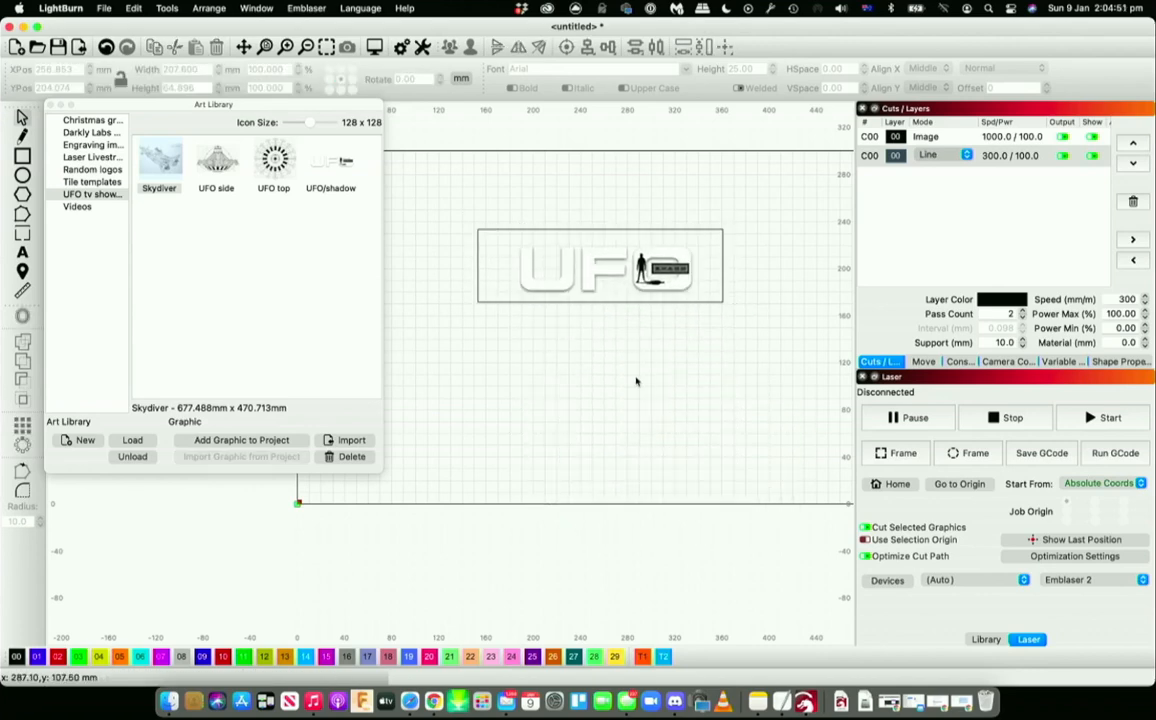
Offset the rectangle around the logo outward by 4.30 mm with round corners, keeping the original
click(478, 290)
key(super+o)
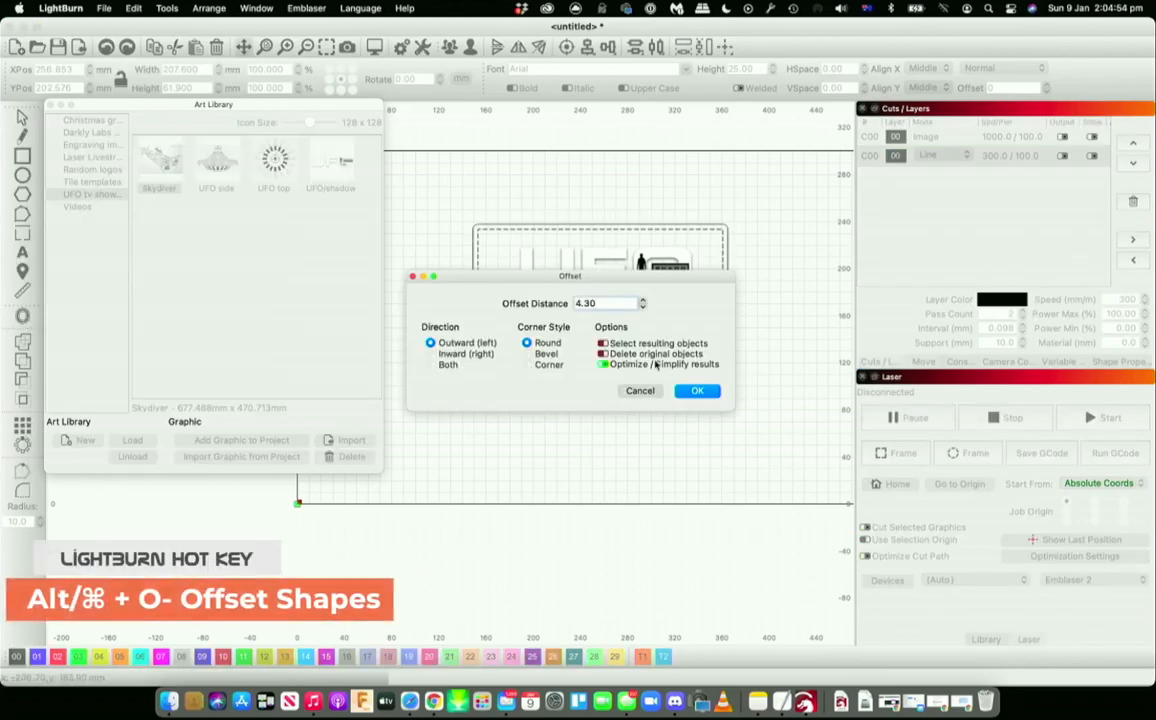
click(699, 390)
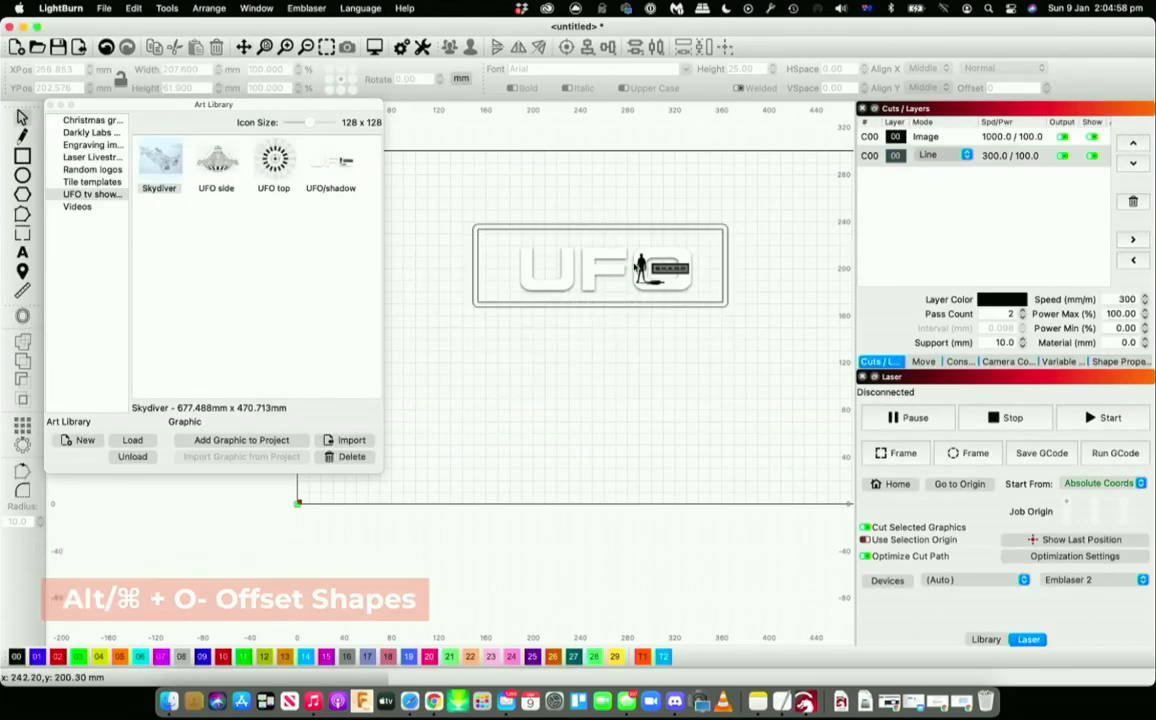
Enlarge the UFO logo slightly inside its frame and centre it horizontally with the two rectangles
click(582, 235)
drag(513, 219, 494, 213)
click(764, 359)
drag(696, 331, 344, 152)
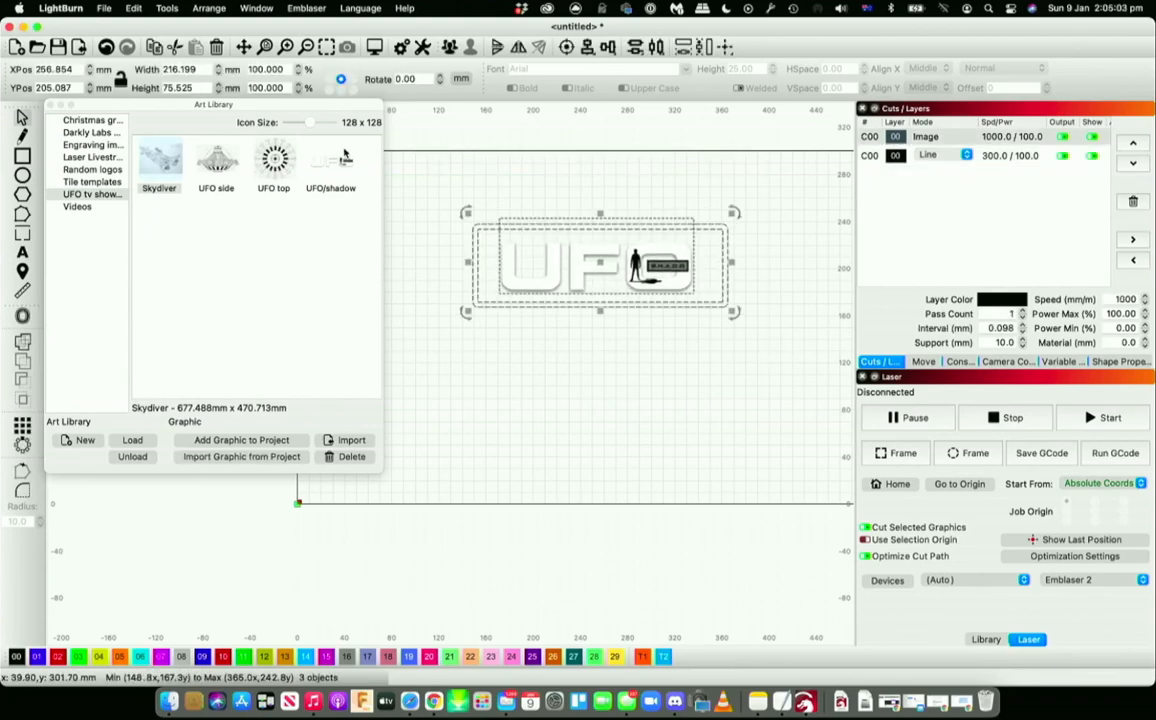
click(607, 47)
click(649, 71)
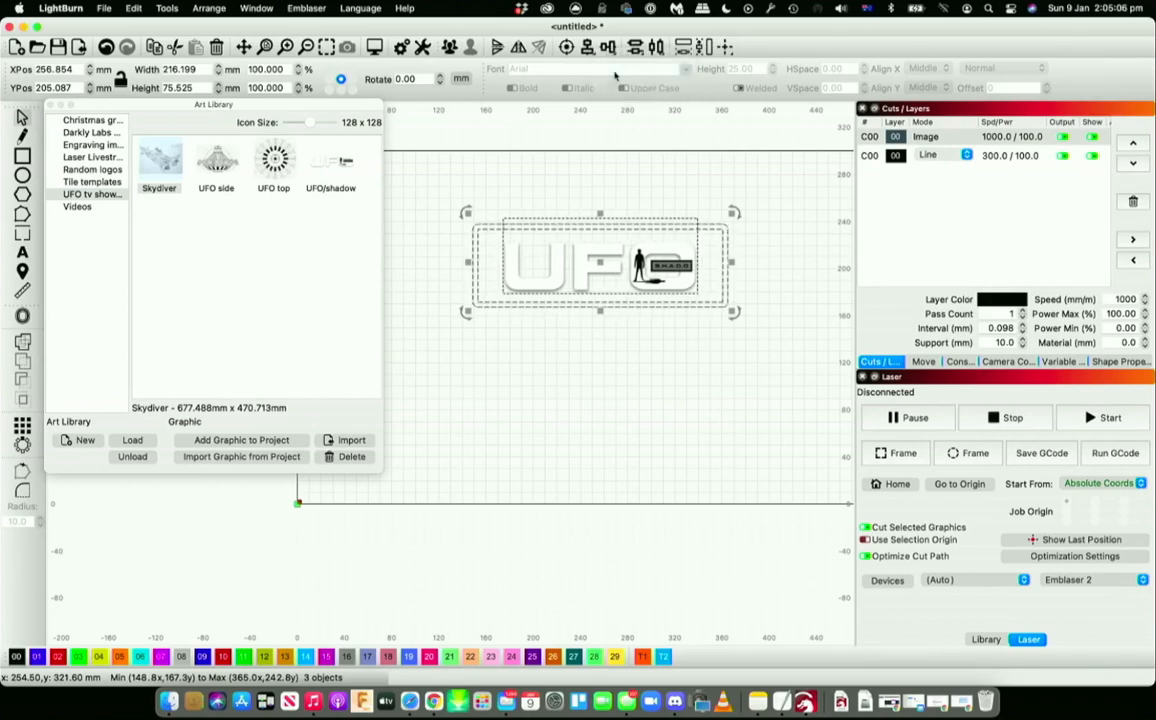
click(725, 402)
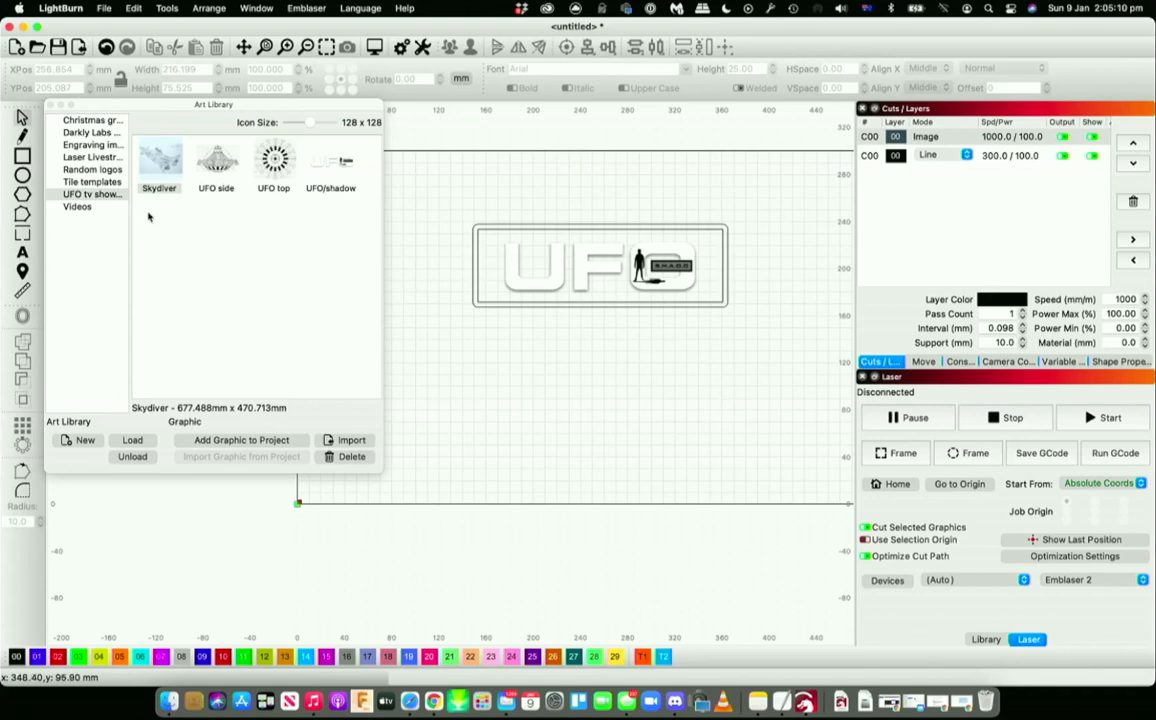
Add the text "Gerry Anderson TV show" in Arial, 25 mm high, below the framed UFO logo
click(29, 253)
click(573, 340)
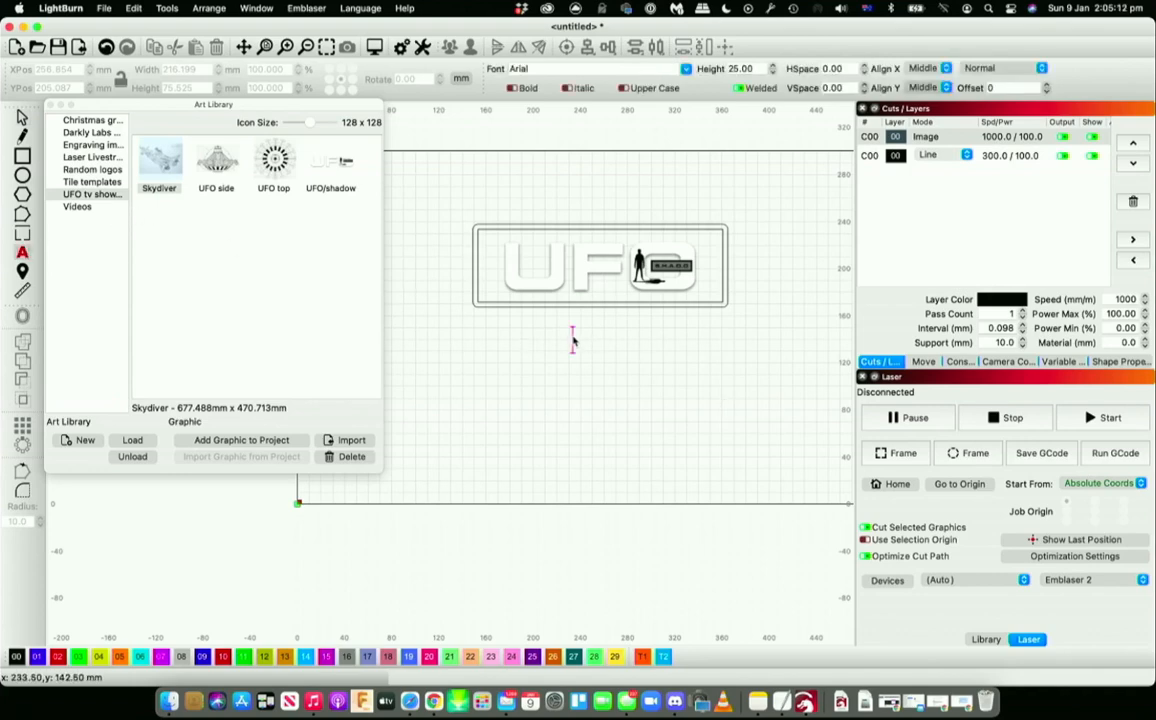
text(Gerry)
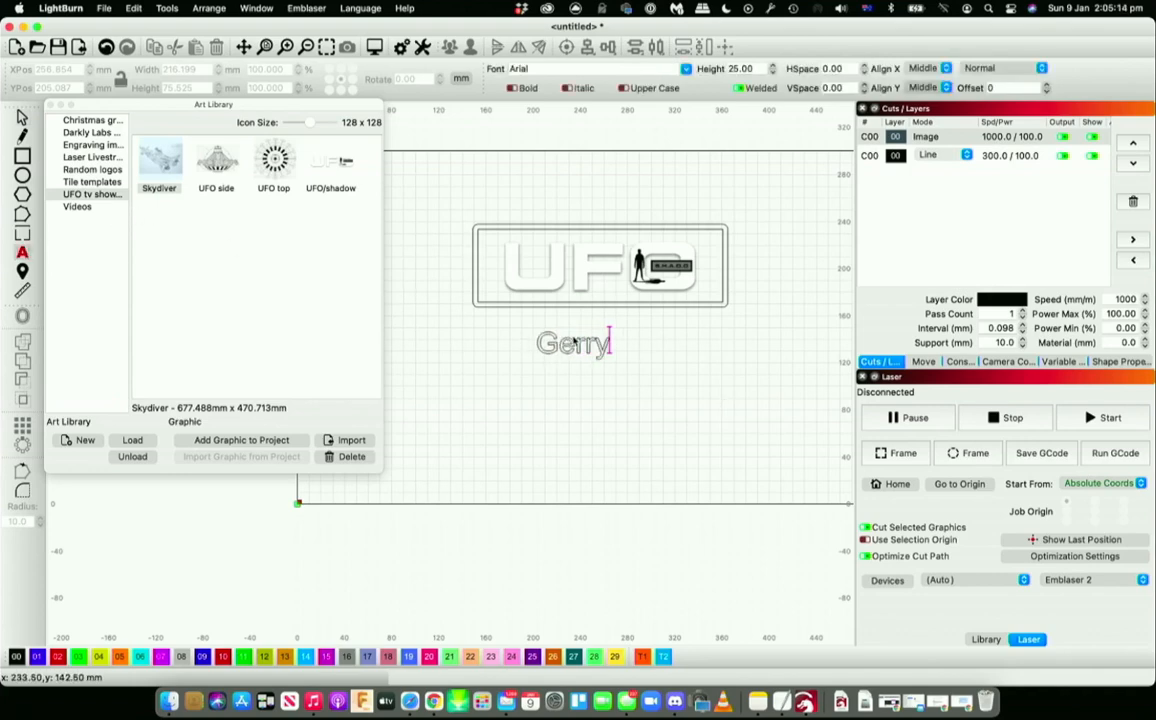
text( Anderson)
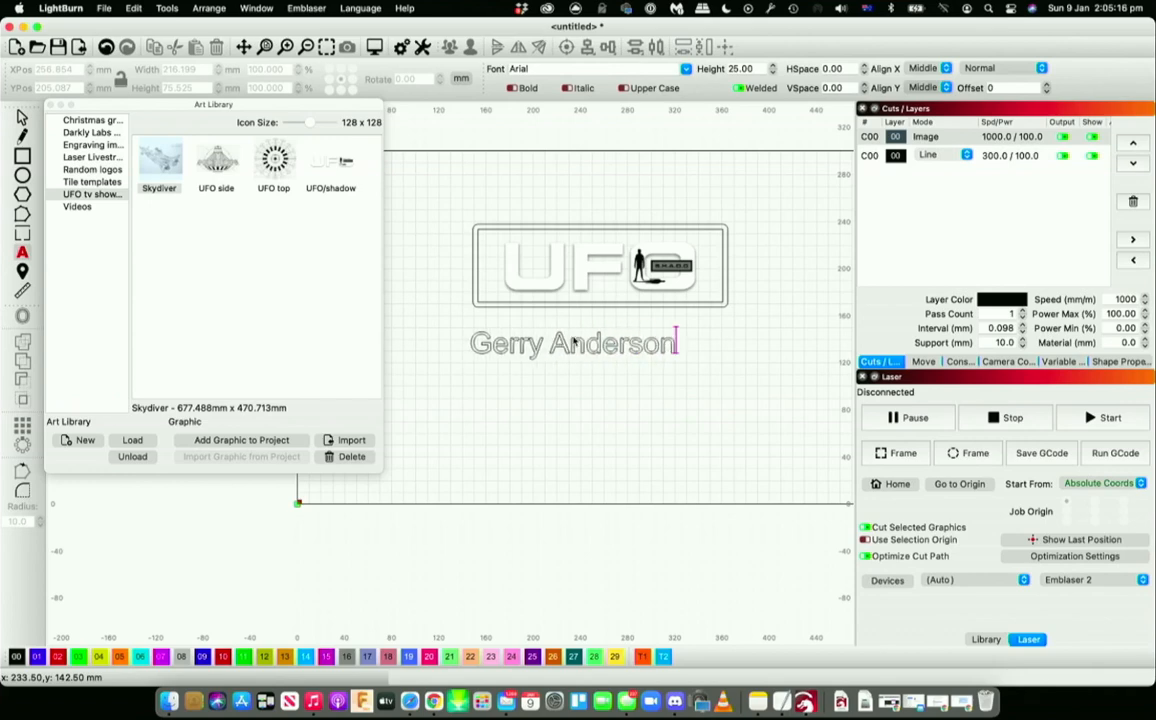
text( TV show)
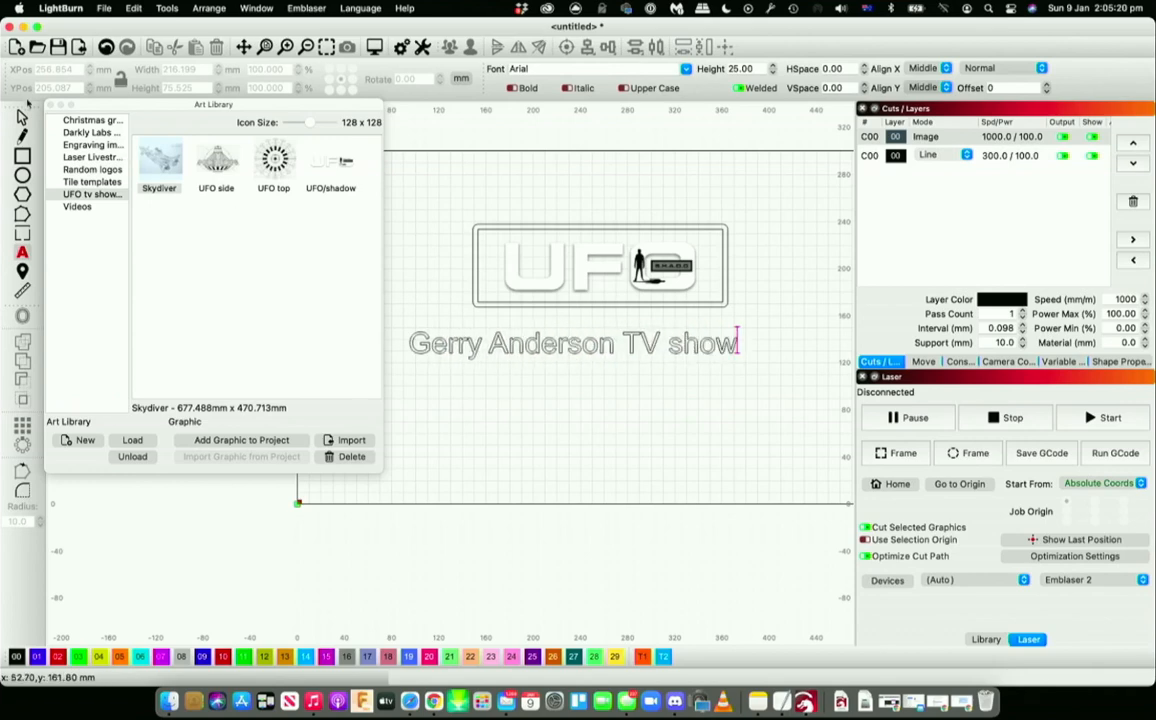
click(21, 116)
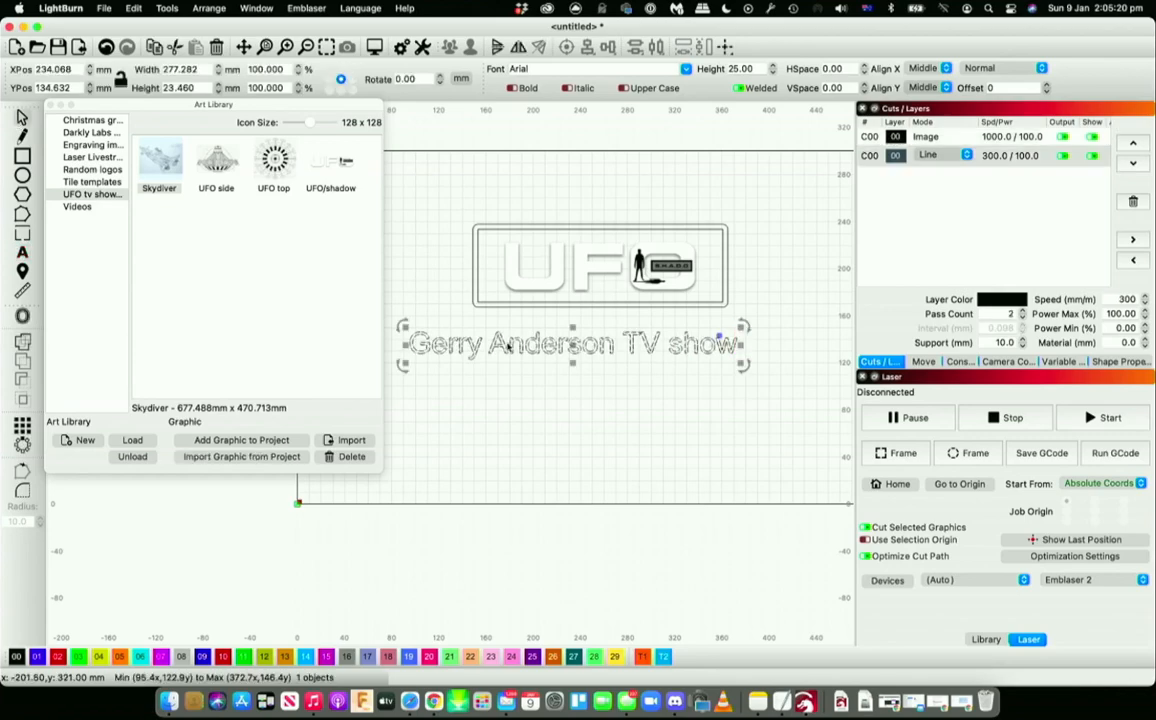
Reduce the caption text to about 161 × 14 mm and centre it just under the frame
drag(682, 345, 603, 347)
drag(505, 340, 602, 325)
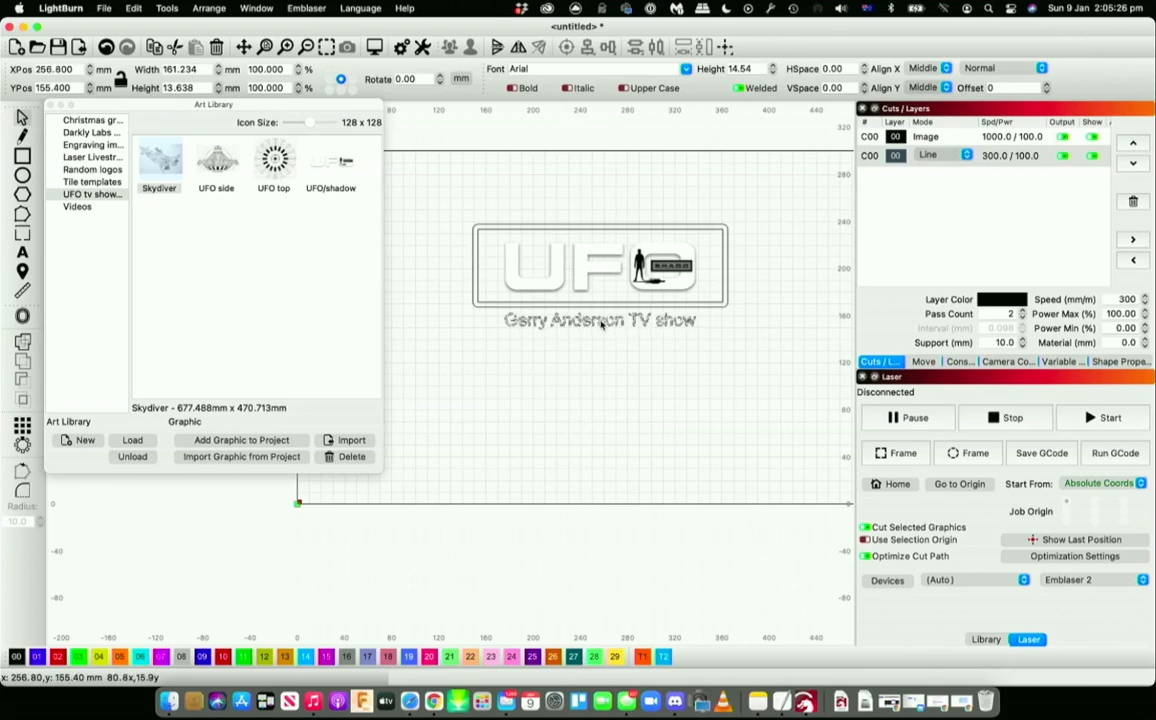
click(601, 361)
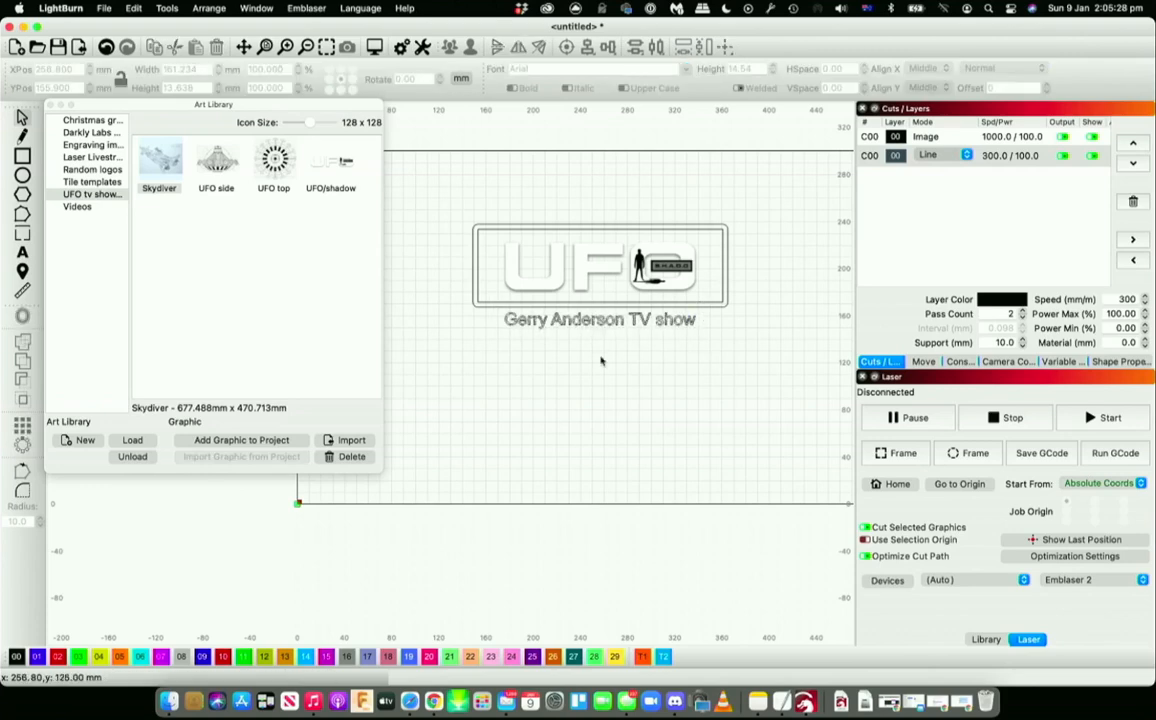
Group the UFO logo, both rectangles and the caption into one object and move it toward the middle of the grid
drag(755, 371, 457, 181)
key(ctrl+g)
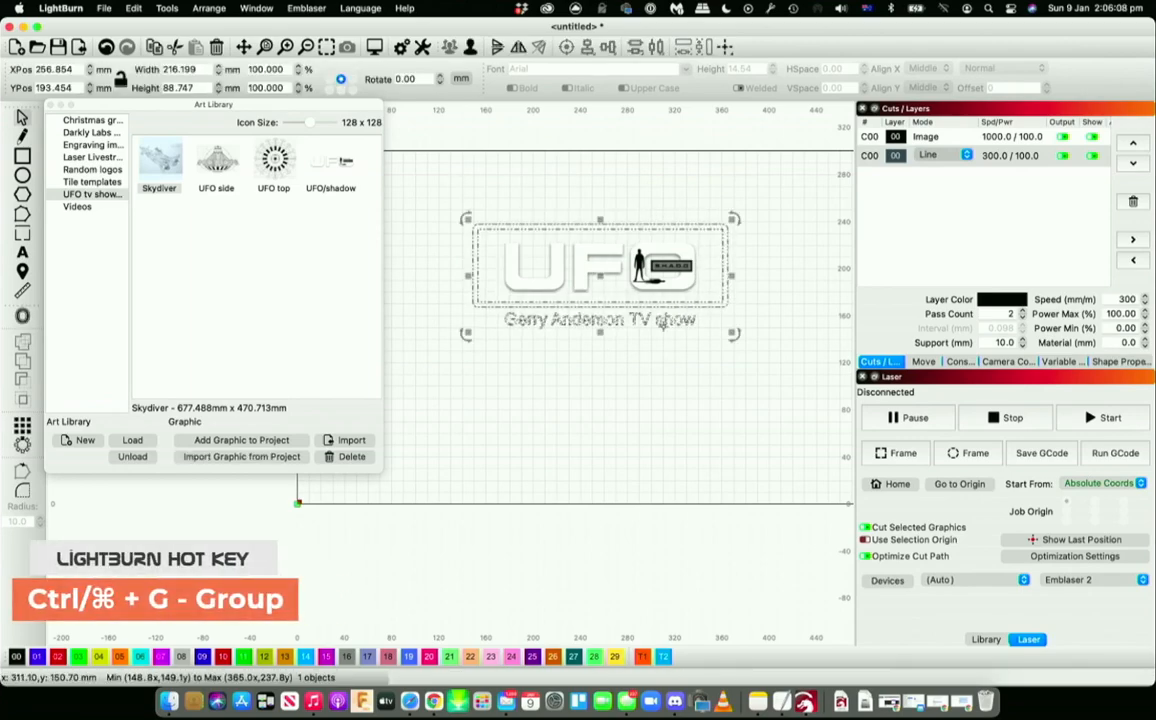
click(662, 262)
shift+click(672, 322)
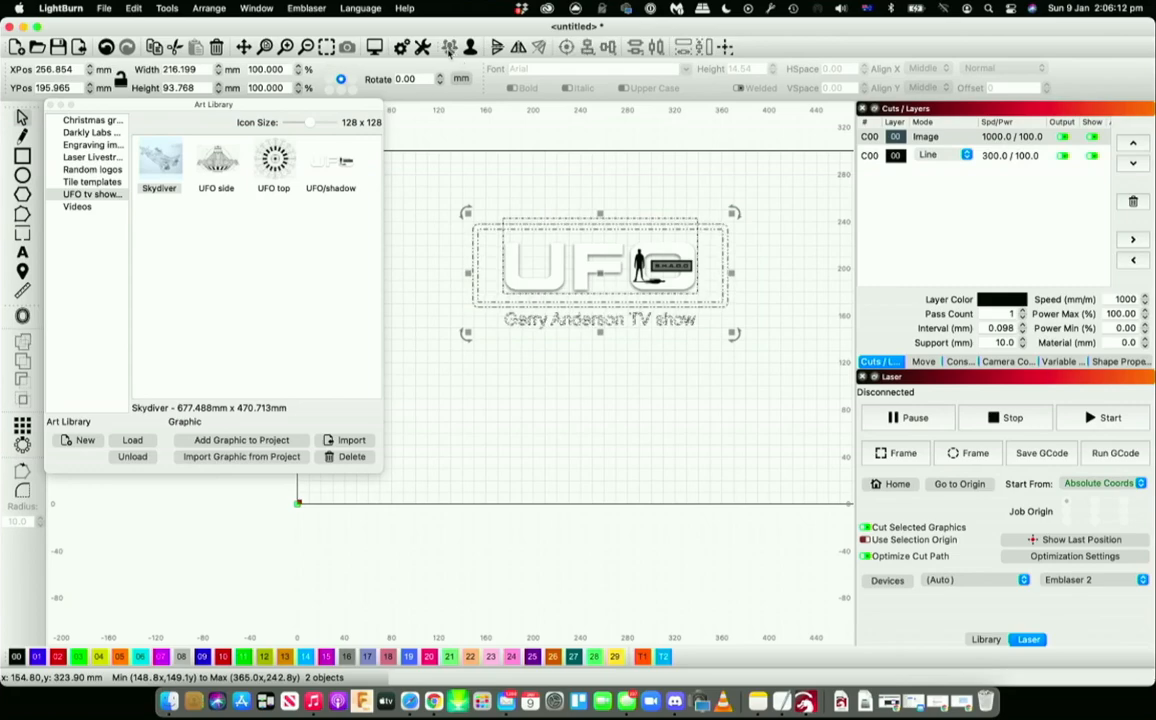
click(777, 266)
click(674, 268)
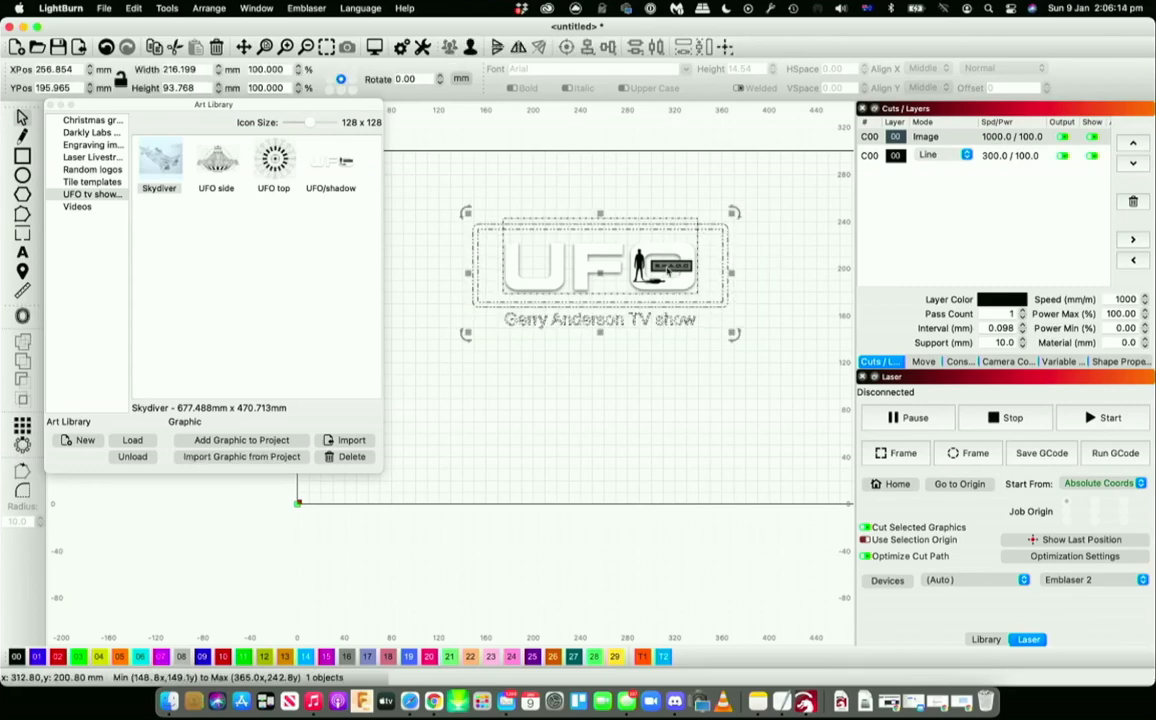
click(611, 268)
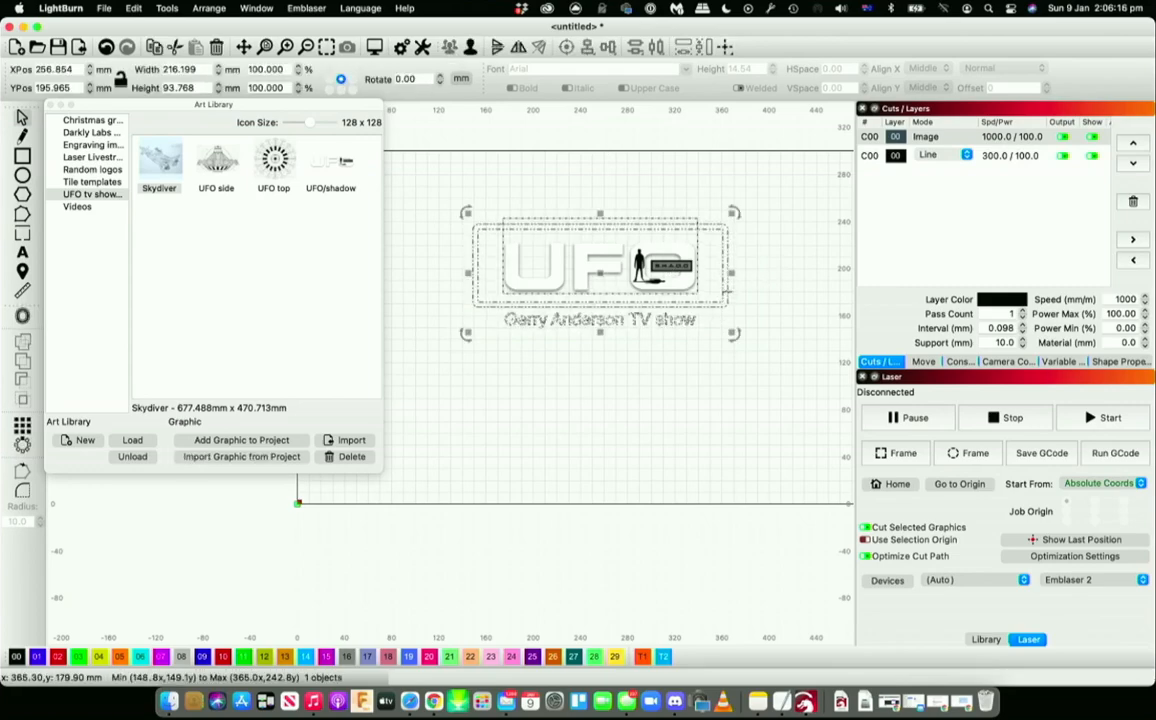
drag(611, 268, 568, 322)
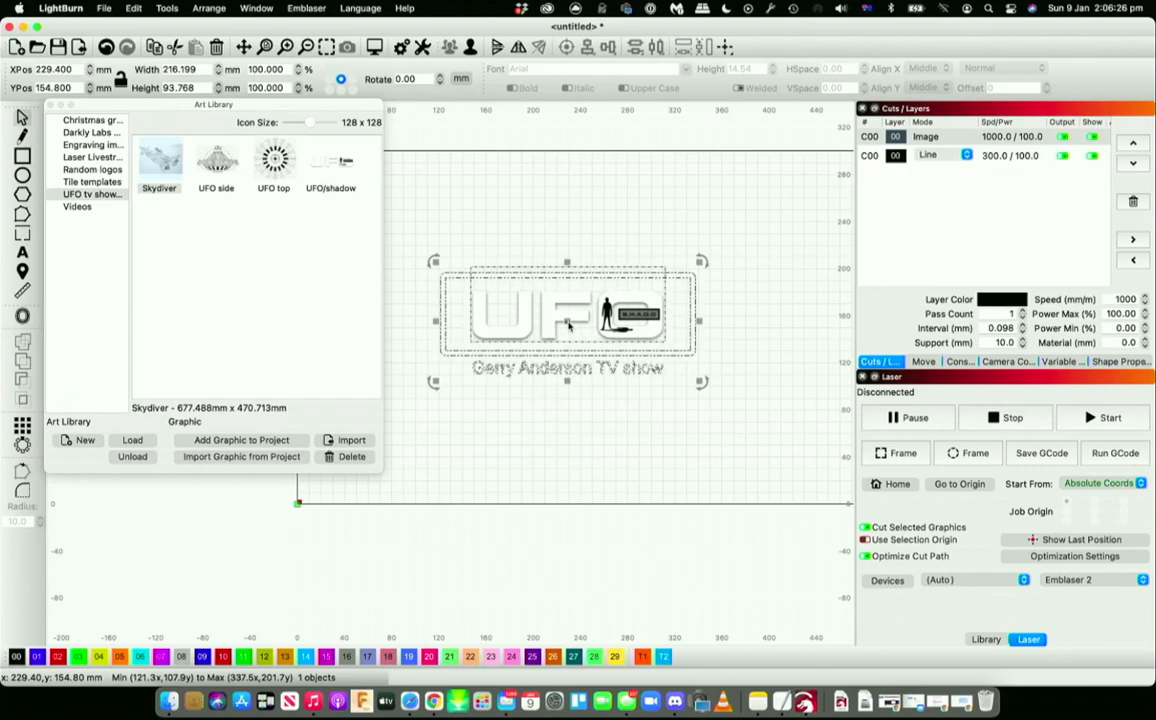
Store the grouped badge from the project in the UFO tv show library as "TV badge"
click(281, 456)
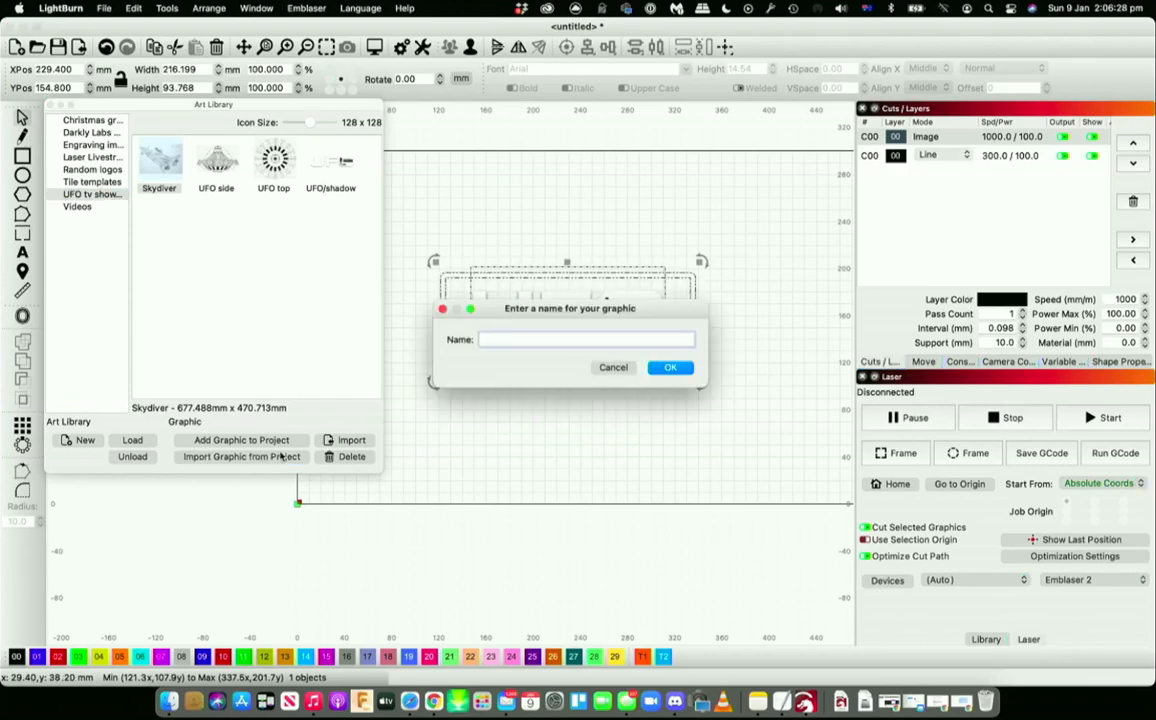
text(TV badge)
key(Return)
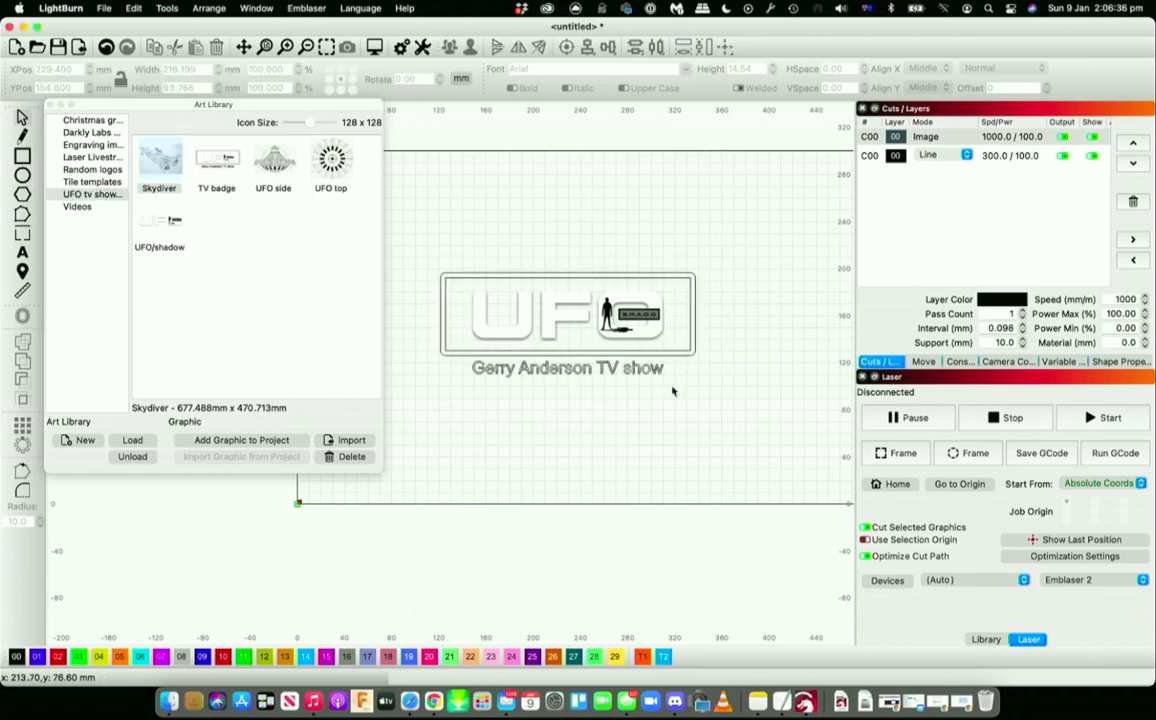
Inspect the UFO/shadow and TV badge entries in the UFO tv show library
click(734, 397)
click(172, 221)
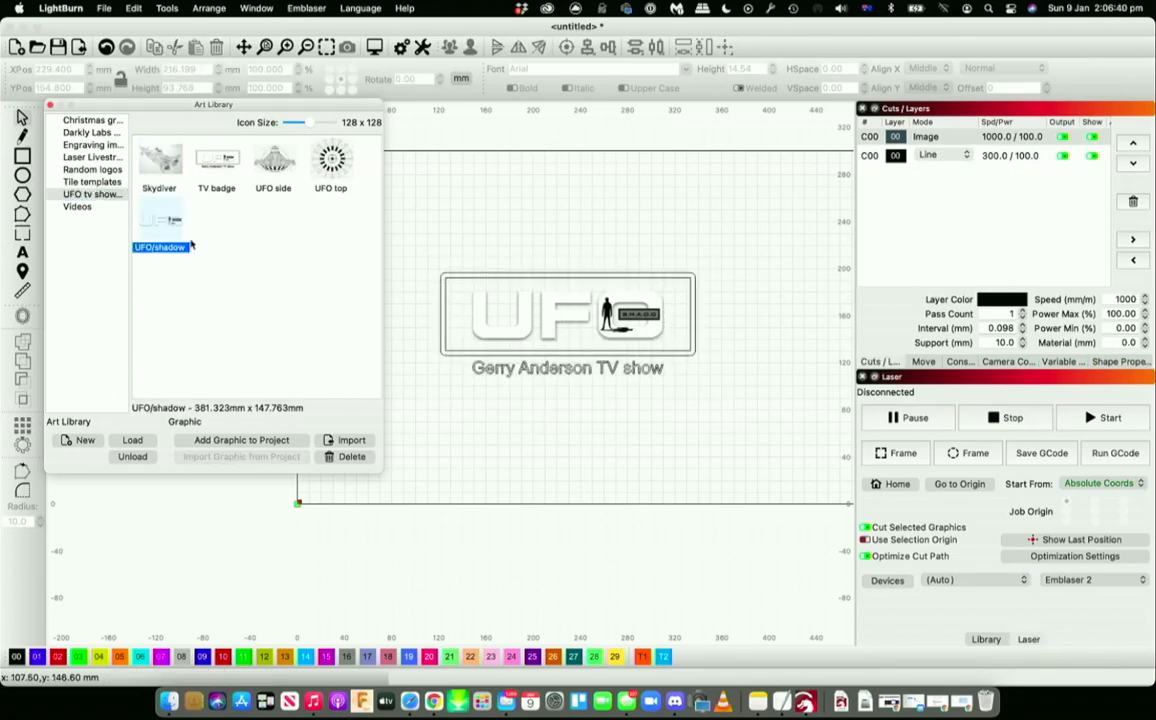
click(210, 148)
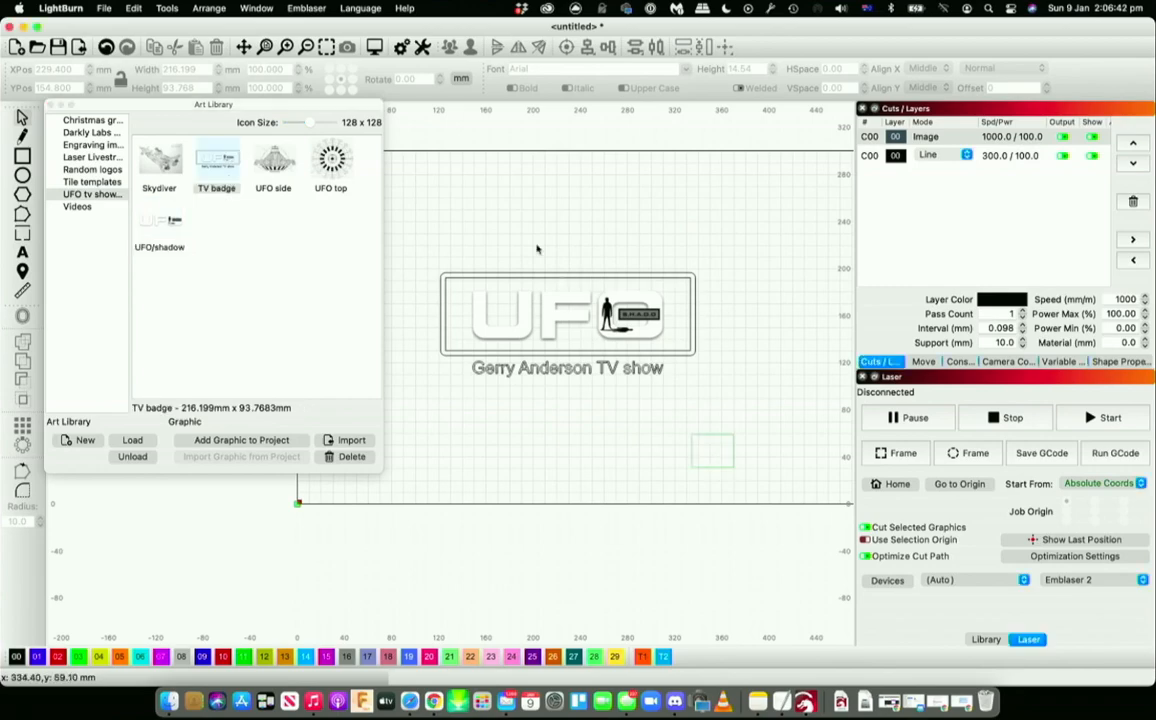
Delete the grouped badge from the grid and place the stored TV badge from the UFO tv show library instead
click(655, 365)
key(Delete)
drag(216, 177, 562, 266)
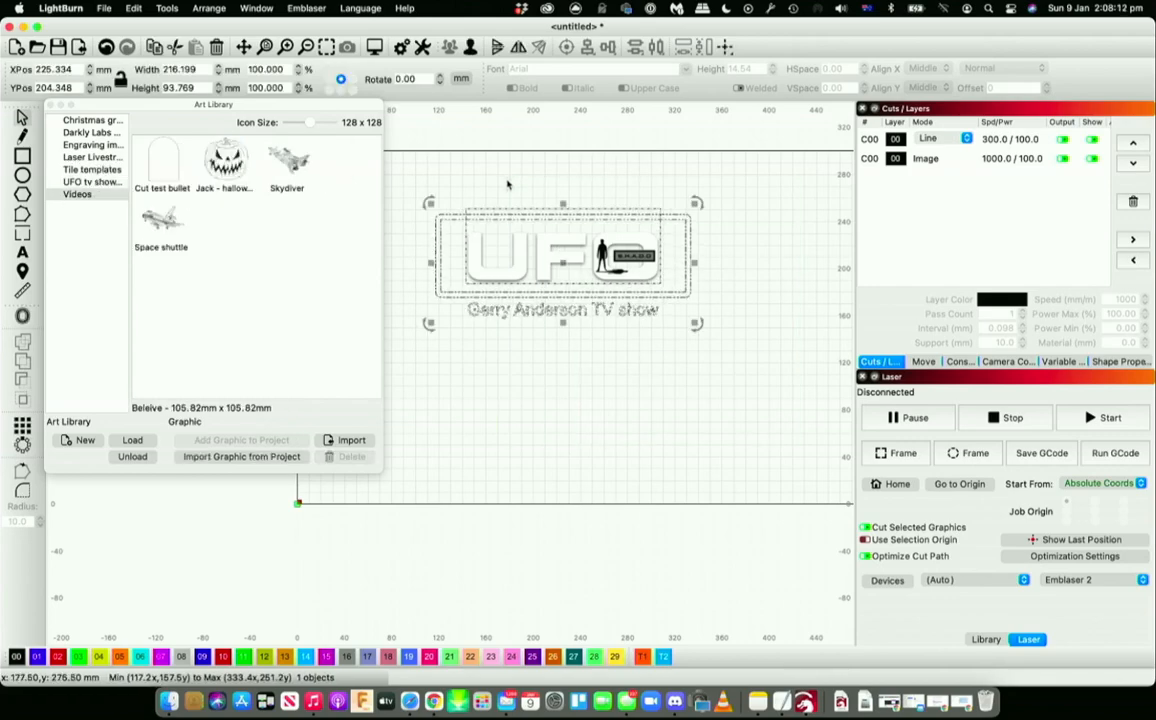
Clear the badge from the grid and open the UFO tv show library in the Art Library
key(Delete)
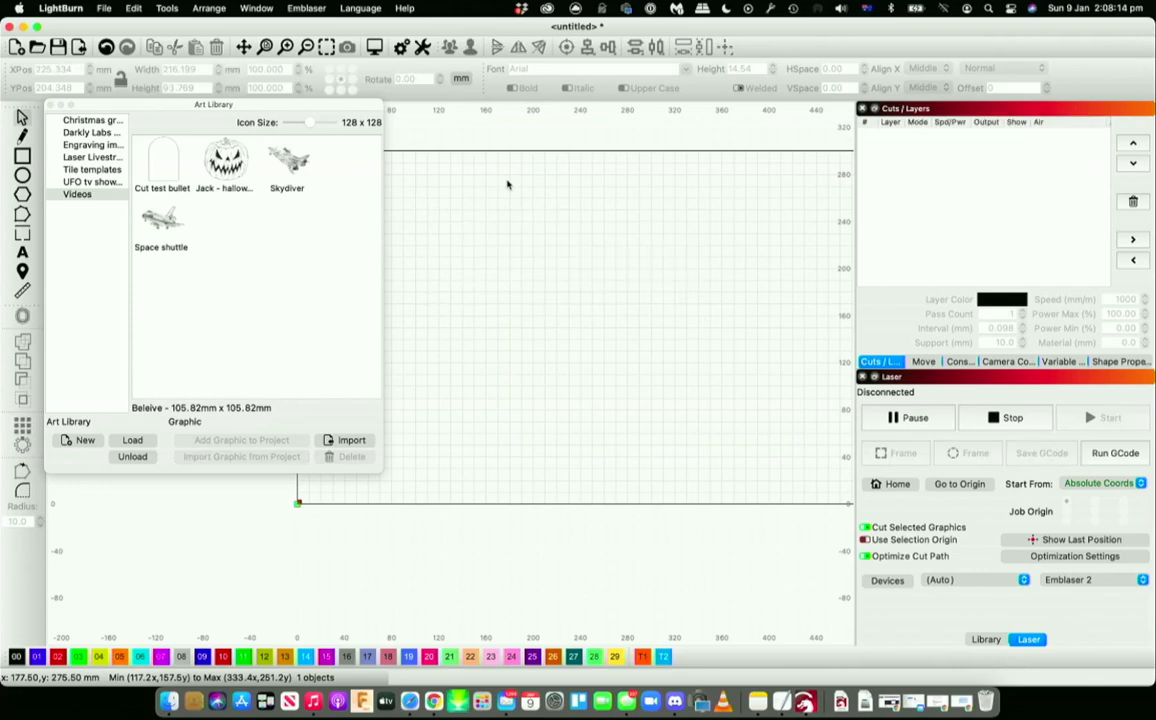
click(102, 229)
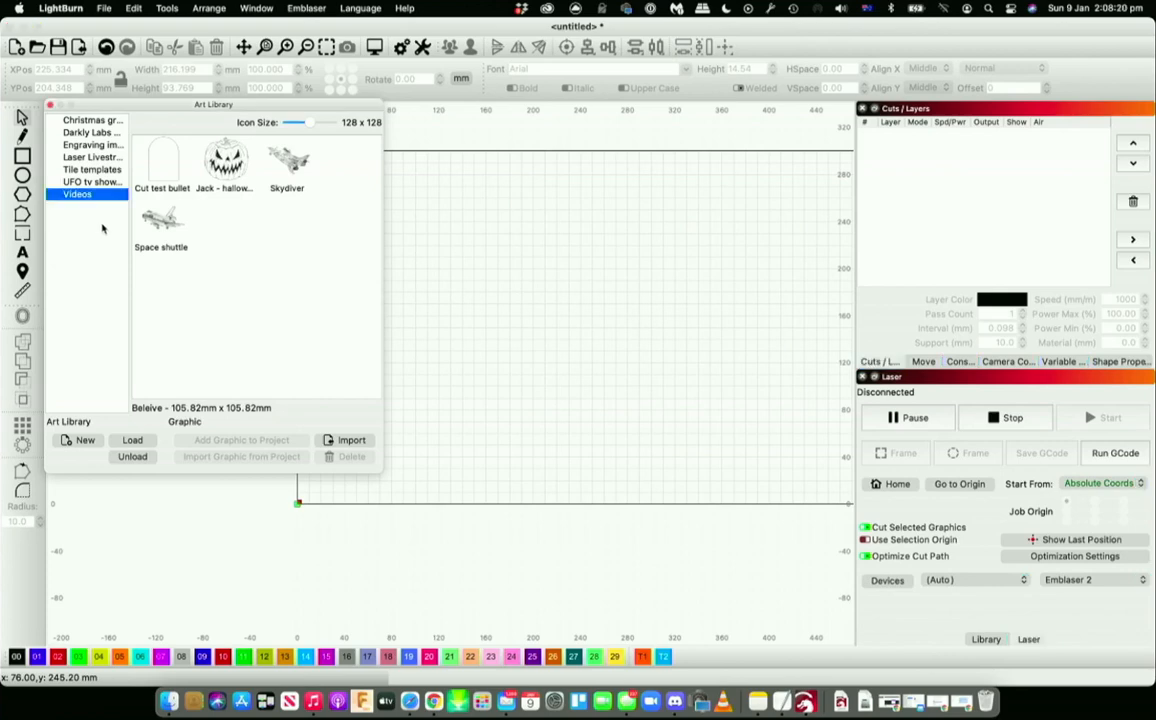
click(112, 171)
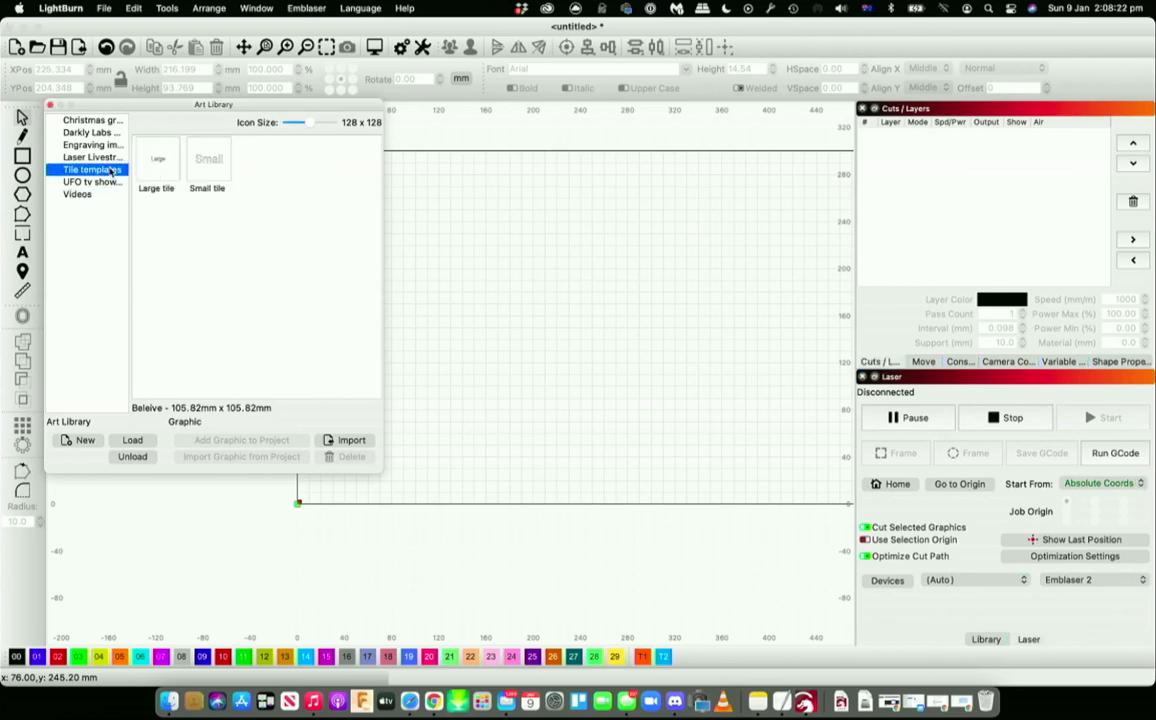
click(106, 183)
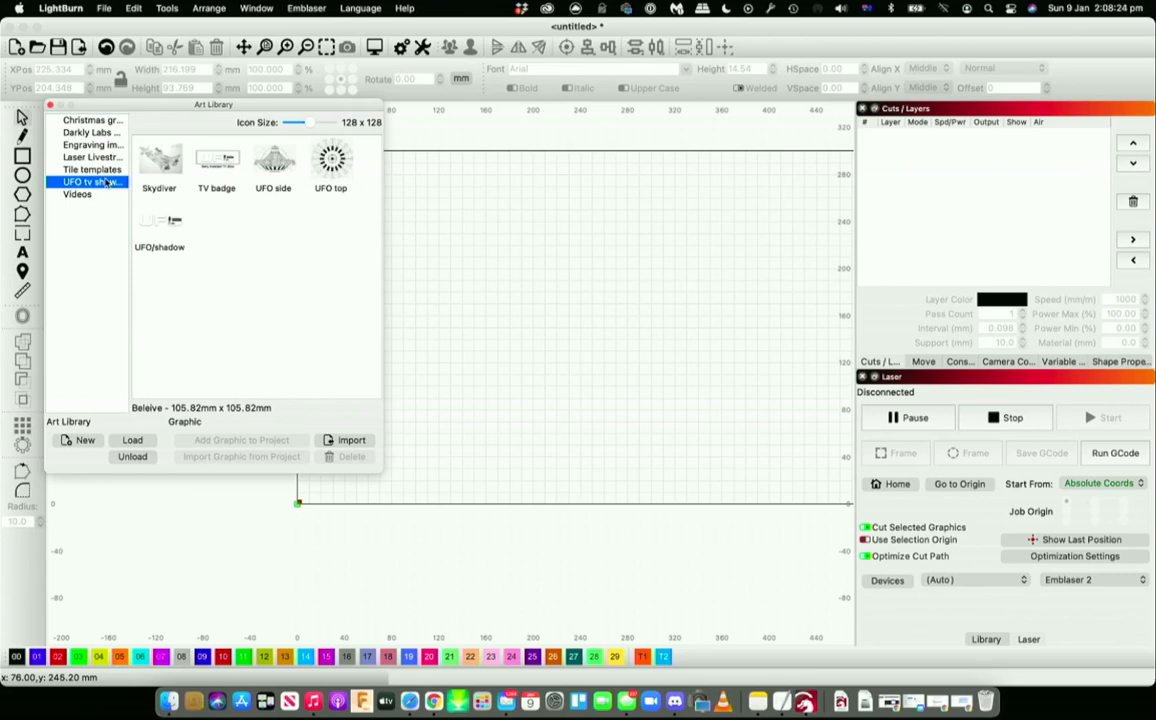
Place the Skydiver and UFO top graphics from the library on the grid, and delete the oversized Skydiver
drag(160, 160, 468, 250)
drag(335, 168, 497, 259)
key(Delete)
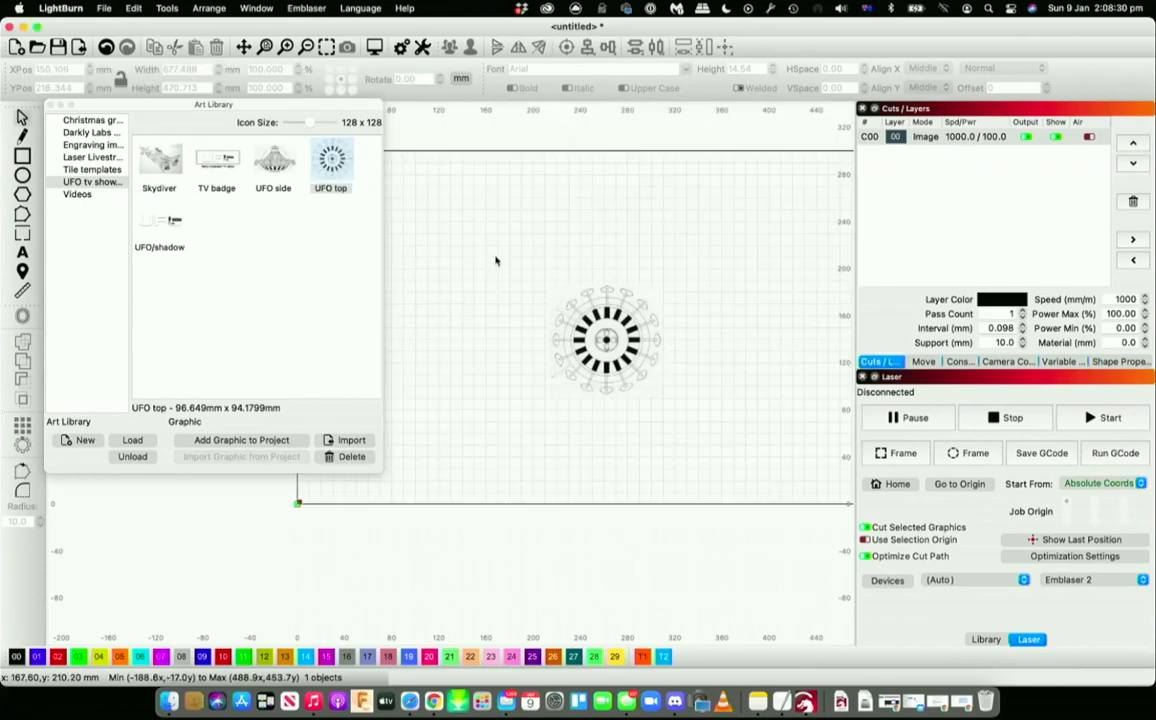
Place the UFO side graphic and the UFO/shadow logo on the grid, scaling the logo to about 247 × 96 mm
drag(273, 160, 527, 205)
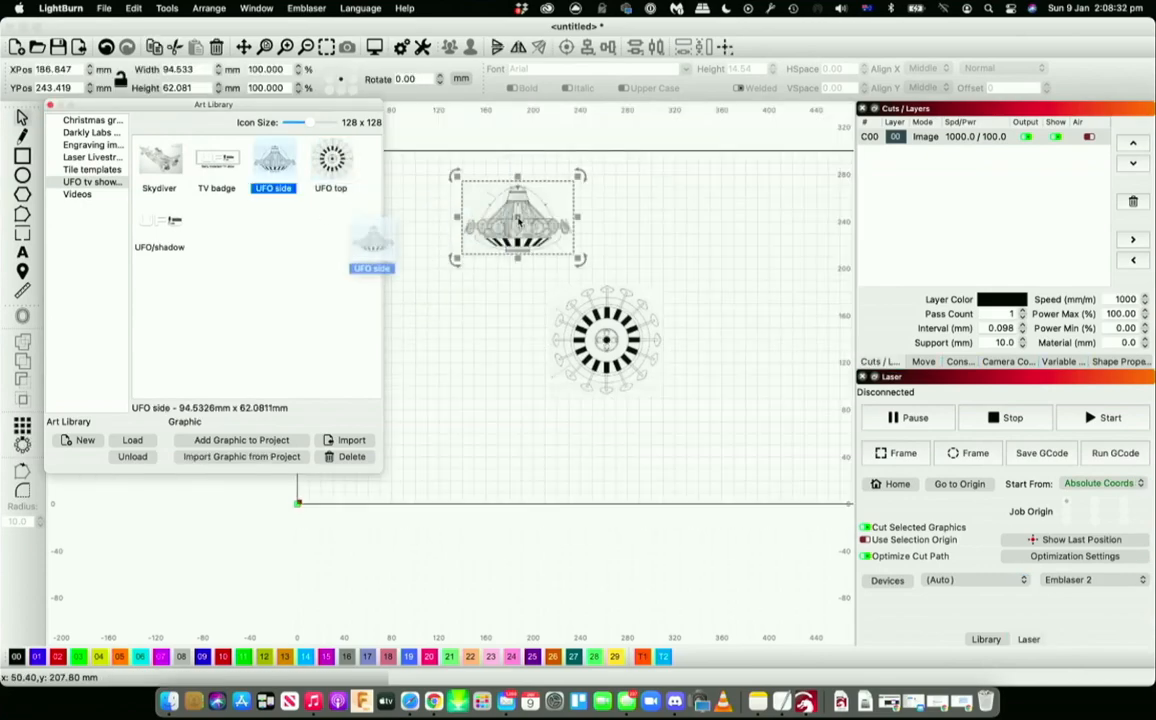
drag(172, 220, 509, 413)
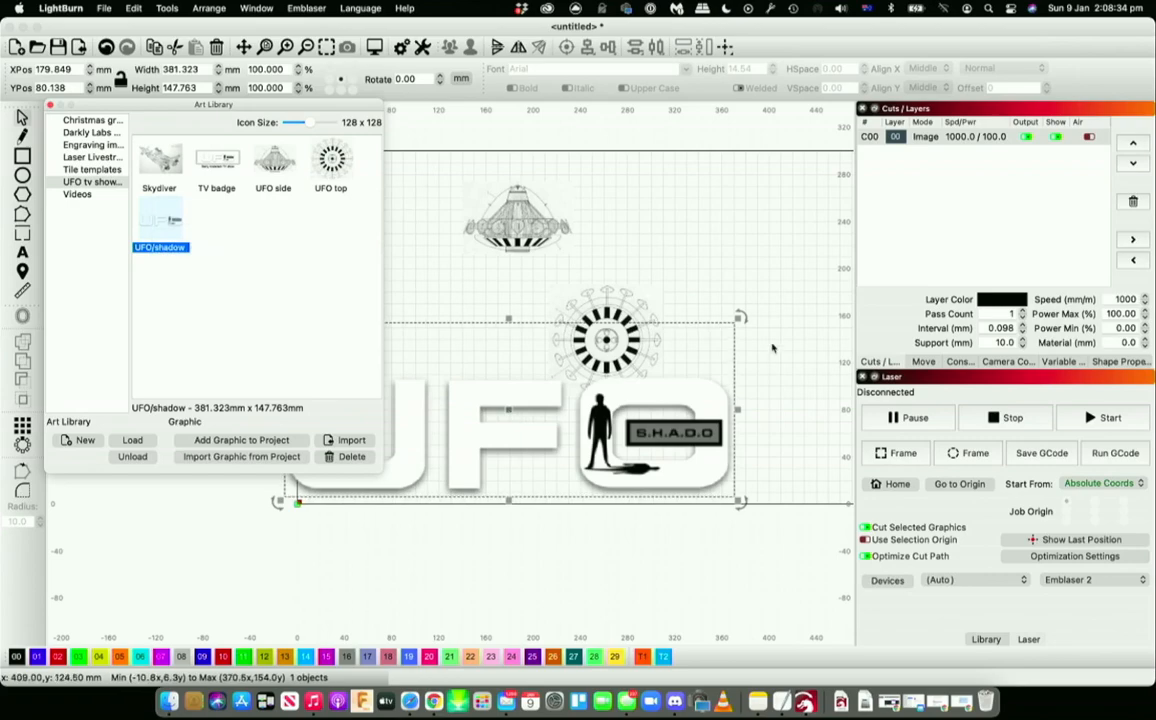
drag(740, 318, 584, 382)
Place the TV badge in the grid's upper right, and arrange UFO top below UFO side and the UFO logo below the badge
drag(217, 160, 724, 245)
click(714, 418)
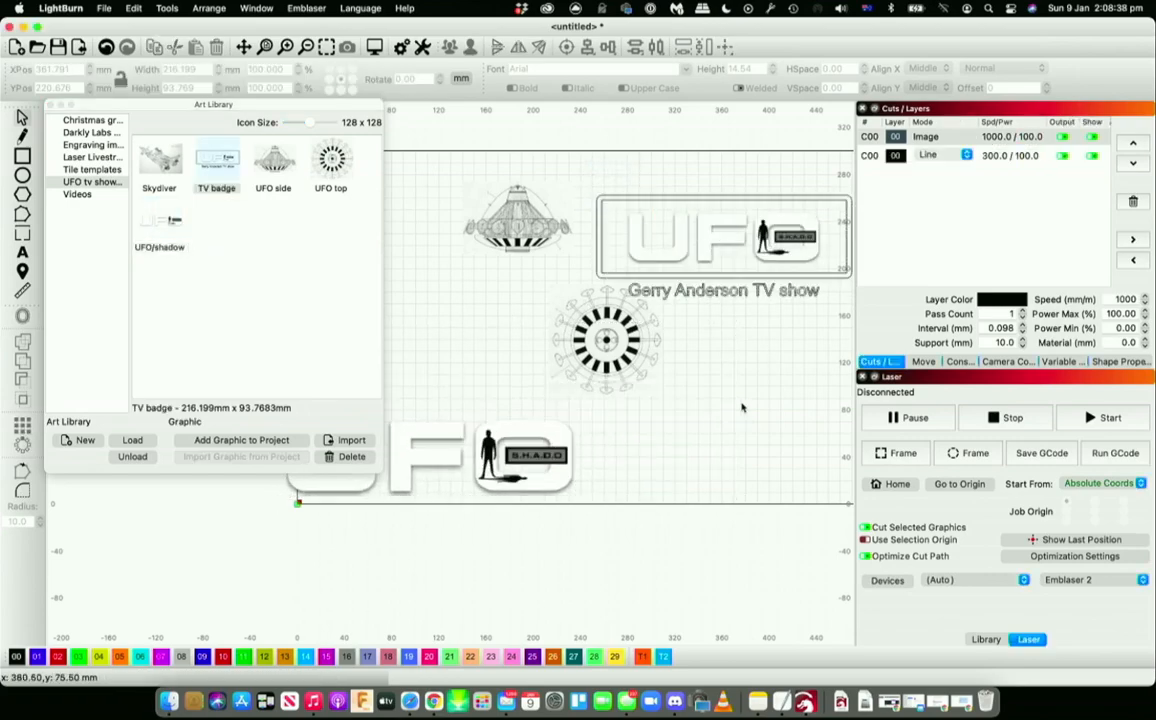
drag(586, 359, 463, 351)
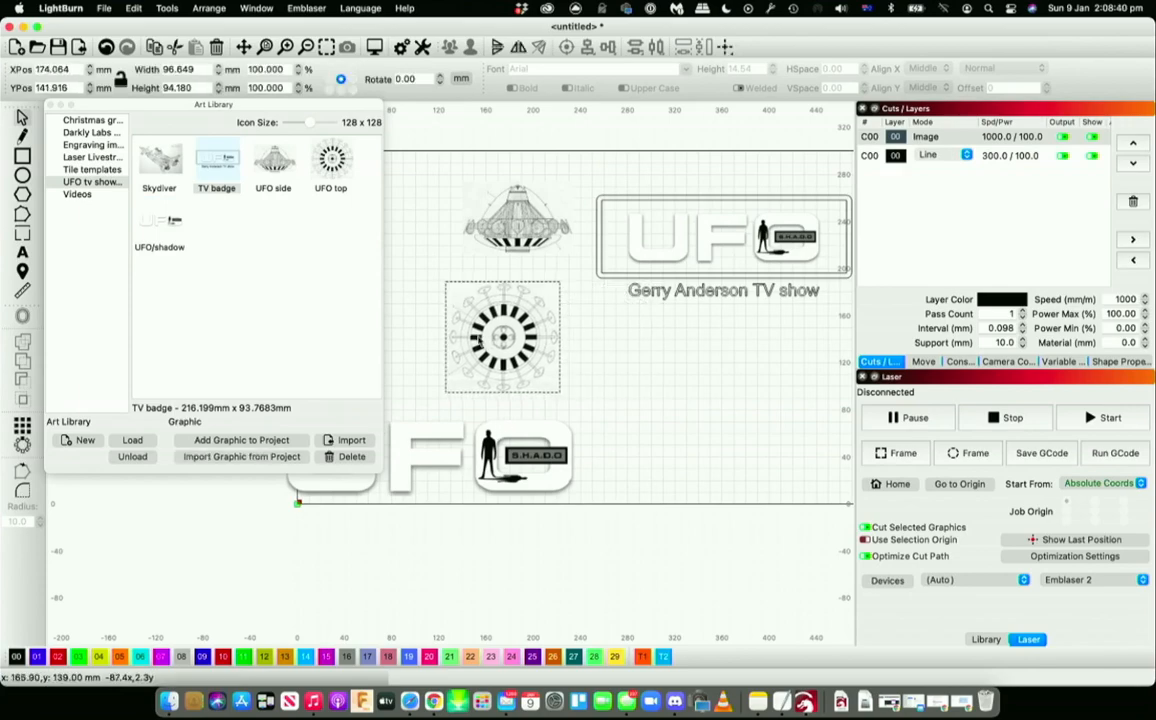
drag(480, 445, 724, 440)
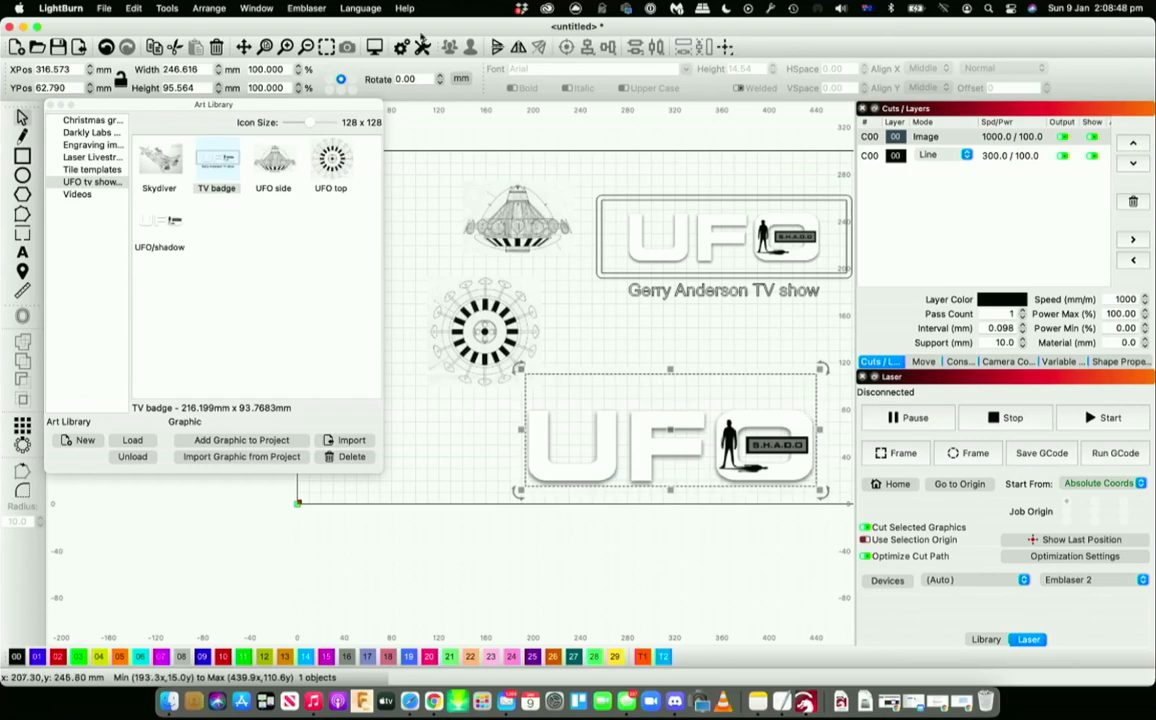
Unload the UFO tv show library from the Art Library
click(92, 146)
click(94, 183)
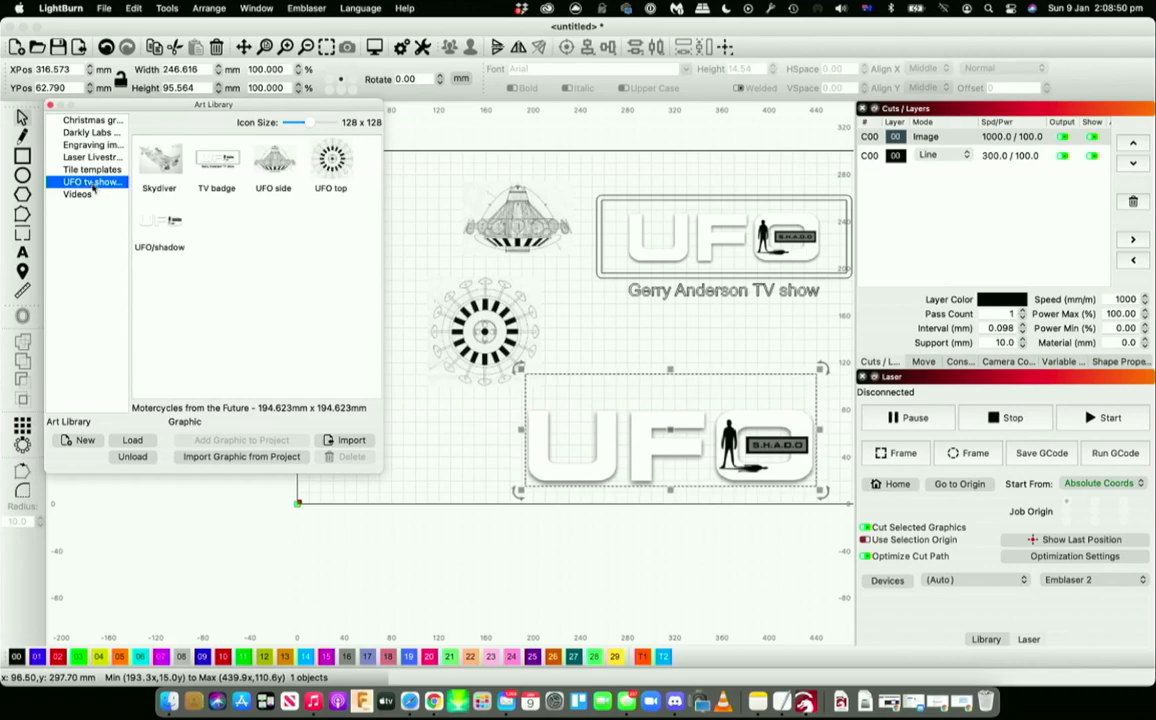
key(Down)
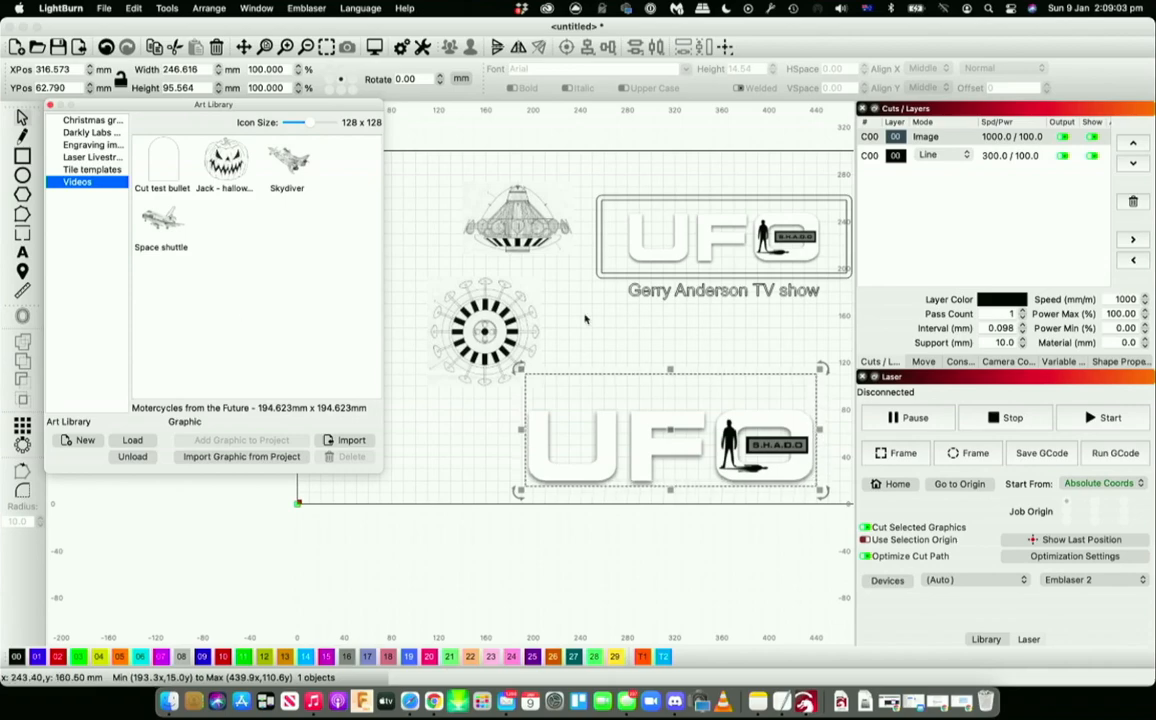
Shrink the UFO top graphic to about 80 × 78 mm and load "UFO tv show graphic.lbart" back into the Art Library
drag(456, 383, 432, 358)
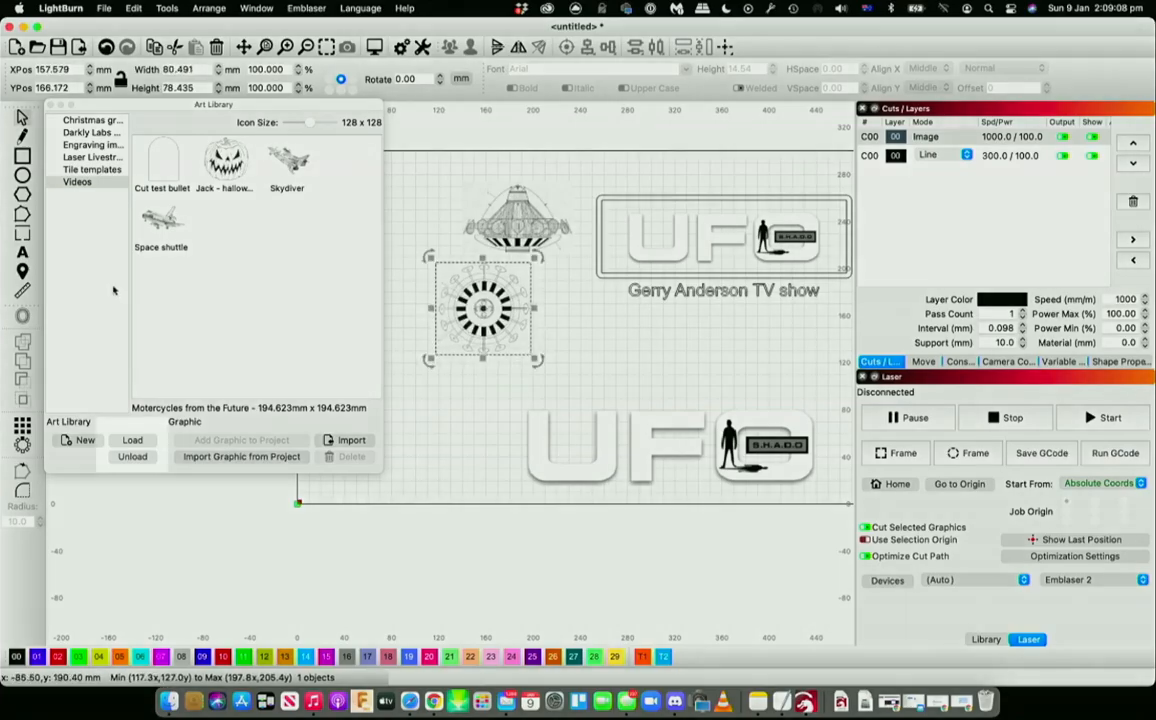
click(88, 299)
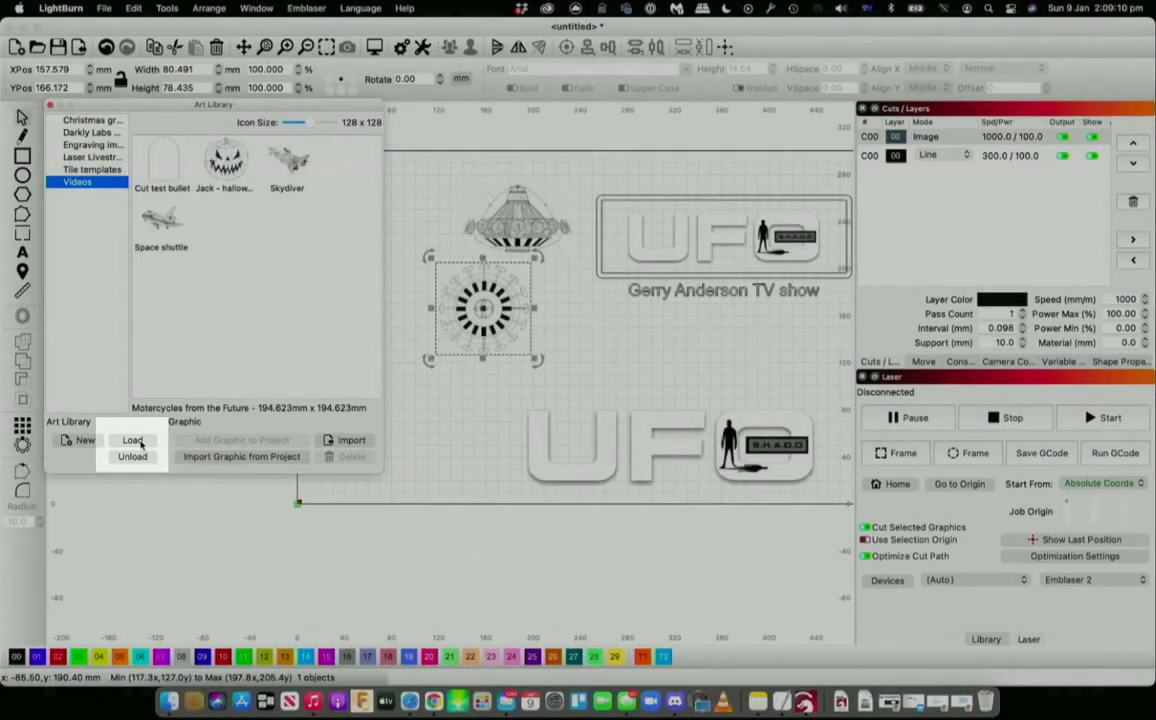
click(133, 441)
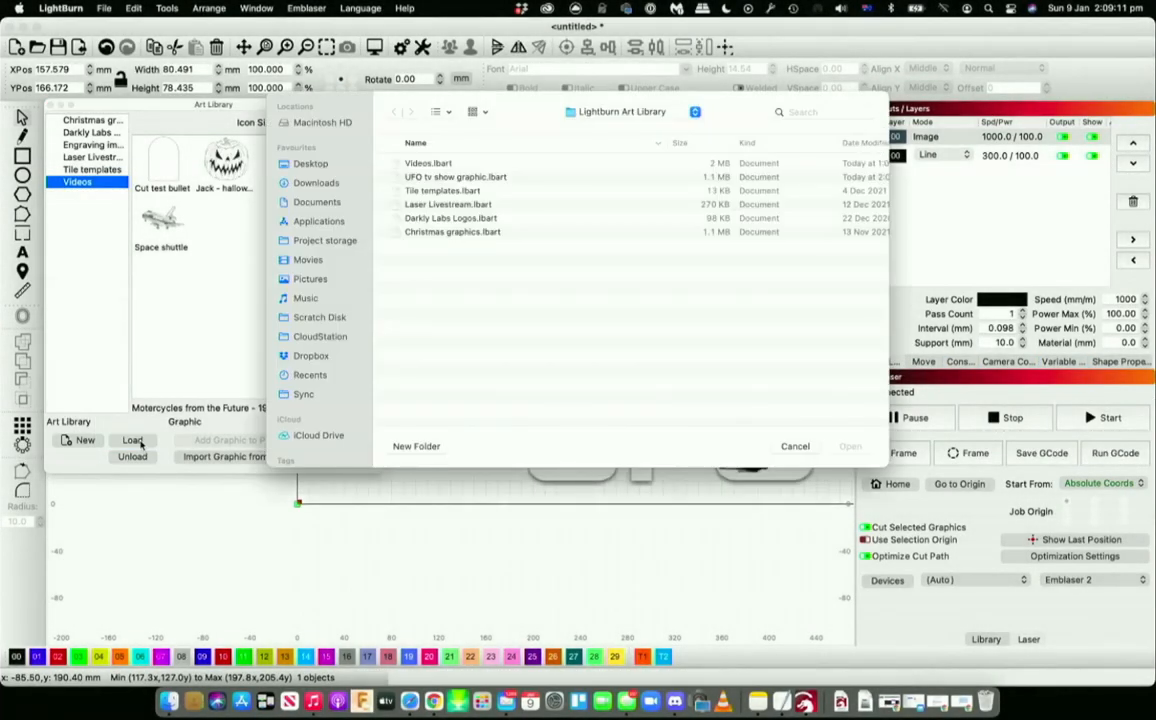
double_click(464, 178)
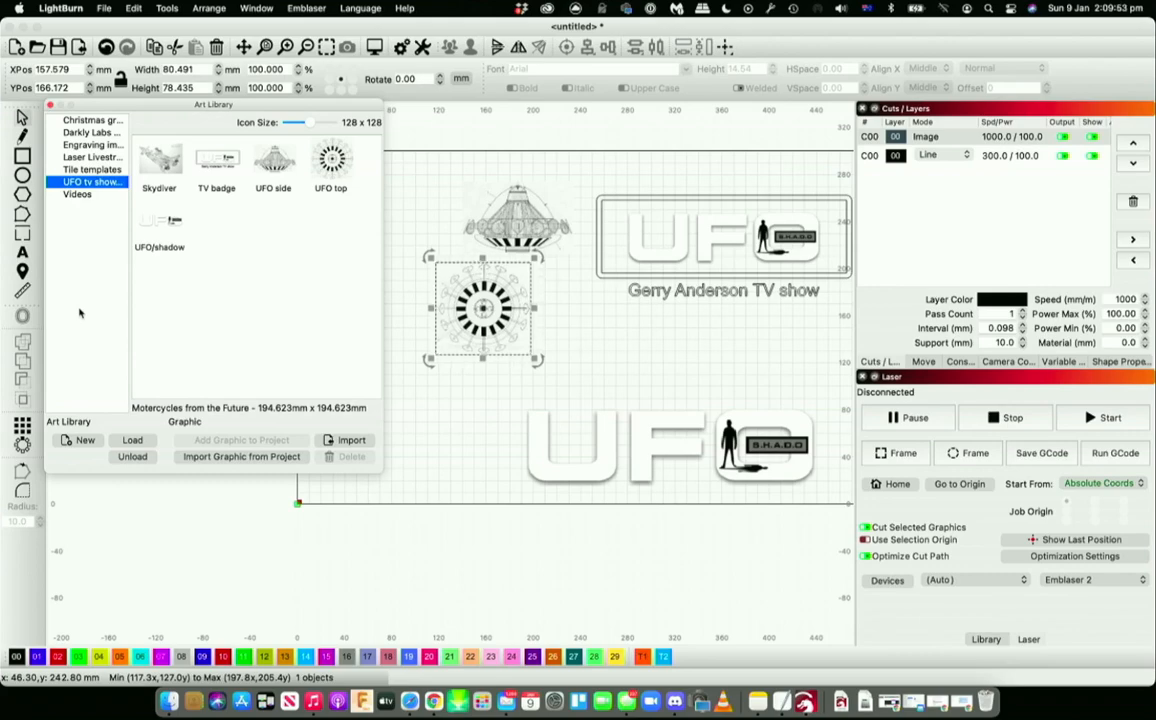
Close the Art Library, move UFO top to about X 103, Y 124 mm, and raise the UFO logo just beneath the badge's caption
click(50, 104)
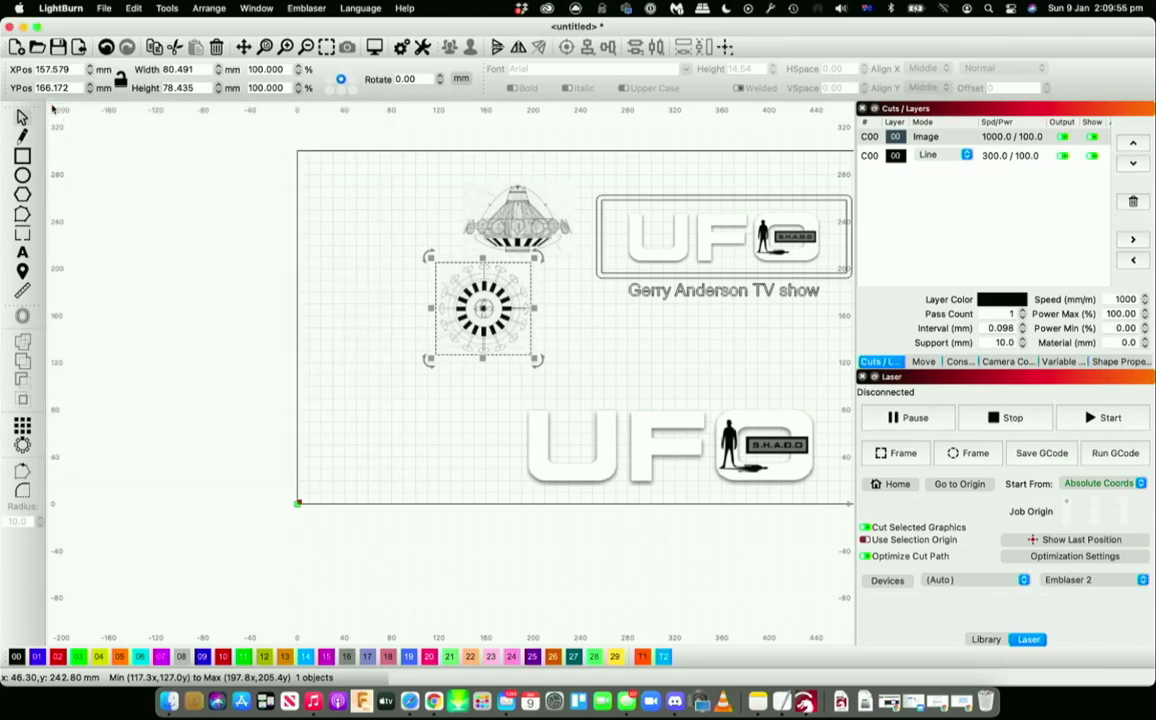
drag(483, 300, 418, 350)
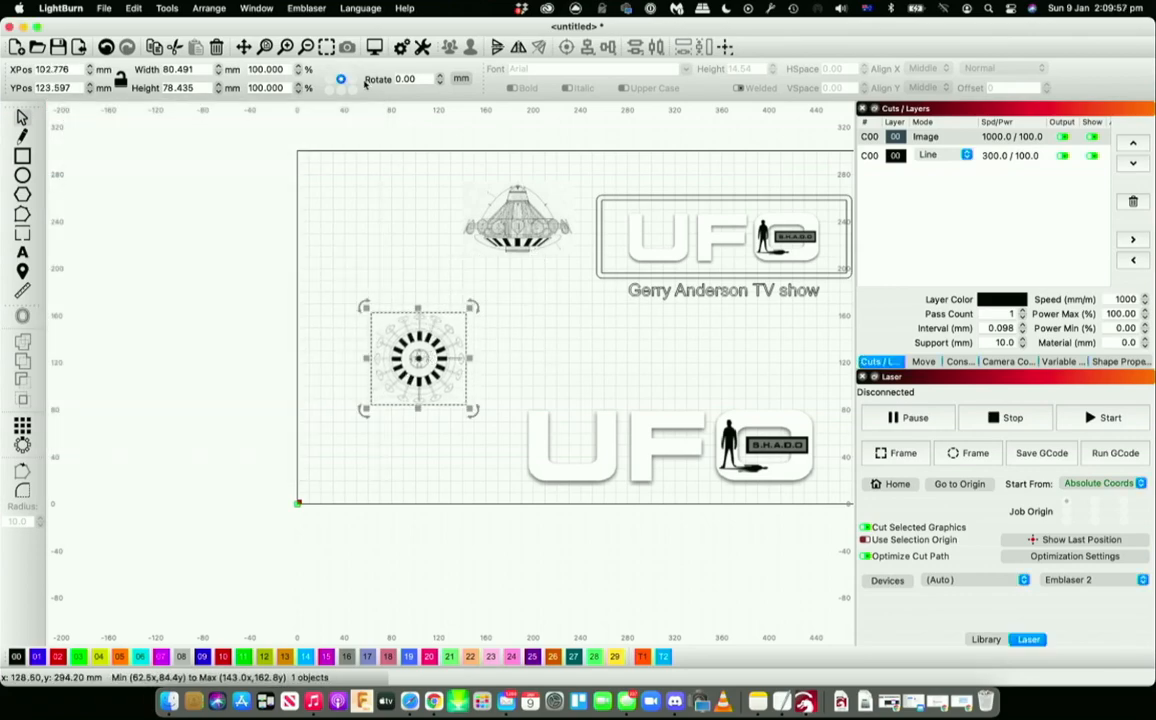
click(265, 47)
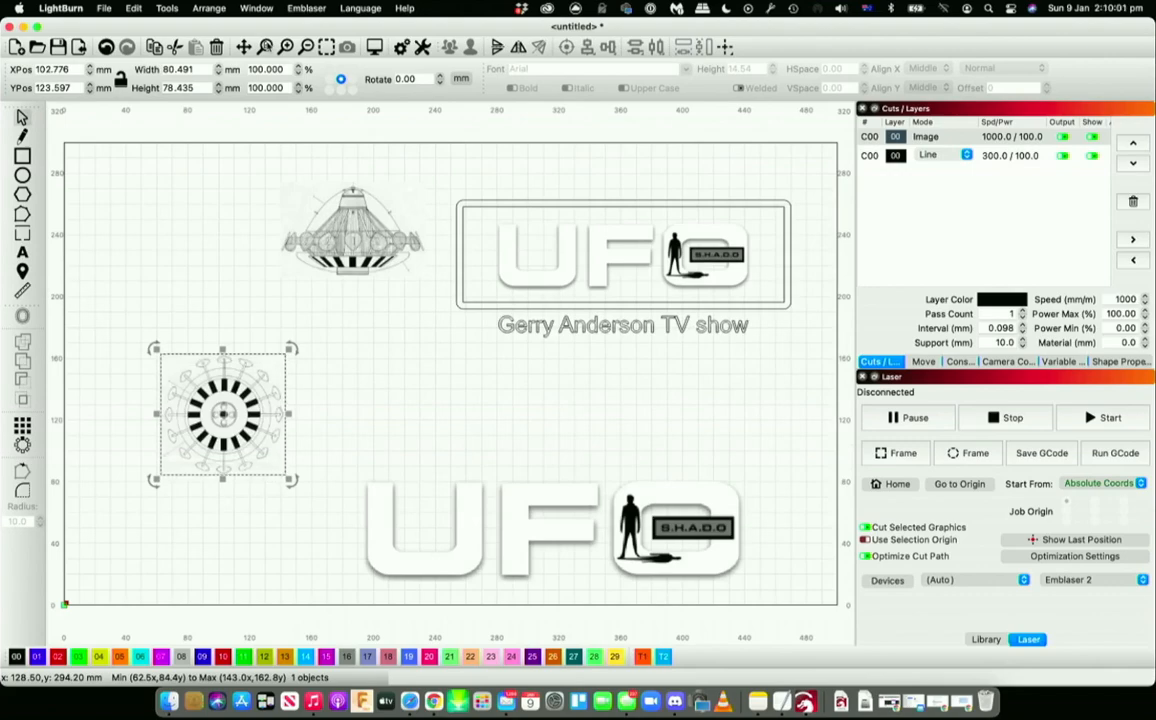
drag(521, 516, 519, 428)
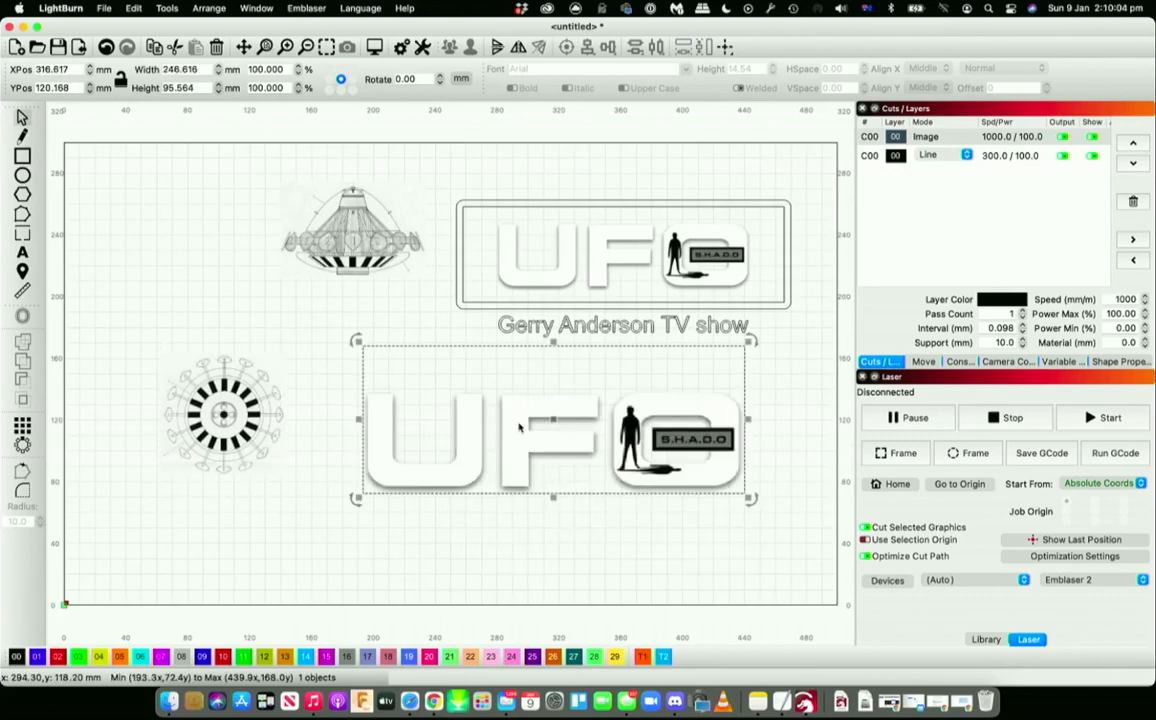